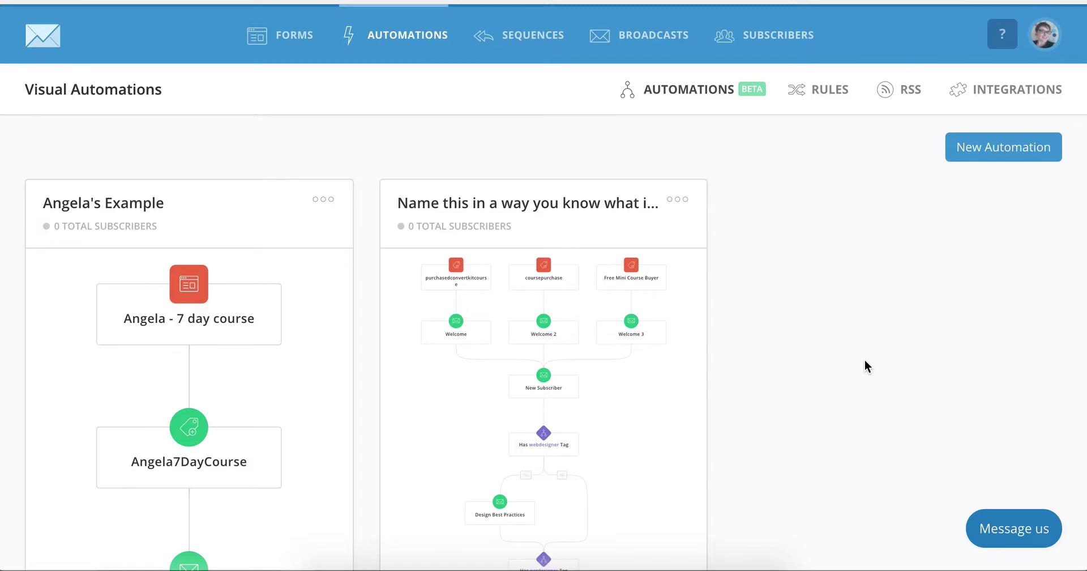
Open Angela's Example and review its form trigger, Angela7DayCourse tag and Sequence 14 steps.
scroll(865, 365, down, 1)
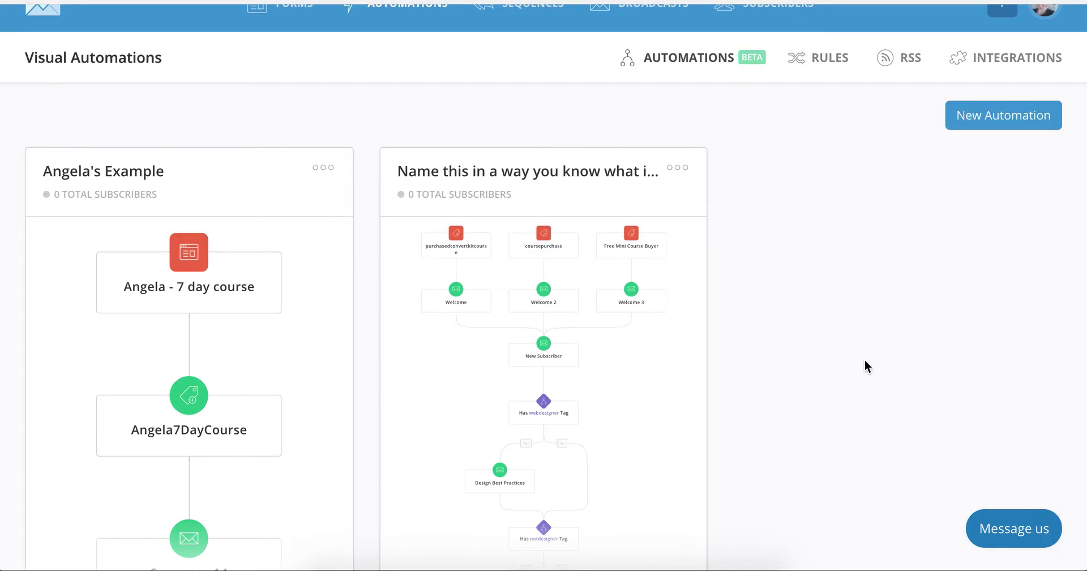
scroll(864, 358, down, 2)
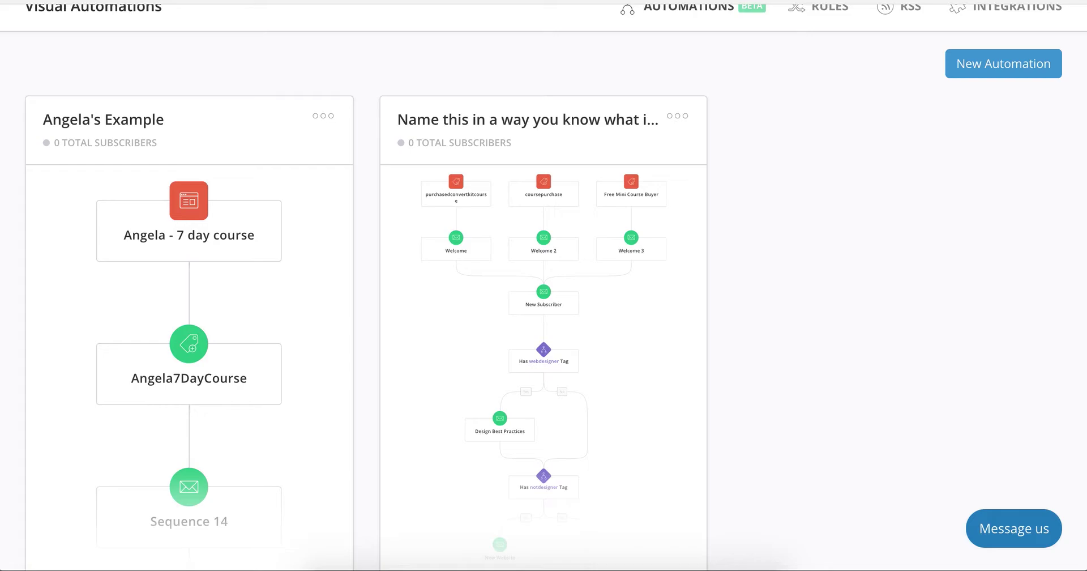
click(104, 124)
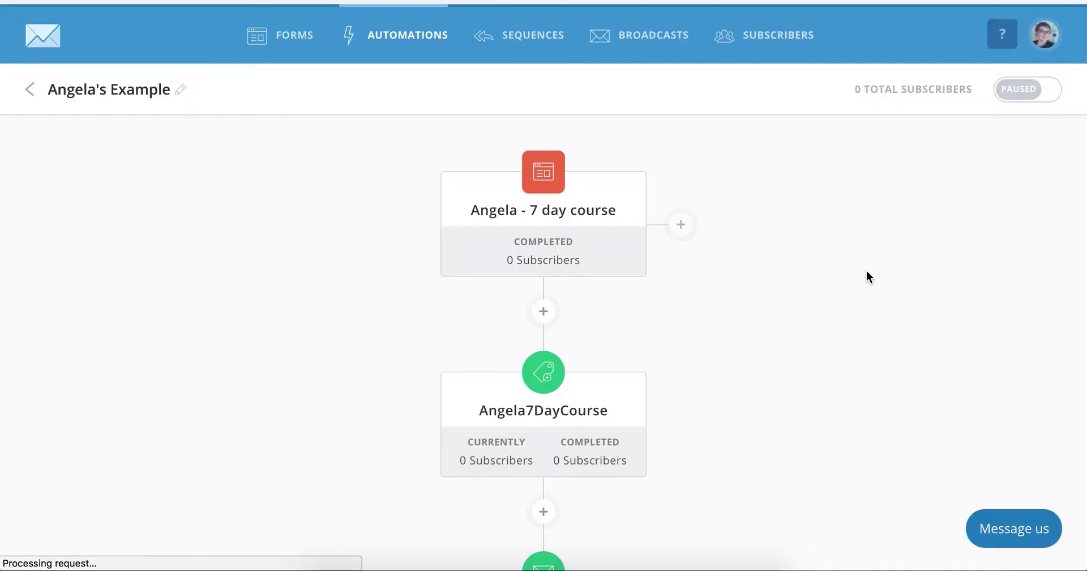
scroll(866, 272, down, 1)
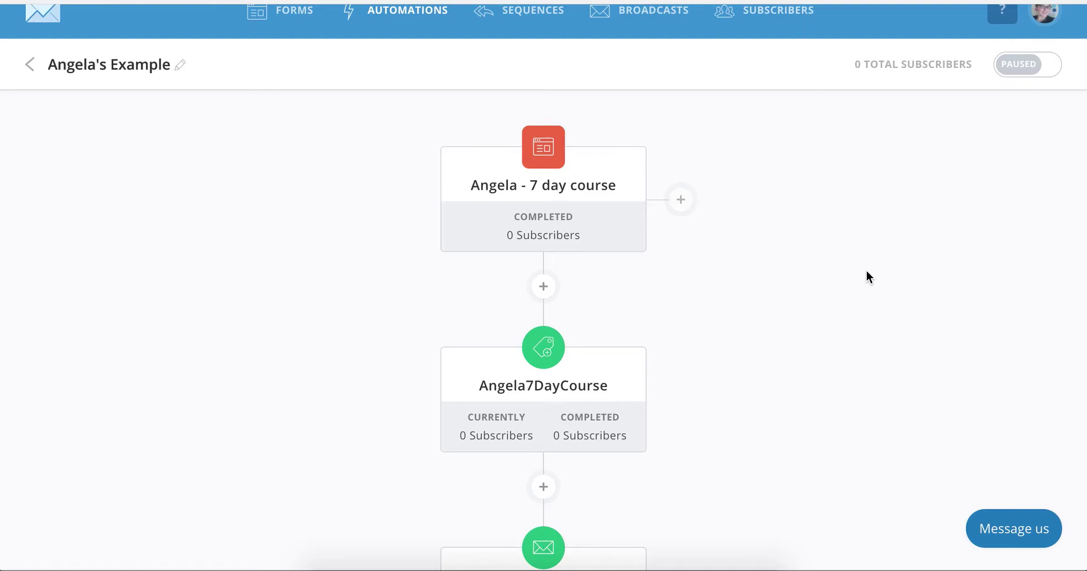
mouse_move(549, 158)
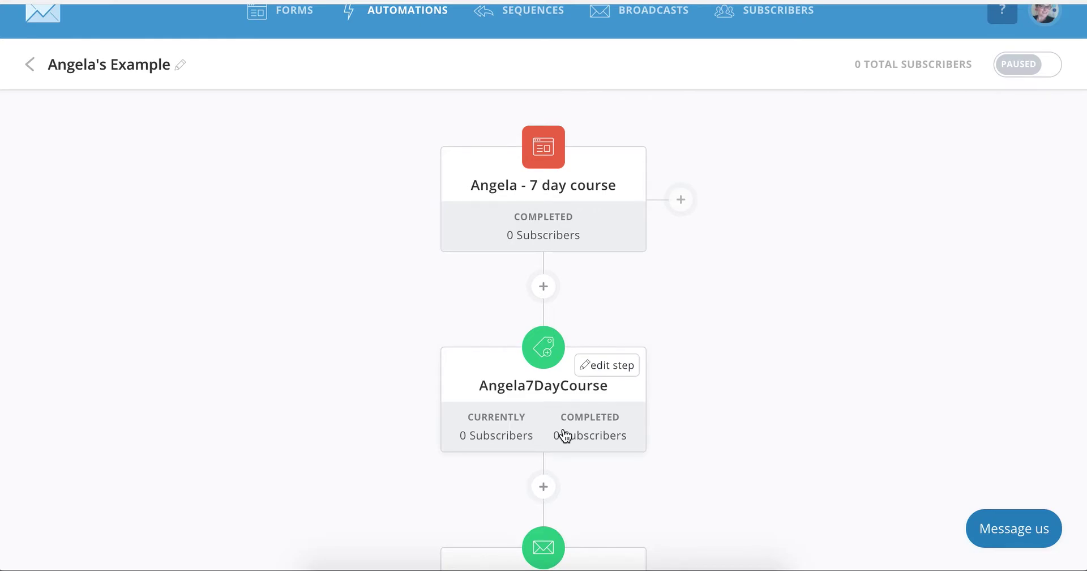
scroll(564, 436, down, 3)
scroll(810, 362, down, 3)
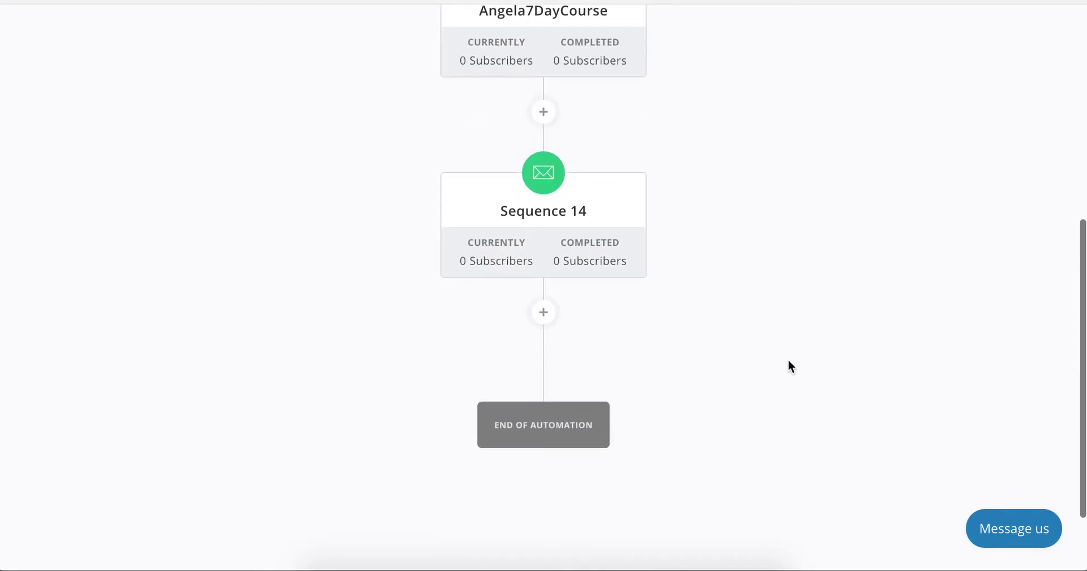
Show Sequence 14's Day One through Day 7 emails within the automation flow.
click(561, 222)
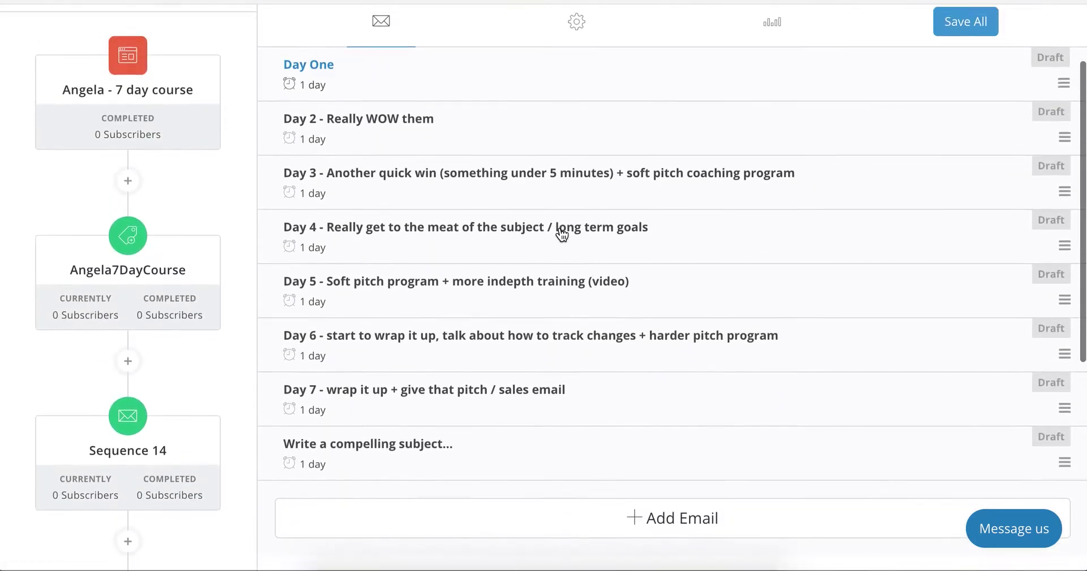
scroll(561, 232, up, 3)
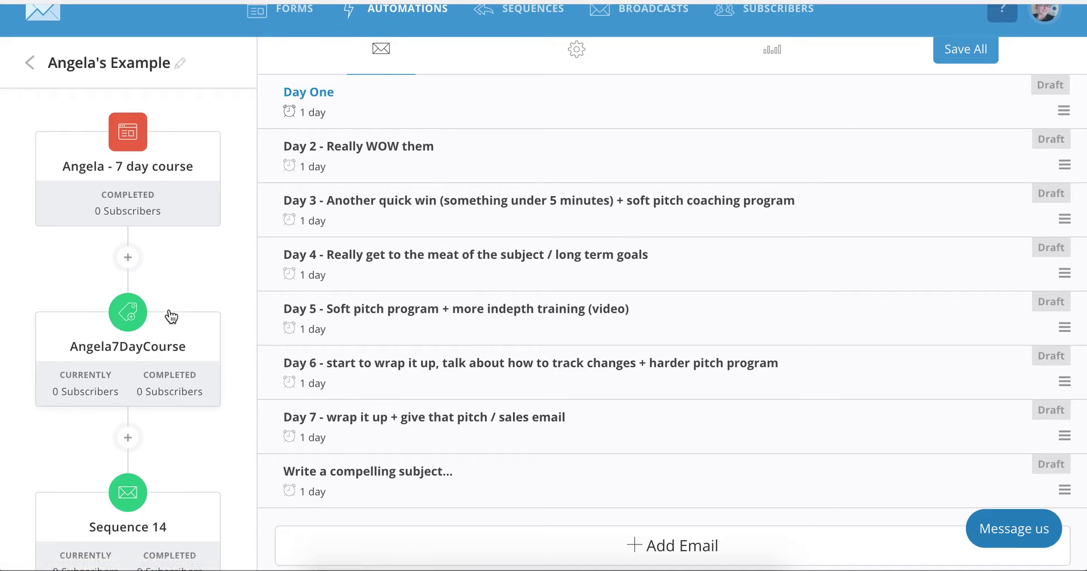
Close the Sequence 14 email list and review the form, Angela7DayCourse tag and sequence steps.
click(229, 266)
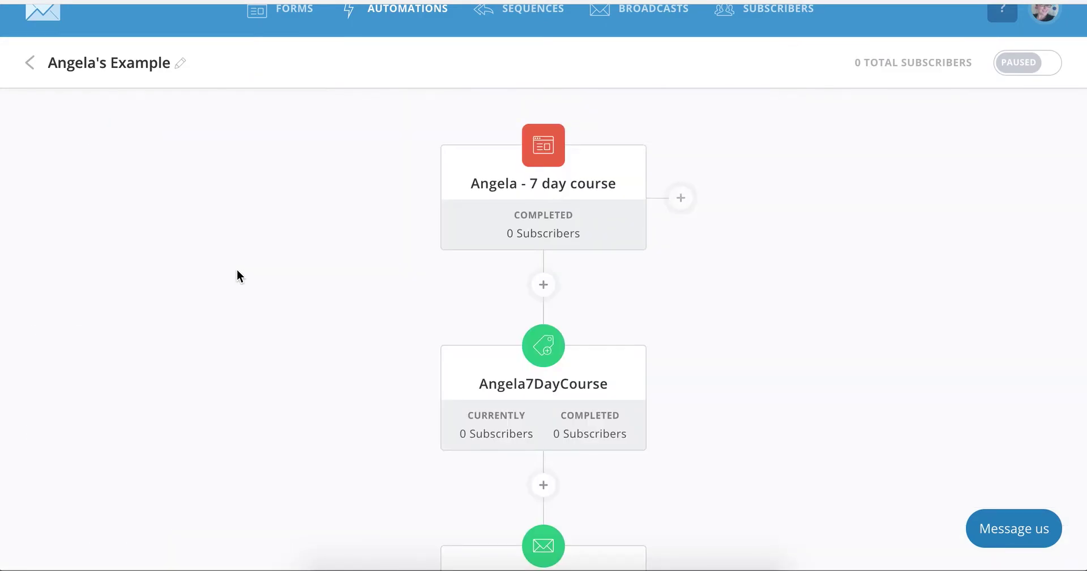
scroll(237, 276, down, 5)
mouse_move(531, 329)
scroll(531, 325, down, 3)
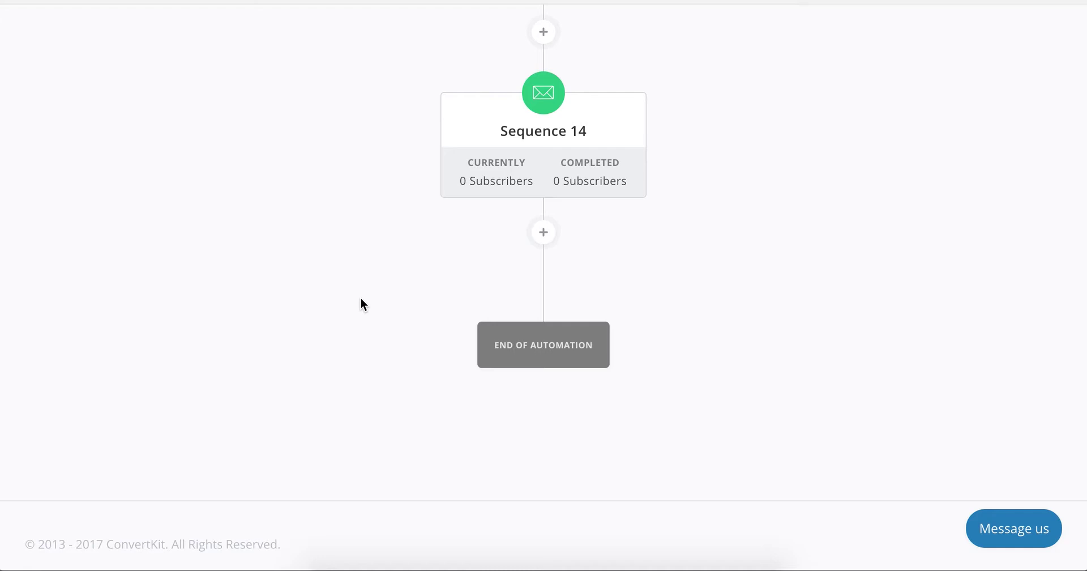
scroll(360, 295, up, 3)
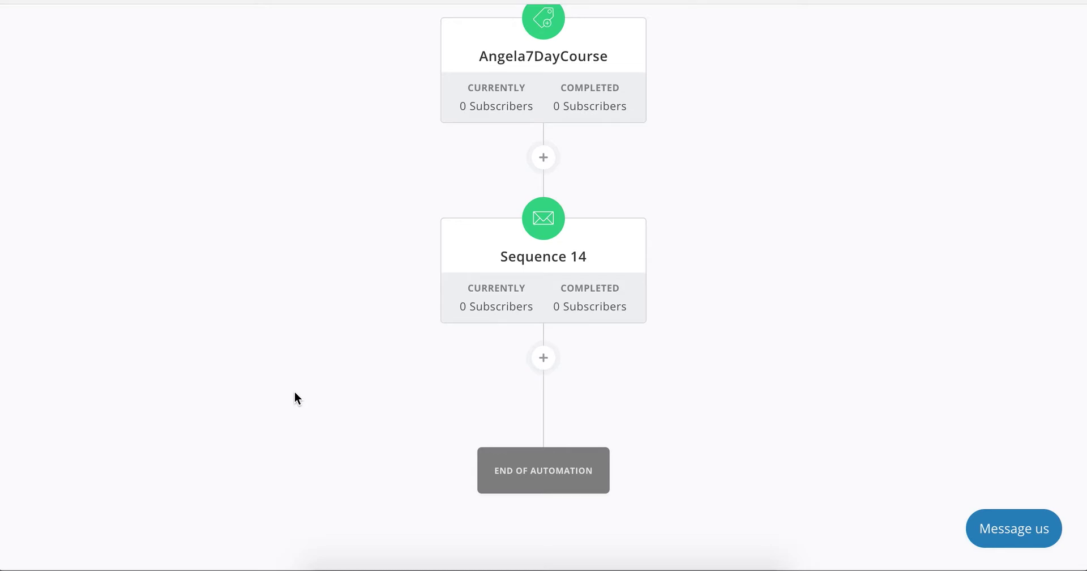
scroll(294, 397, up, 7)
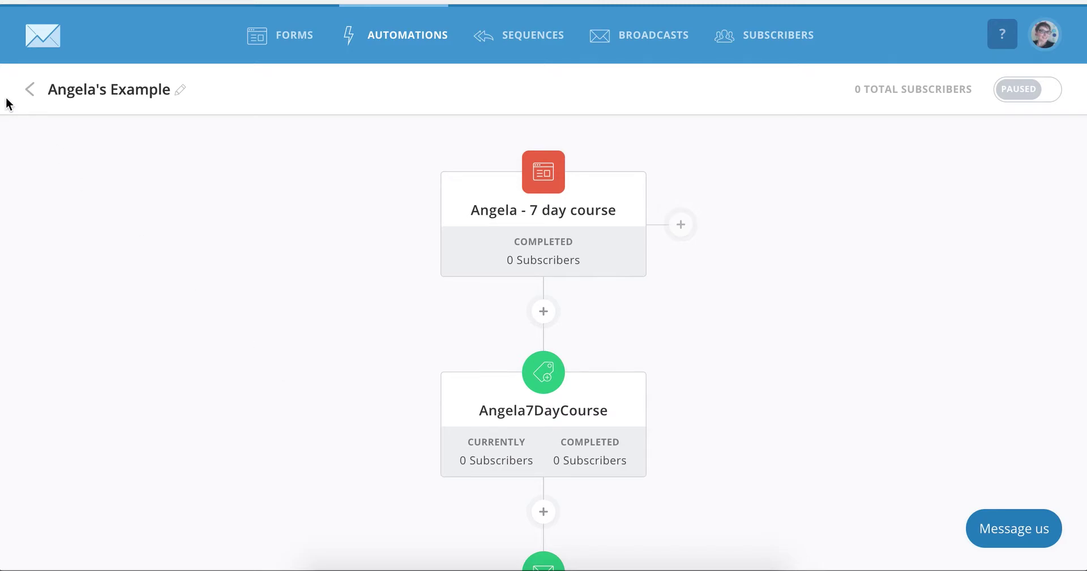
Open the Angela 7 Day sequence completion rule, then start a new broadcast to all 1,614 subscribers.
click(27, 94)
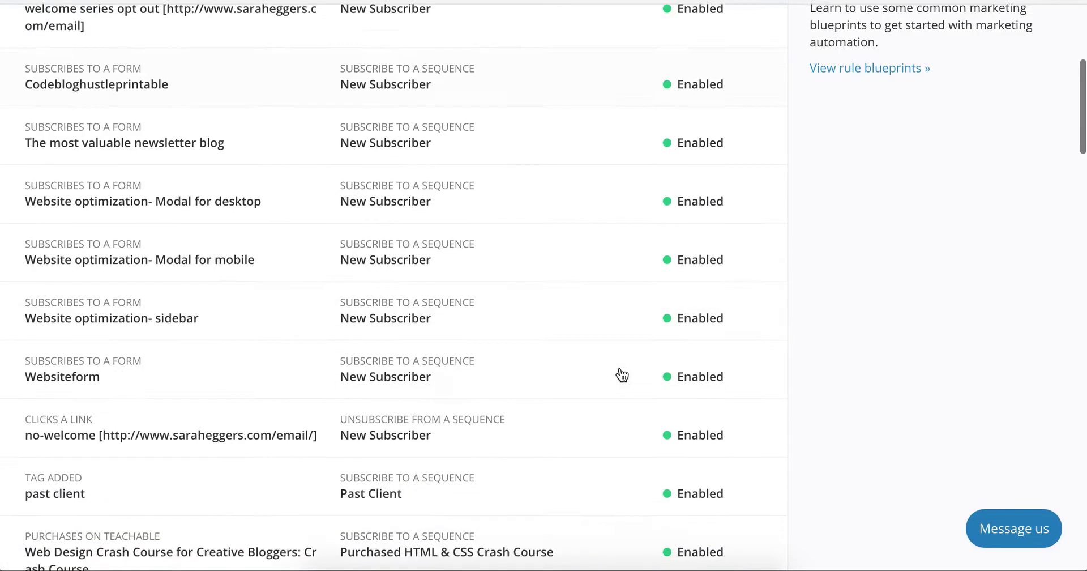
scroll(626, 357, down, 7)
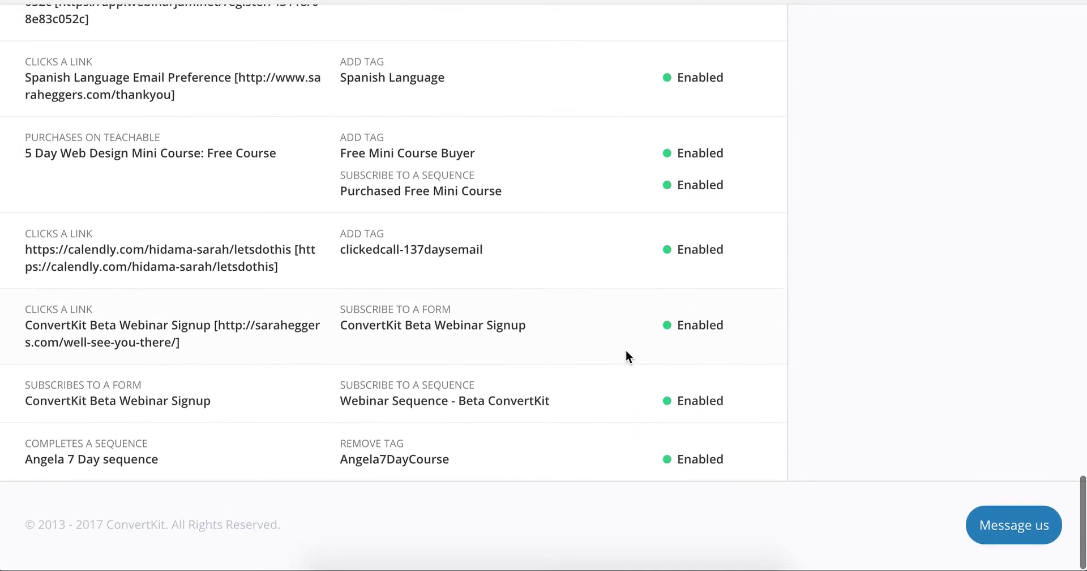
click(82, 466)
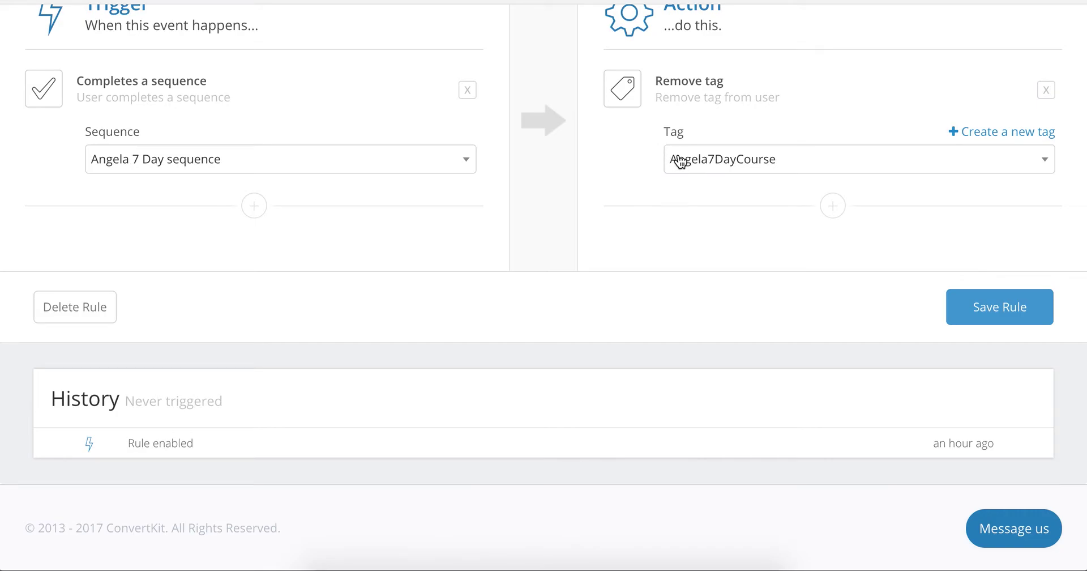
scroll(679, 162, up, 4)
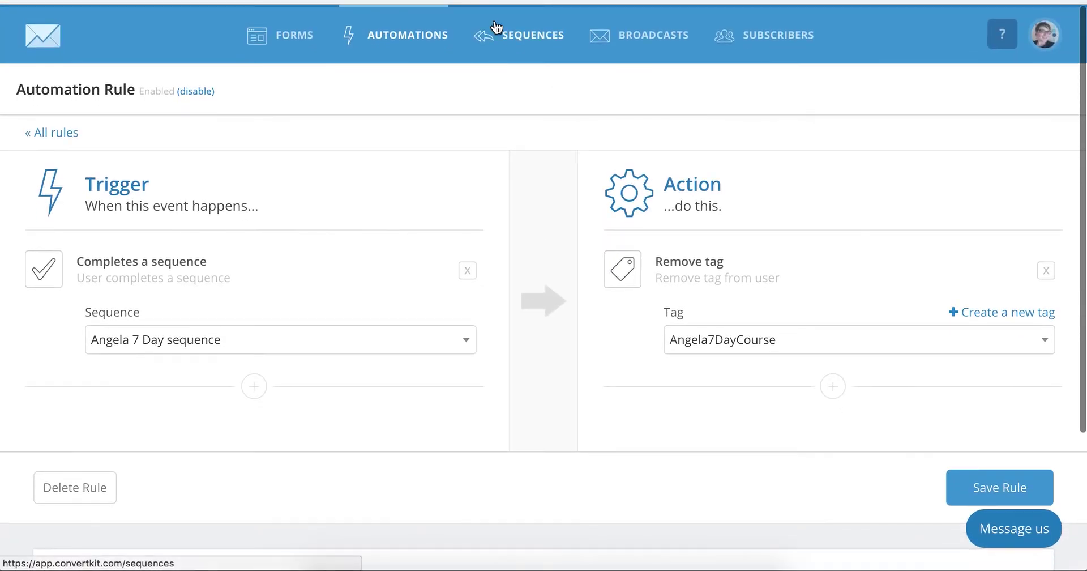
click(661, 46)
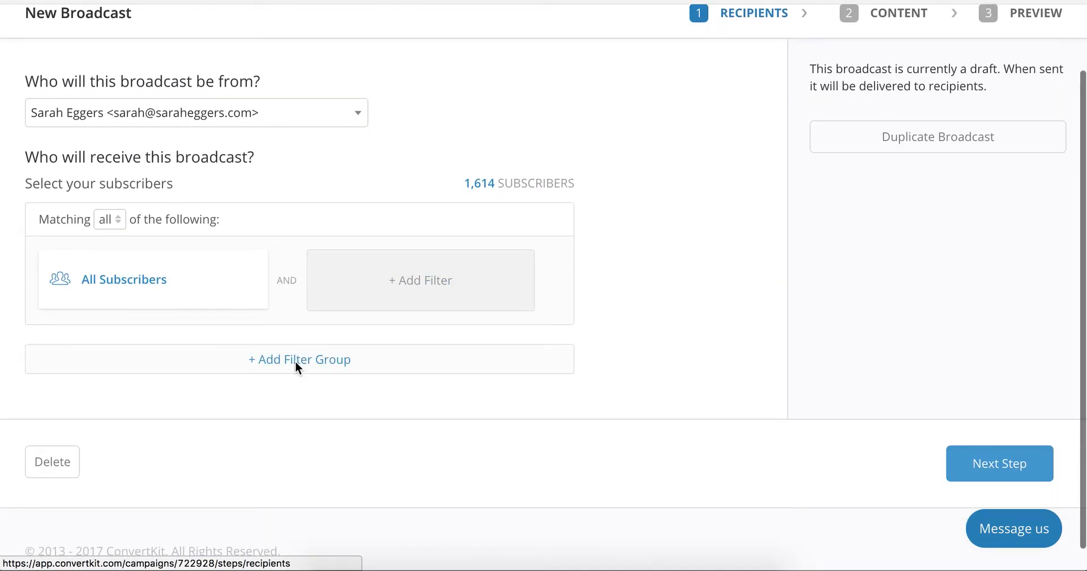
Add a Matching-none filter group that excludes subscribers tagged Angela7DayCourse.
click(283, 474)
click(113, 361)
click(123, 406)
click(171, 418)
click(127, 478)
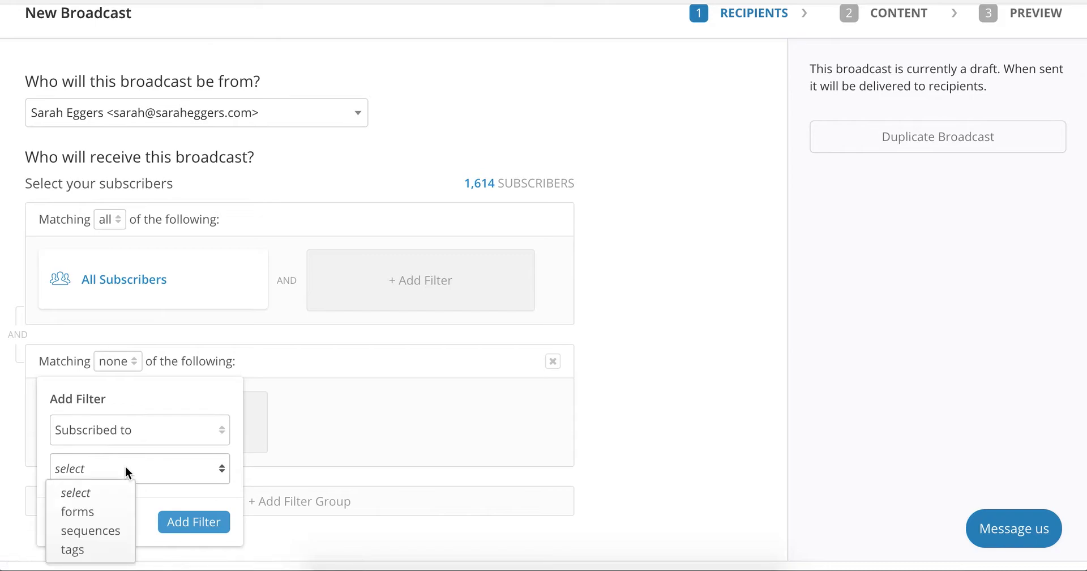
click(72, 549)
click(94, 508)
text(ang)
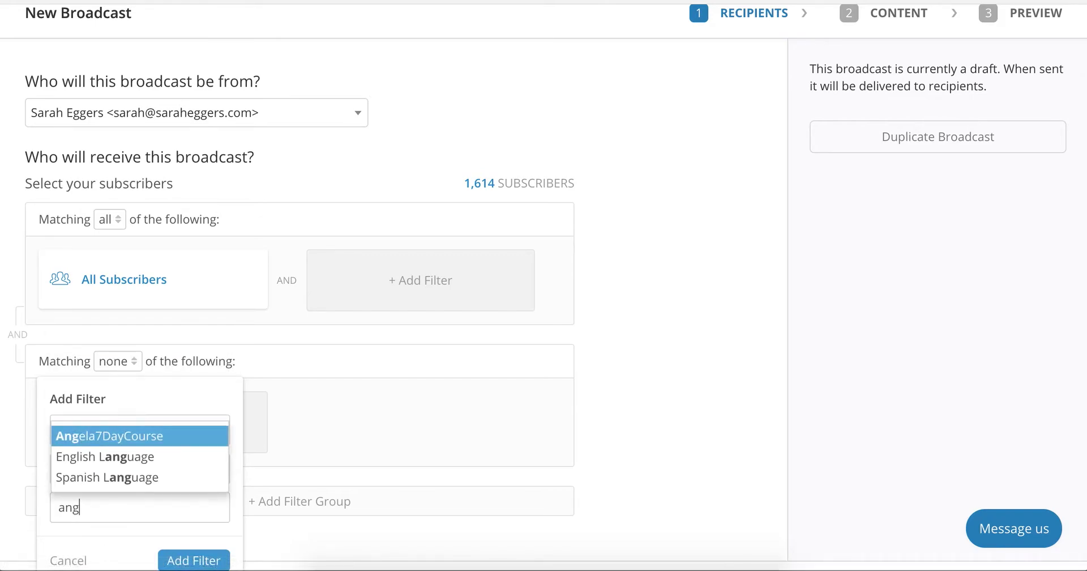
key(Return)
scroll(219, 434, down, 3)
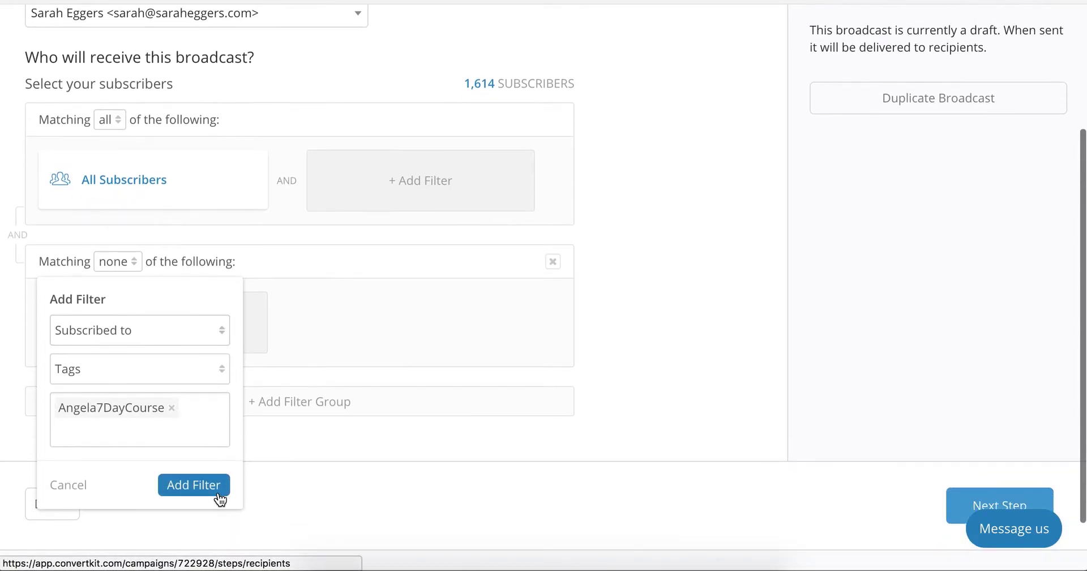
click(218, 492)
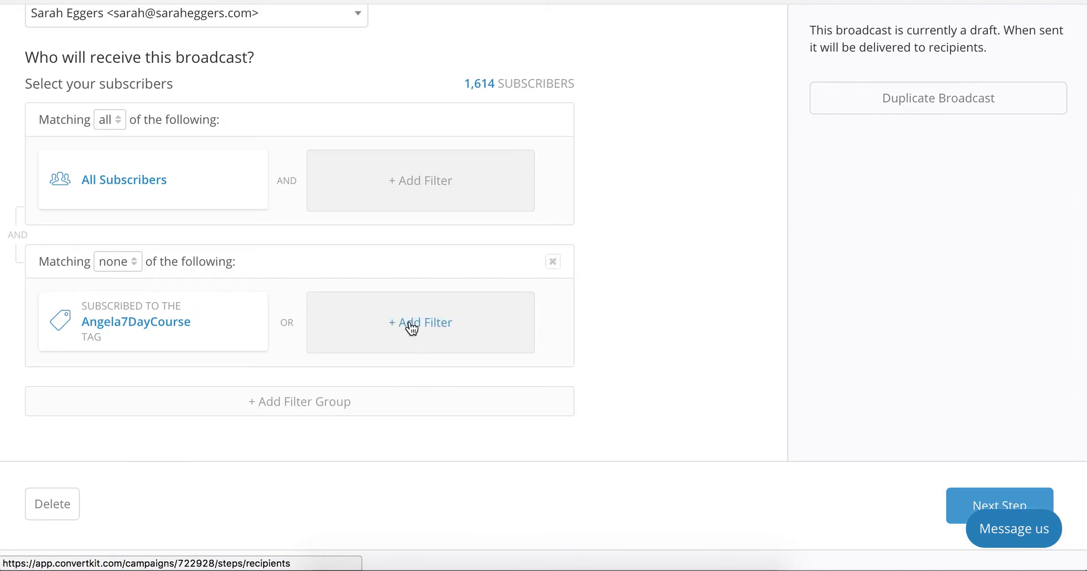
scroll(411, 328, up, 1)
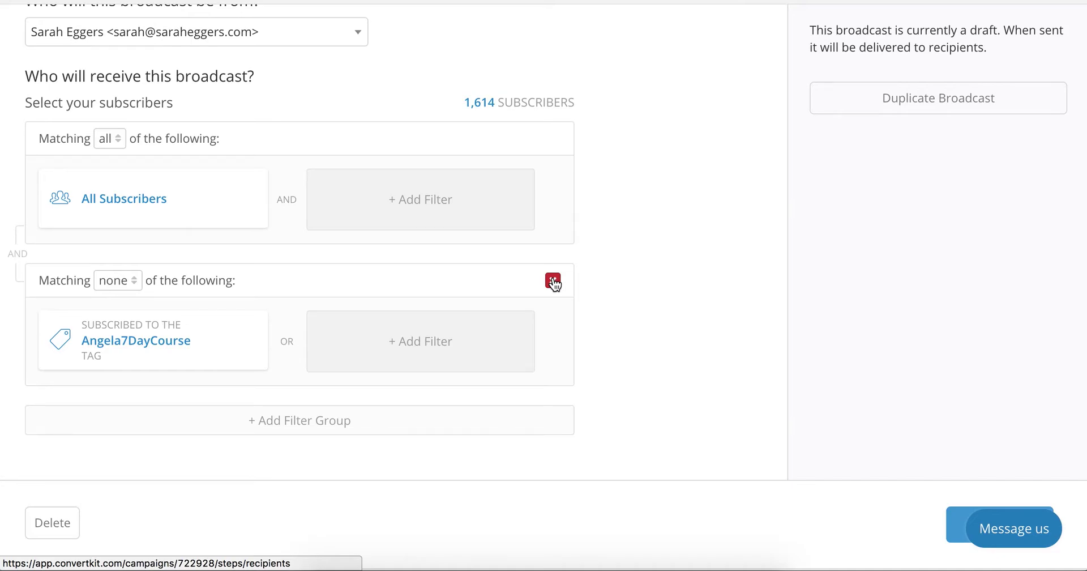
Replace the existing filters with a first group filtering by the Angela - 7 day course form.
click(553, 281)
click(252, 242)
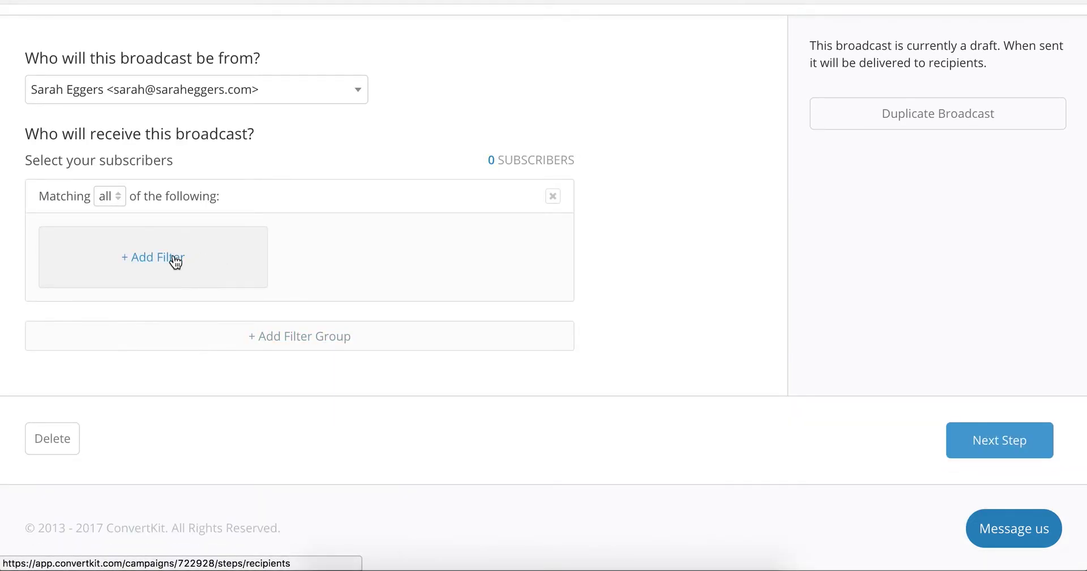
click(148, 265)
click(129, 305)
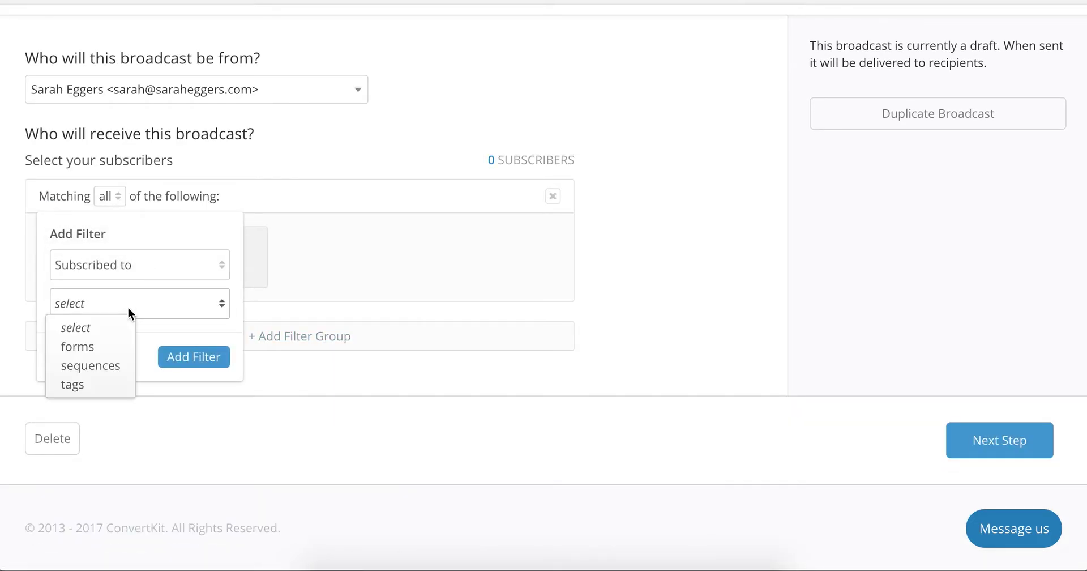
click(89, 345)
click(139, 337)
text(ang)
key(Return)
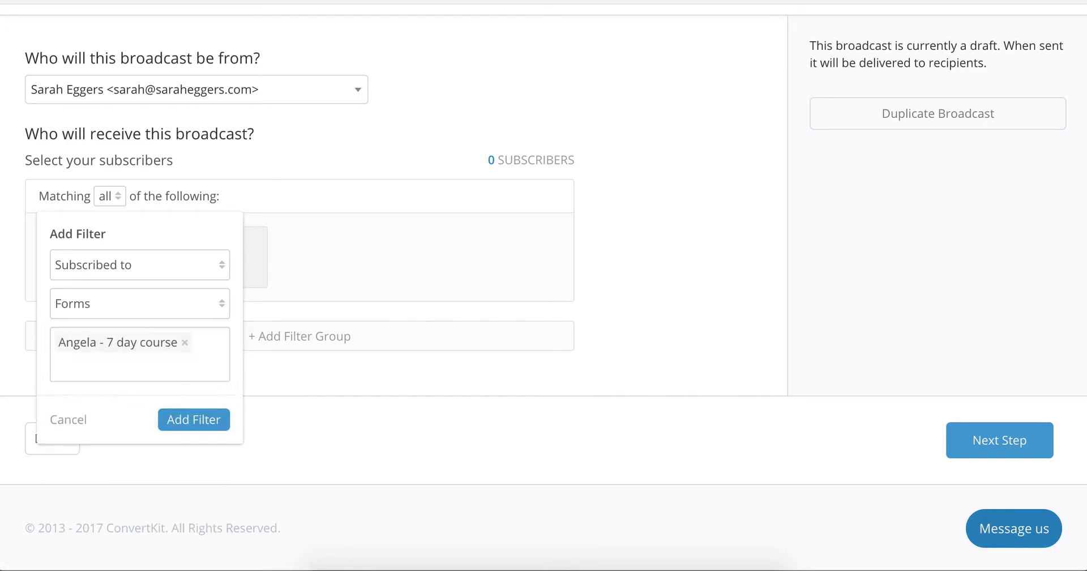
click(191, 421)
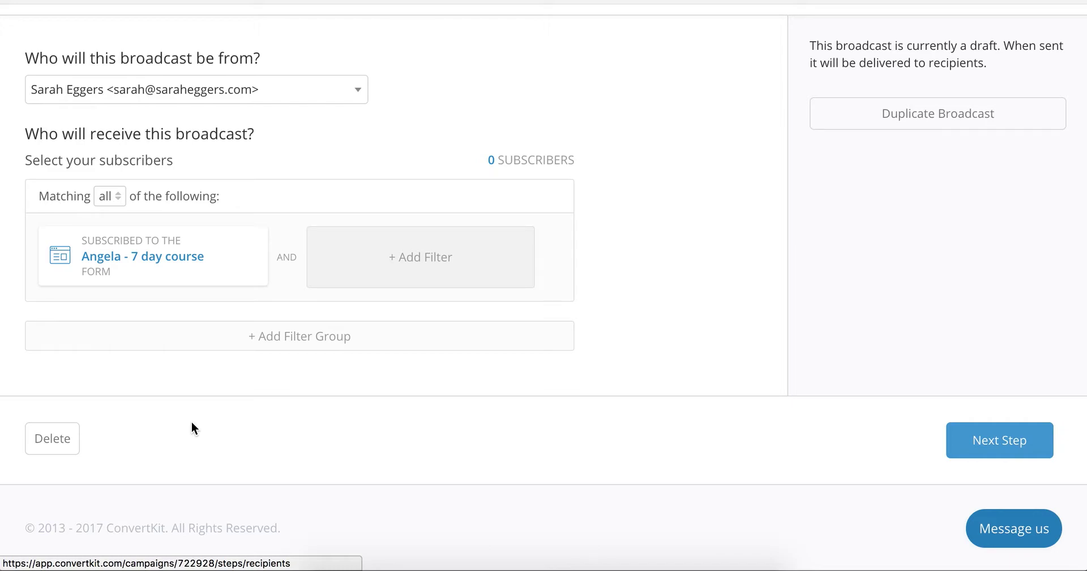
Add a Matching-none group with a past client tag filter, then delete that filter and the form group.
click(281, 337)
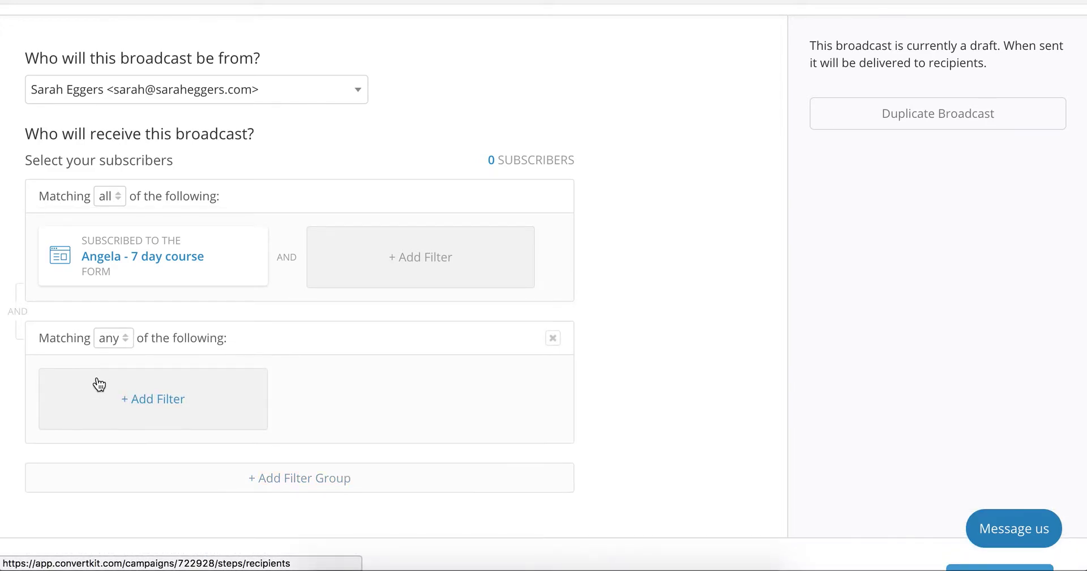
click(113, 338)
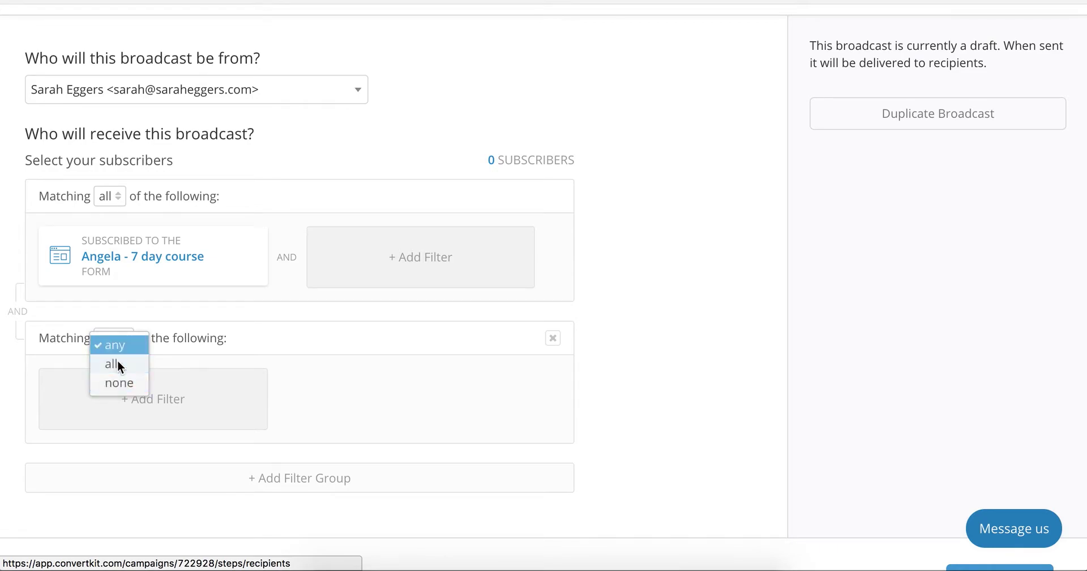
click(119, 383)
click(151, 394)
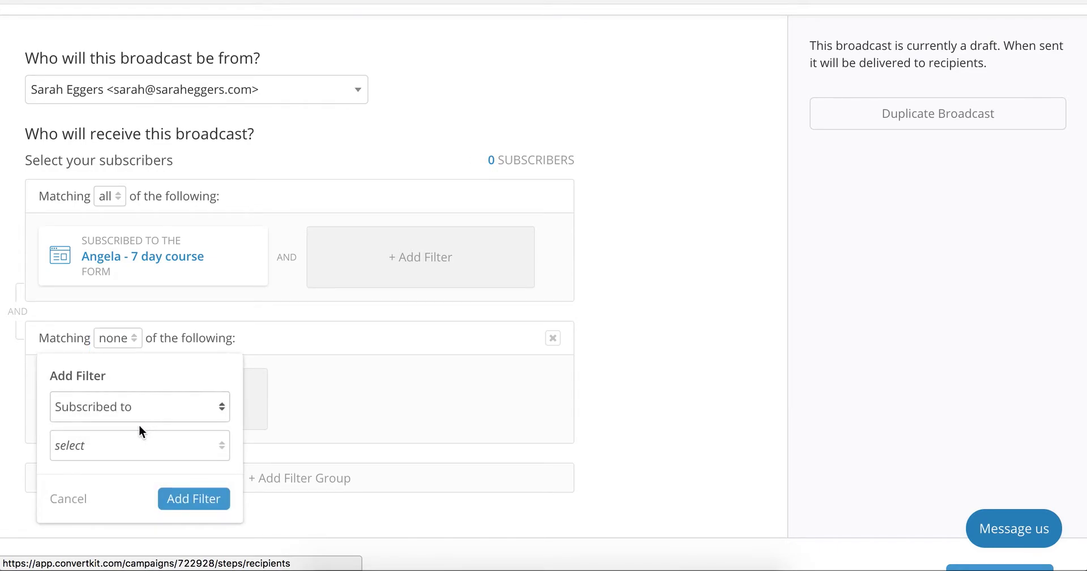
click(117, 450)
click(88, 522)
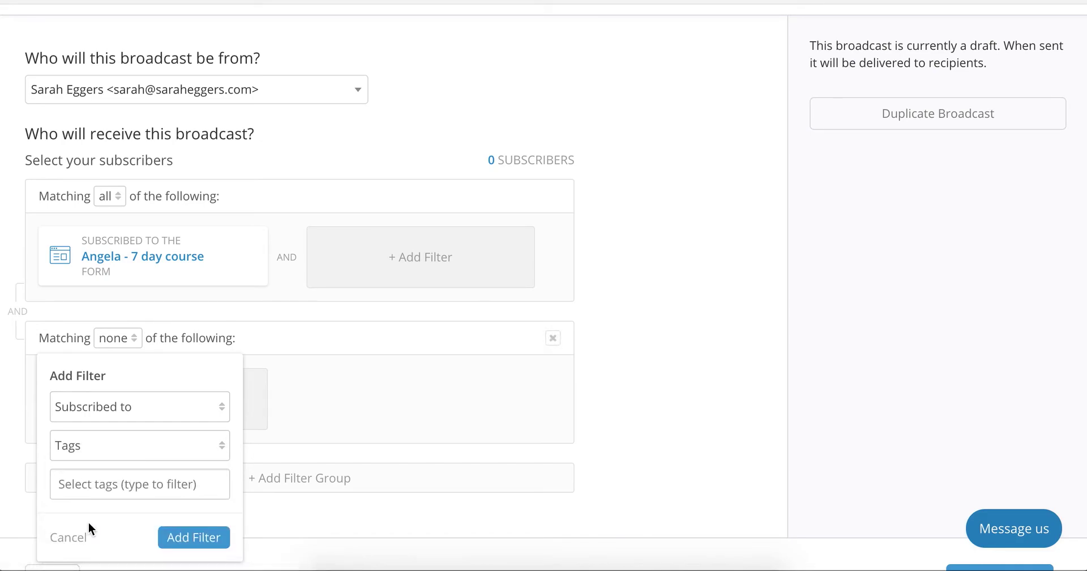
click(119, 477)
text(client)
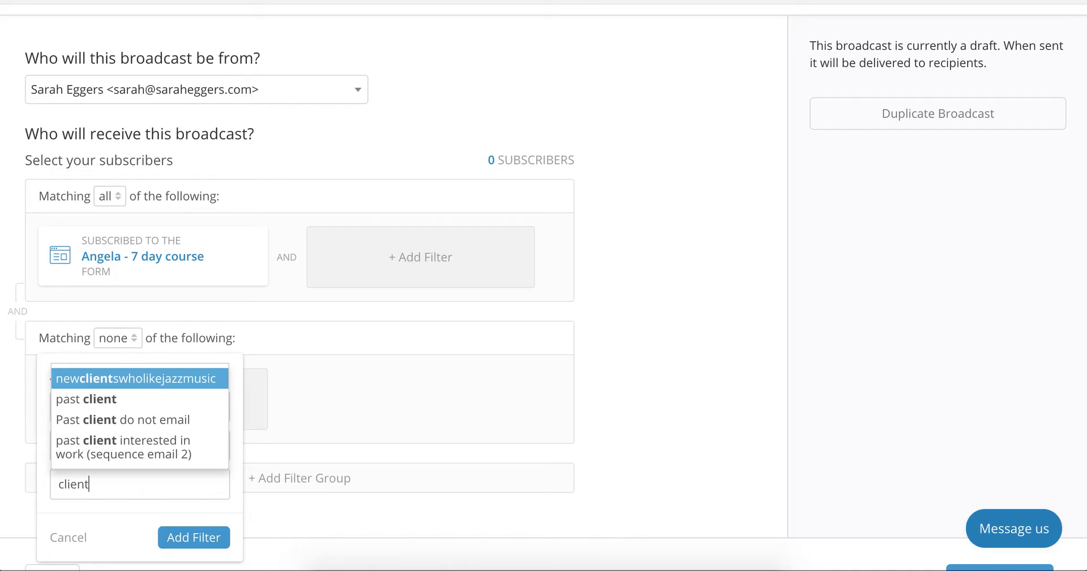
key(Down)
key(Return)
click(205, 541)
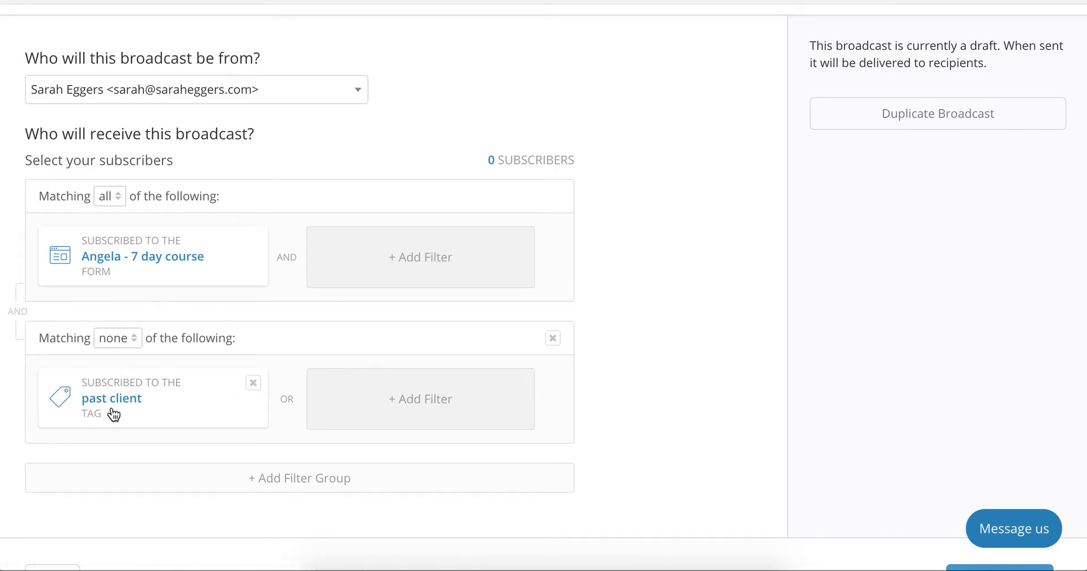
click(253, 384)
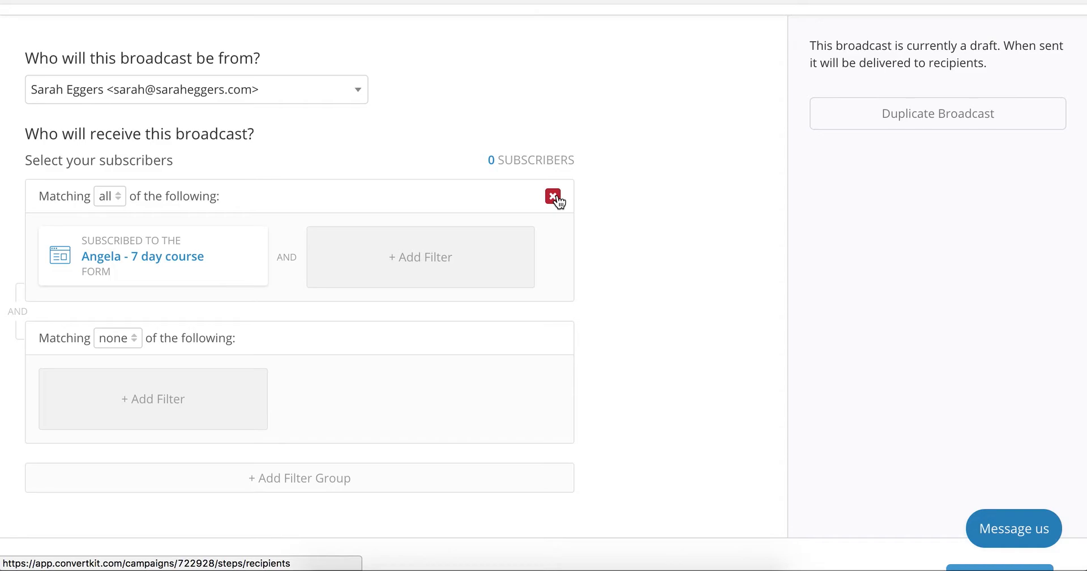
click(553, 197)
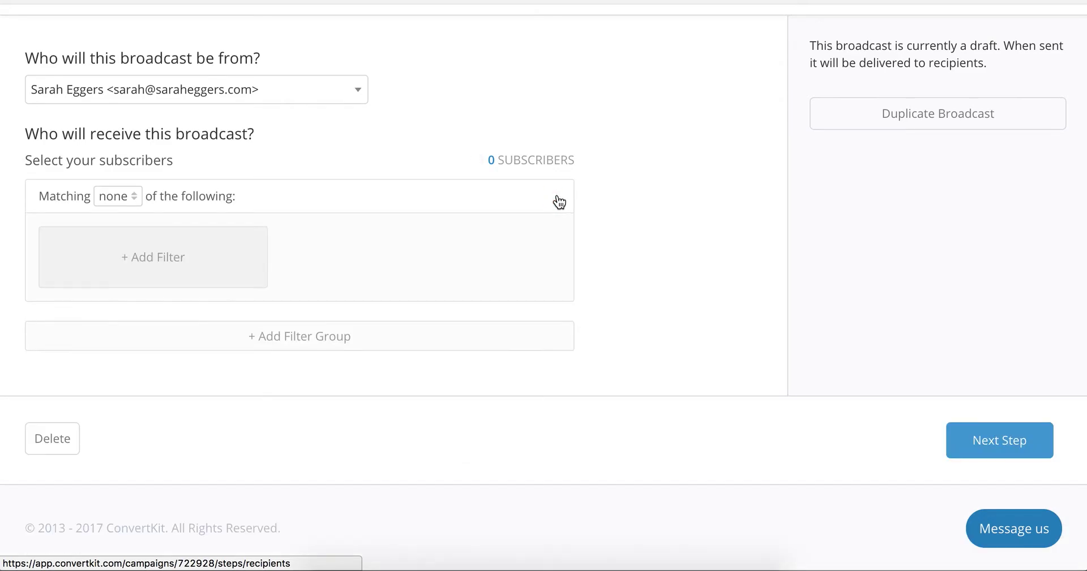
Go to Visual Automations and open the second automation, with its three tag triggers.
scroll(556, 202, up, 3)
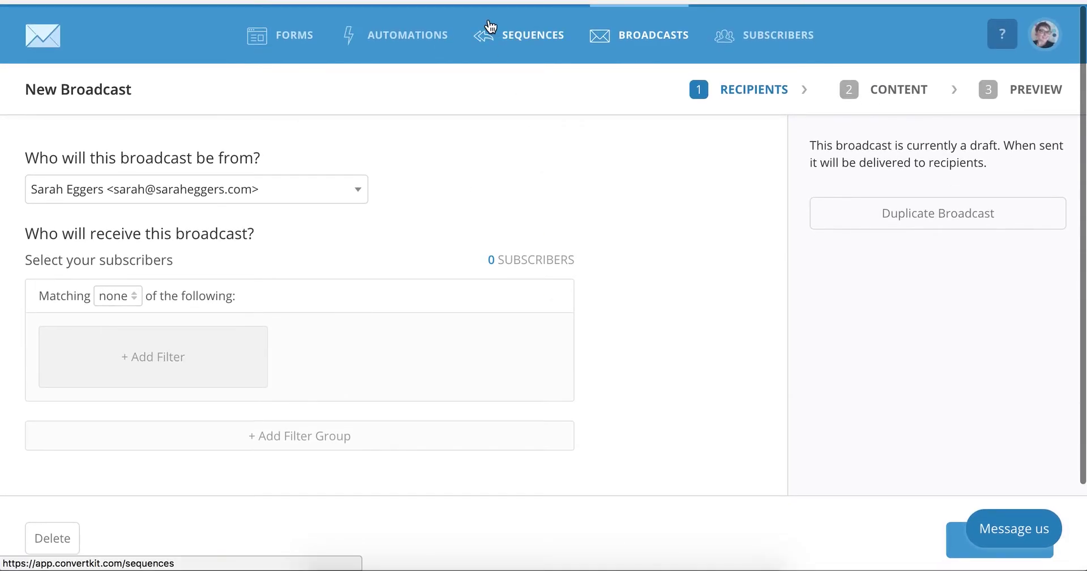
click(398, 43)
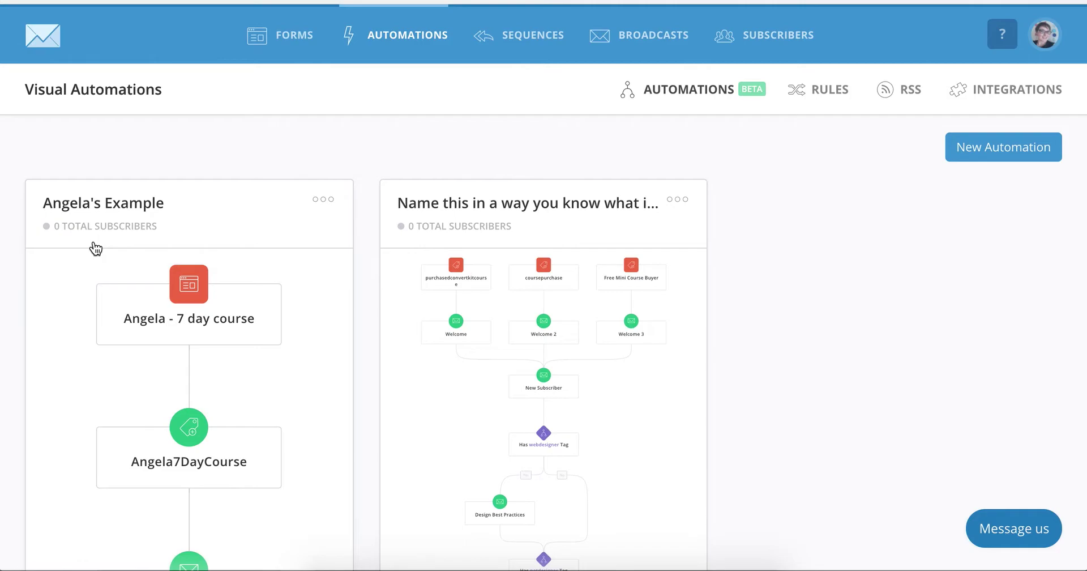
scroll(182, 235, down, 3)
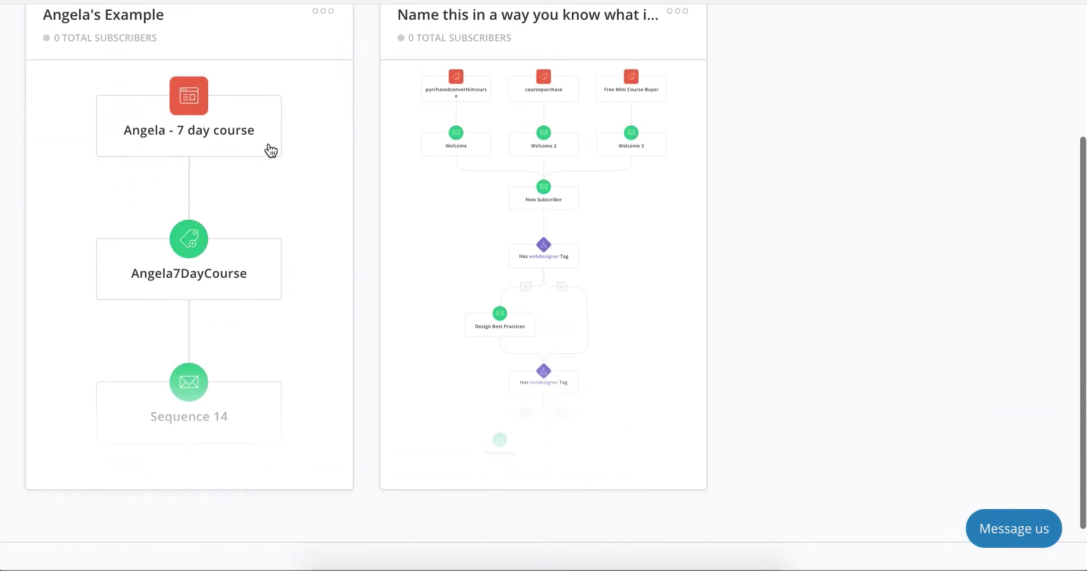
scroll(268, 148, up, 3)
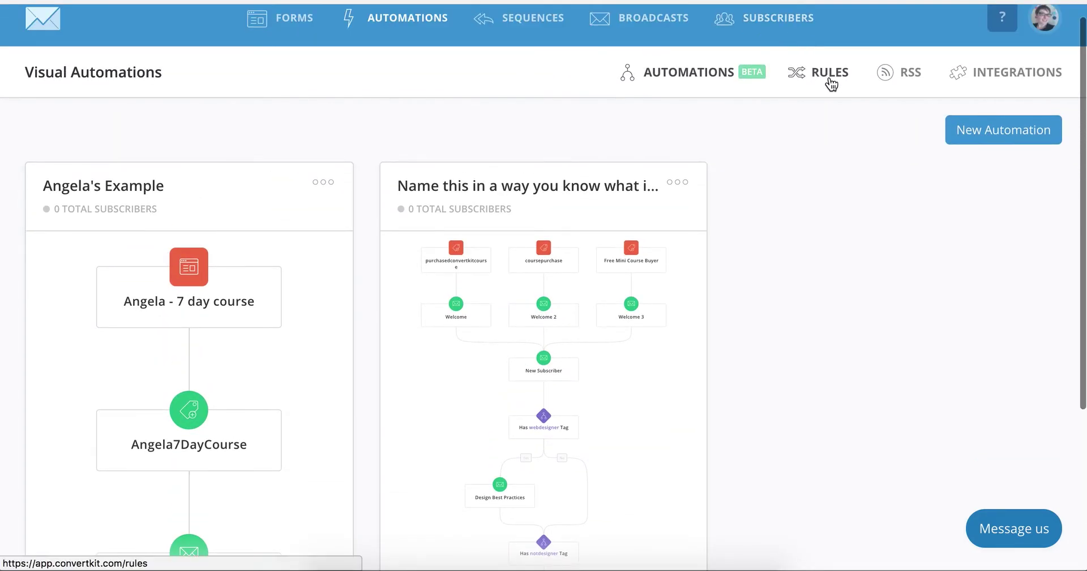
click(548, 192)
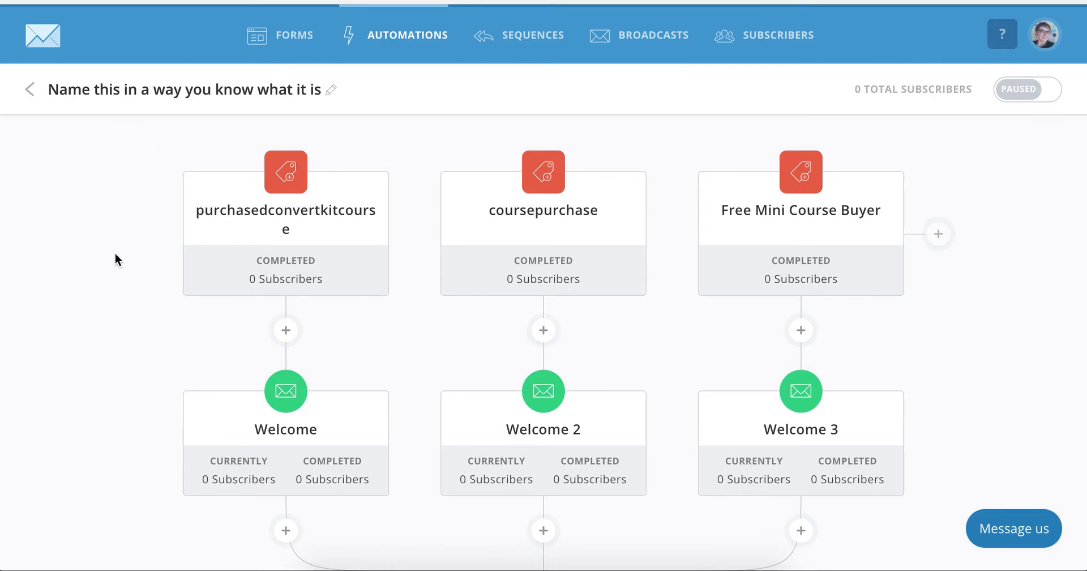
Scroll to review the purchasedconvertkitcourse, coursepurchase and Free Mini Course Buyer triggers and their Welcome emails.
scroll(114, 253, down, 1)
mouse_move(259, 187)
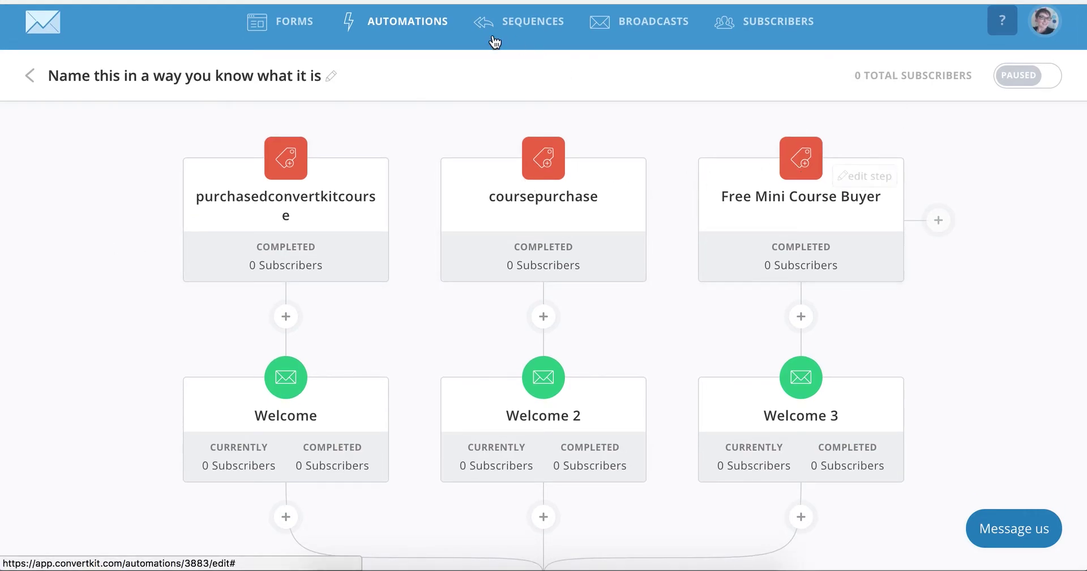
mouse_move(297, 161)
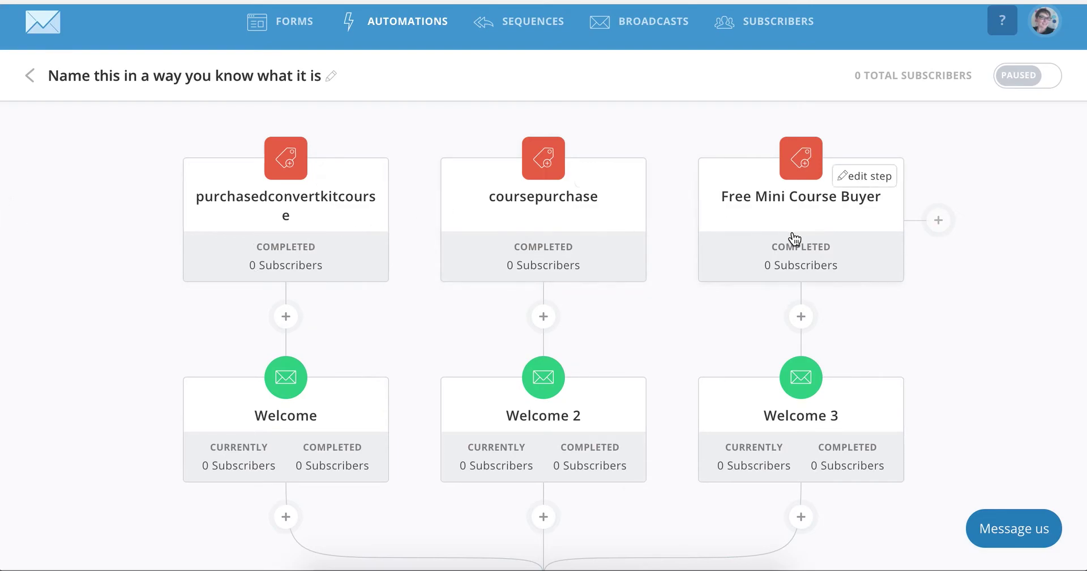
scroll(1058, 421, down, 3)
scroll(1057, 420, up, 2)
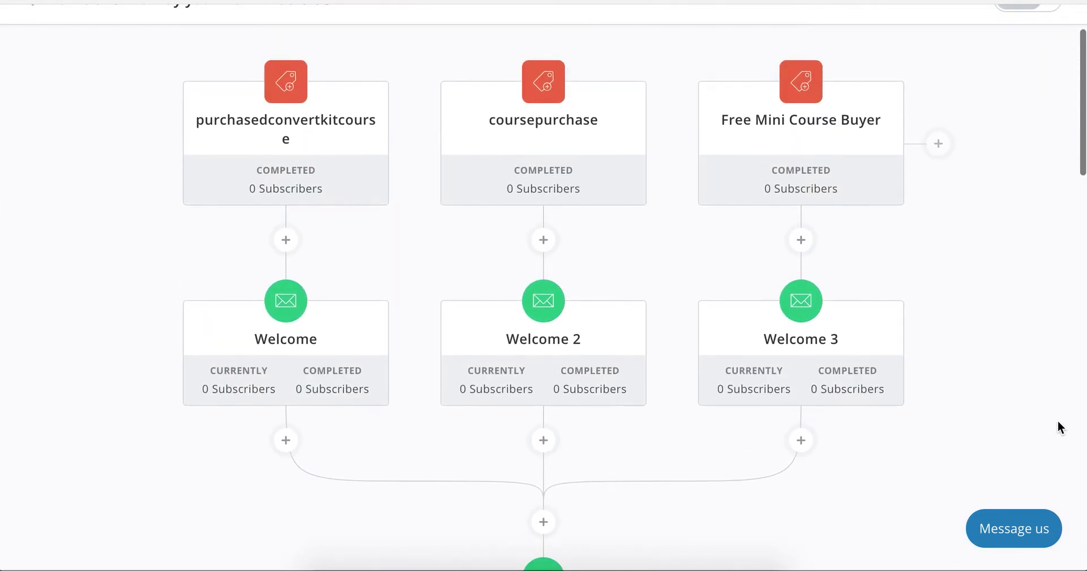
Add a fourth 'Tag is added to subscriber' trigger for the English Language tag.
click(938, 146)
click(1001, 296)
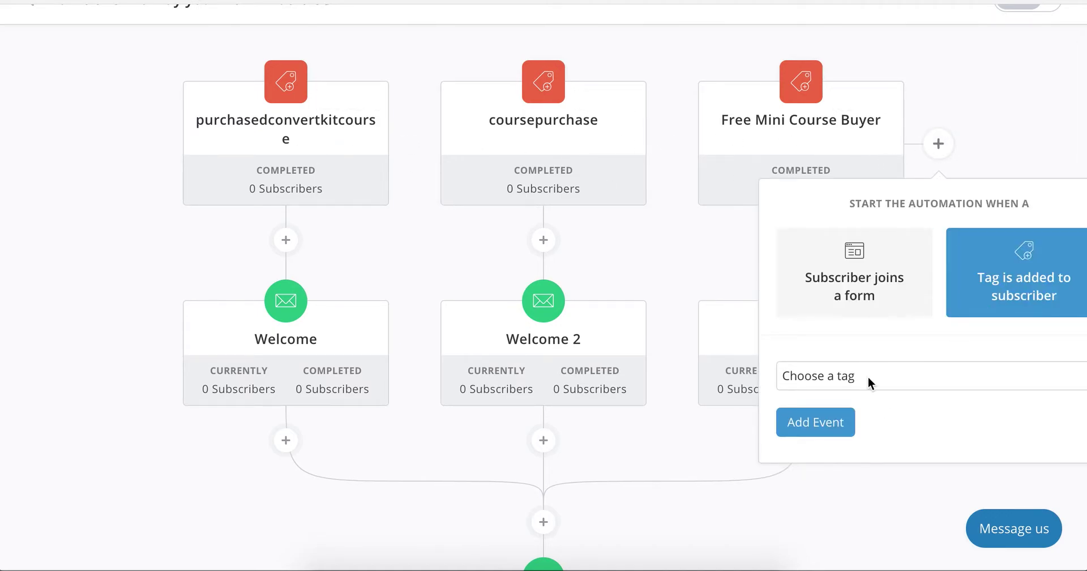
click(868, 374)
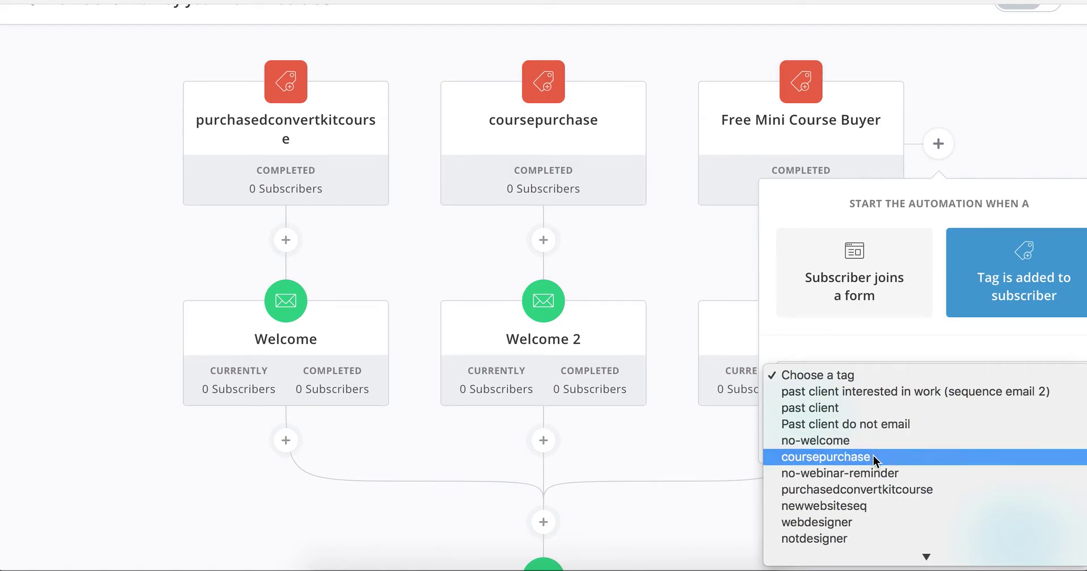
scroll(874, 489, down, 4)
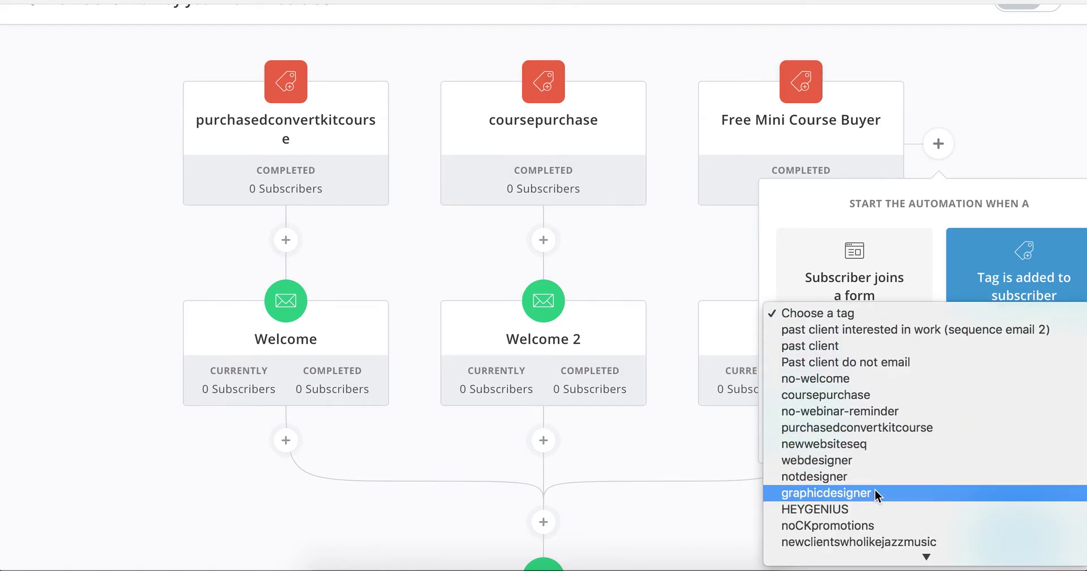
scroll(874, 489, down, 6)
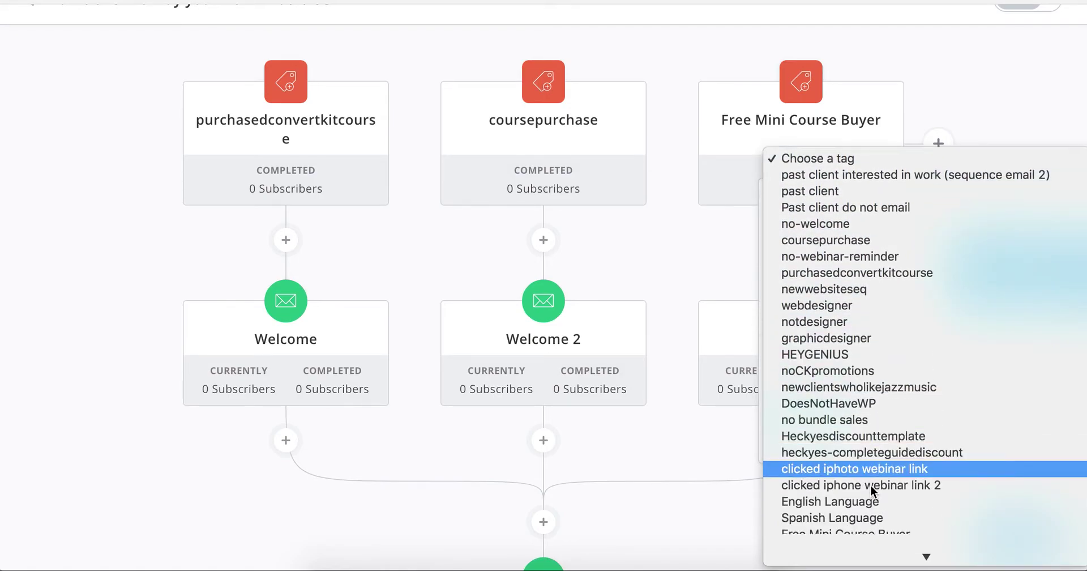
scroll(871, 484, down, 1)
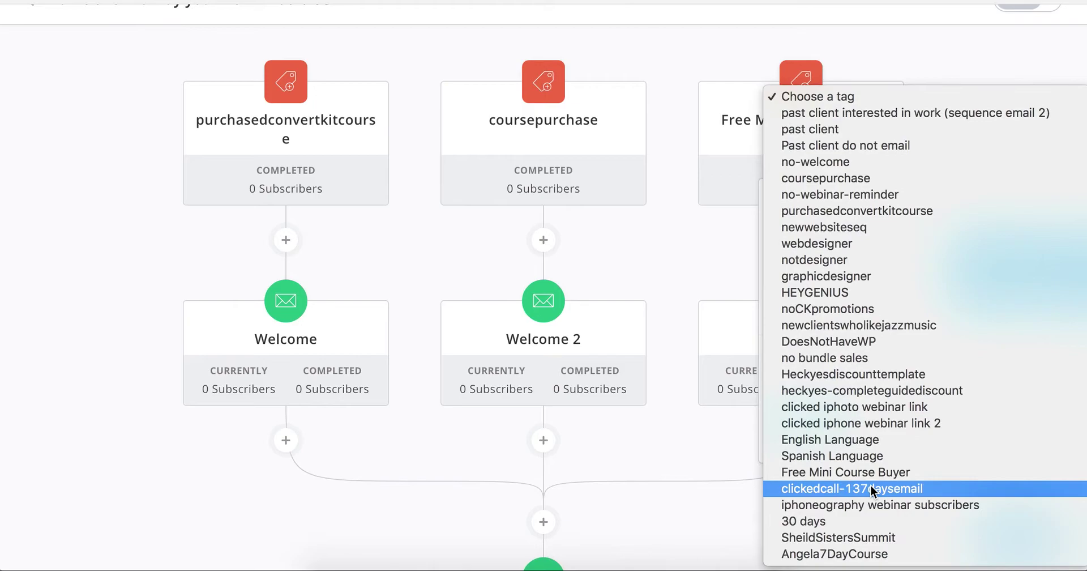
click(874, 441)
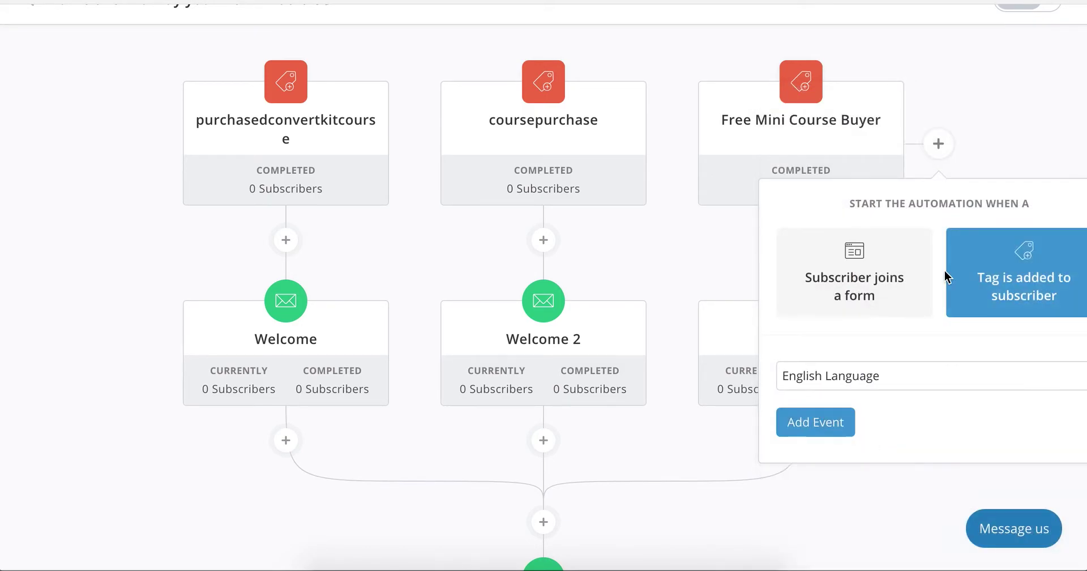
click(815, 435)
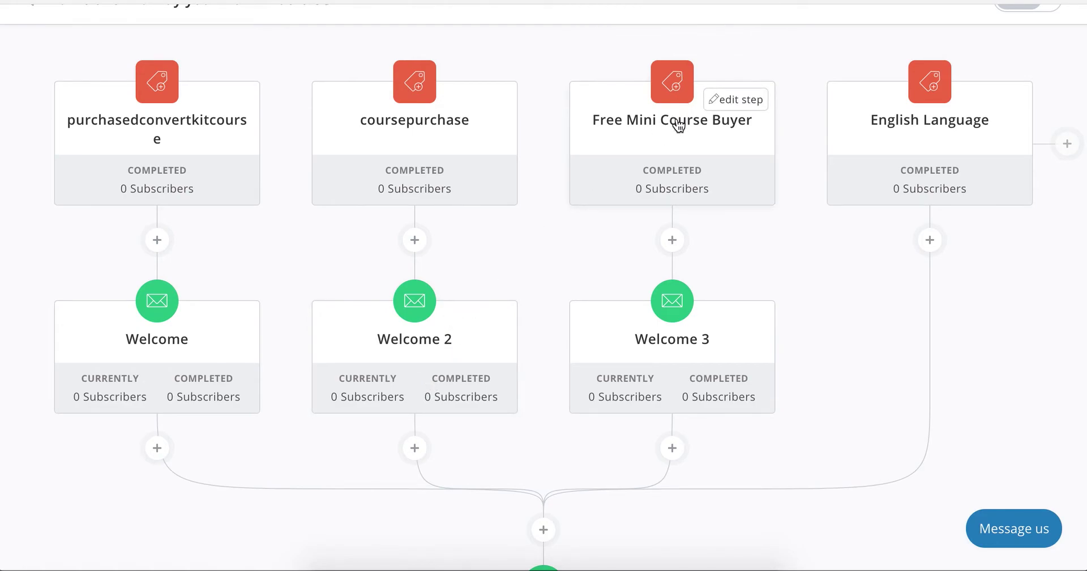
click(933, 240)
scroll(945, 339, down, 1)
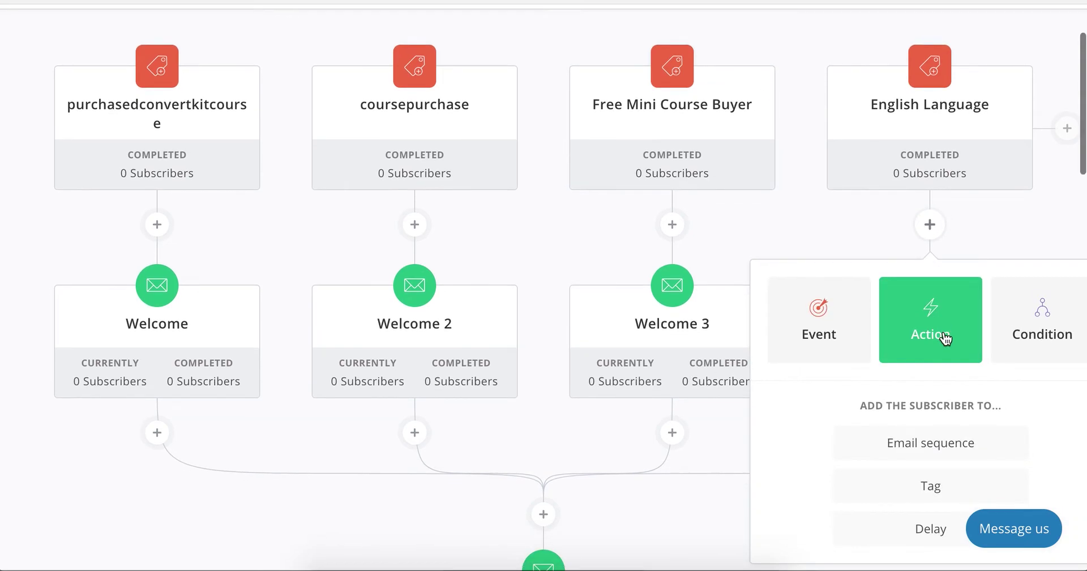
click(966, 445)
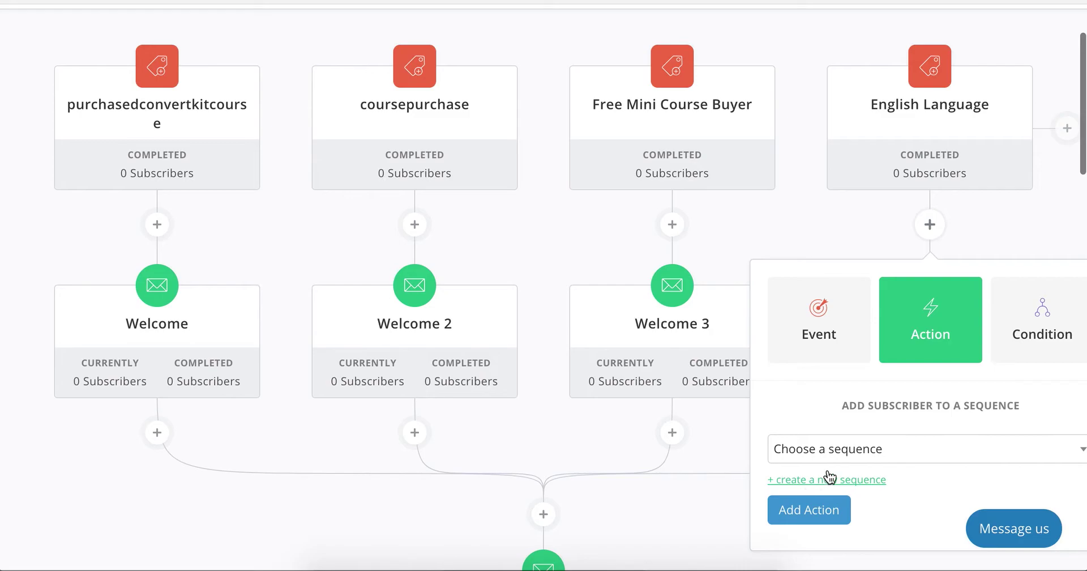
click(861, 454)
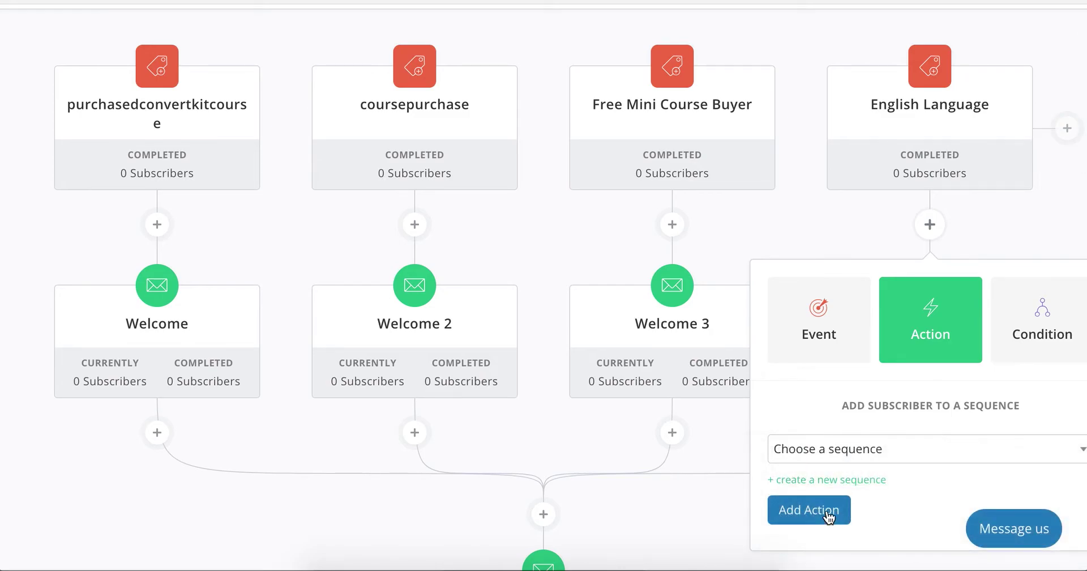
scroll(854, 485, down, 5)
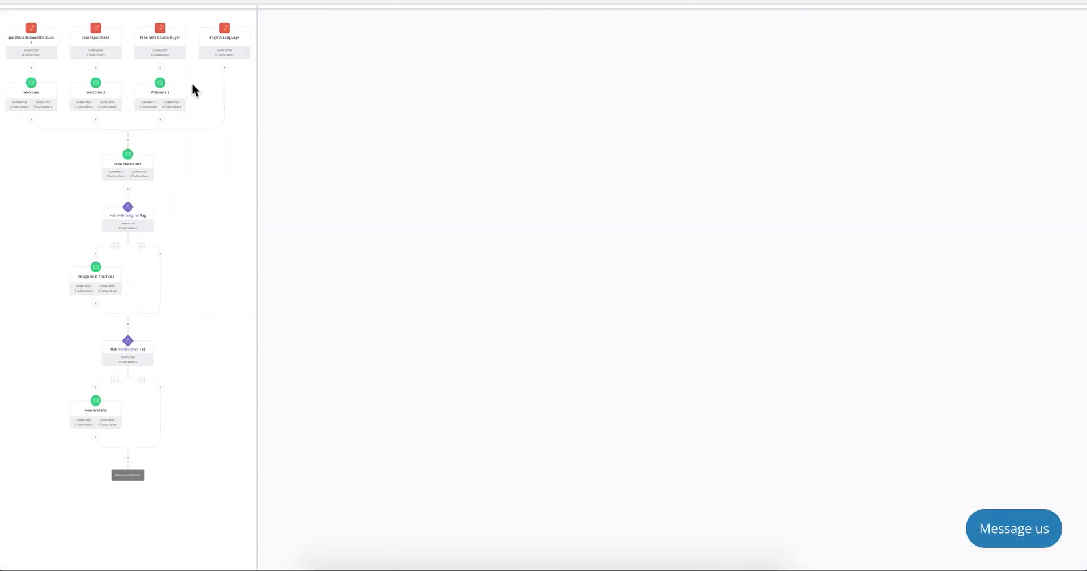
scroll(369, 151, up, 1)
scroll(368, 173, up, 3)
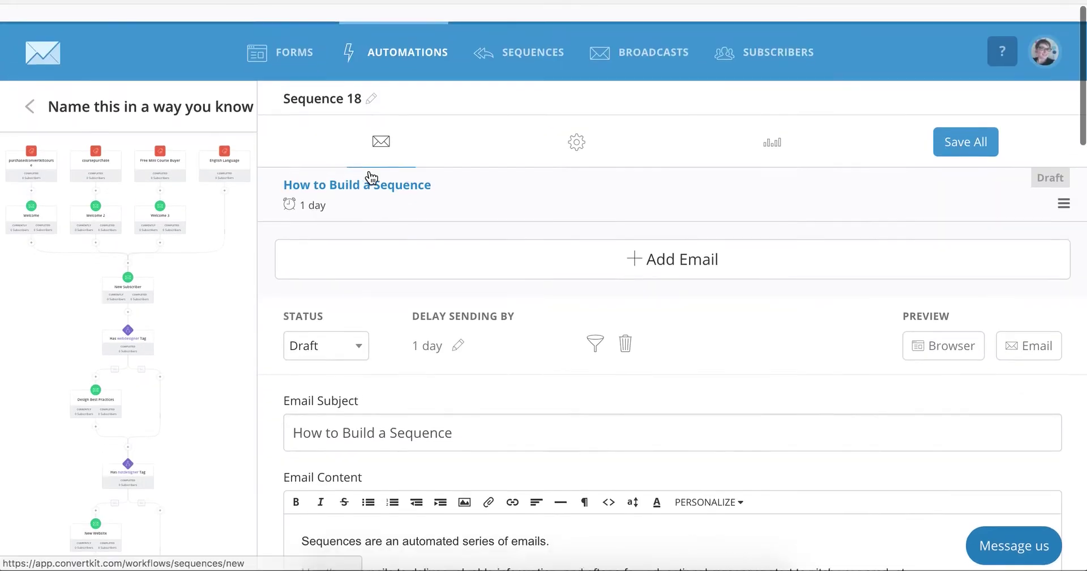
scroll(338, 172, down, 1)
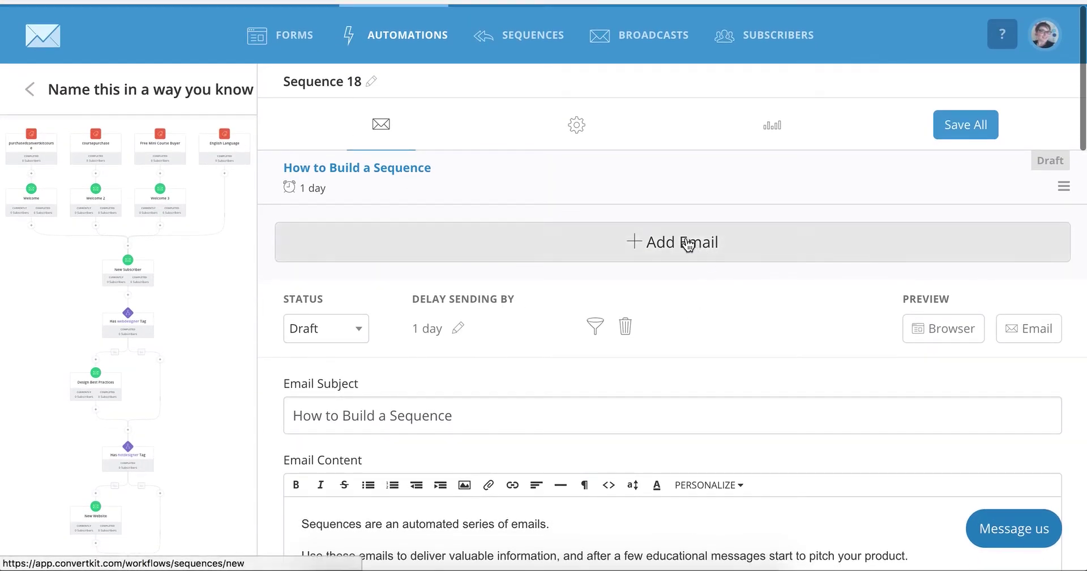
click(962, 125)
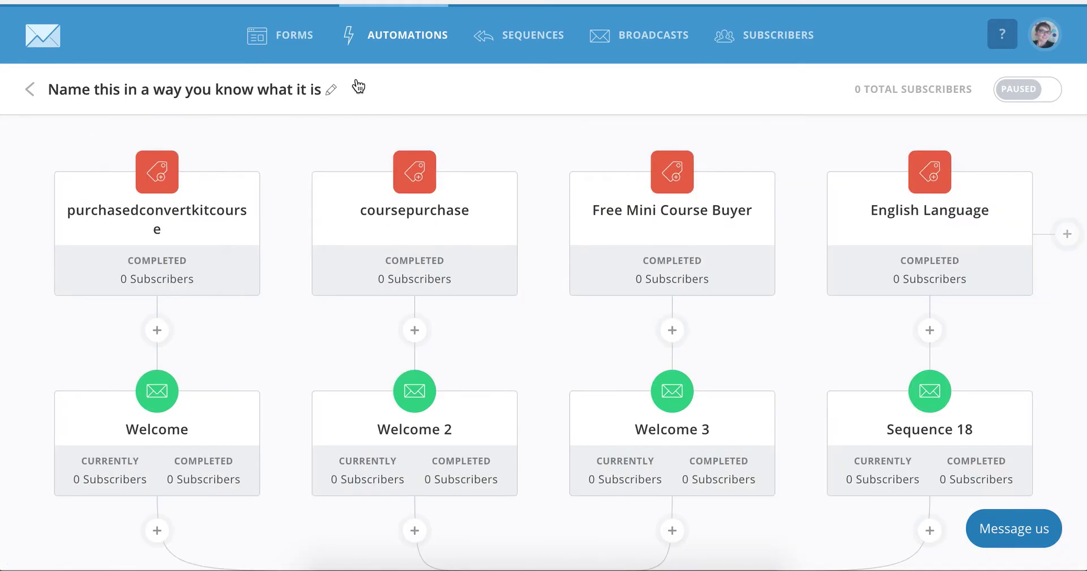
scroll(672, 354, down, 5)
mouse_move(983, 158)
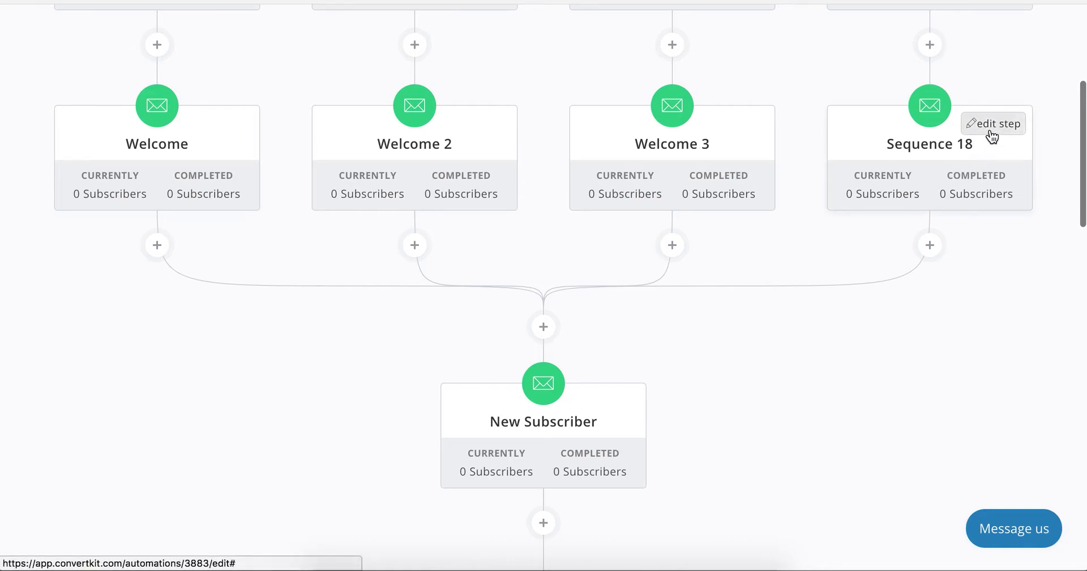
click(990, 130)
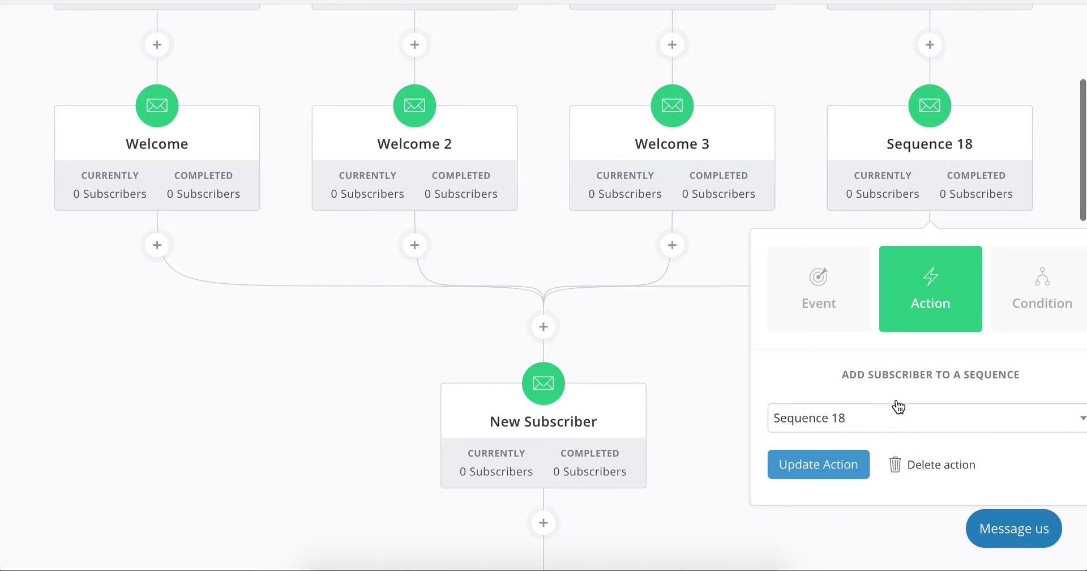
click(987, 124)
click(988, 124)
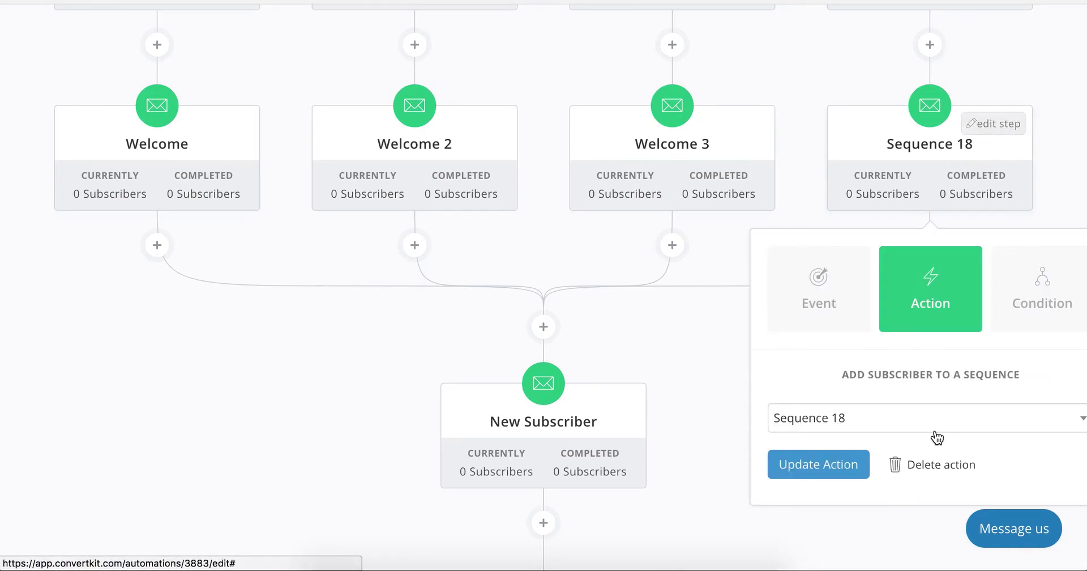
scroll(933, 438, down, 1)
click(837, 356)
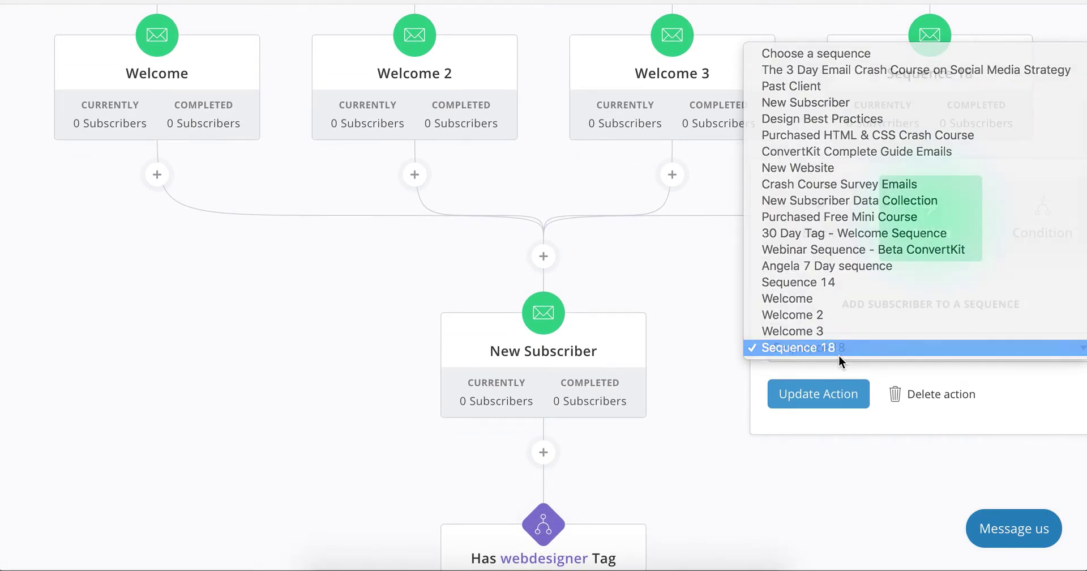
click(827, 439)
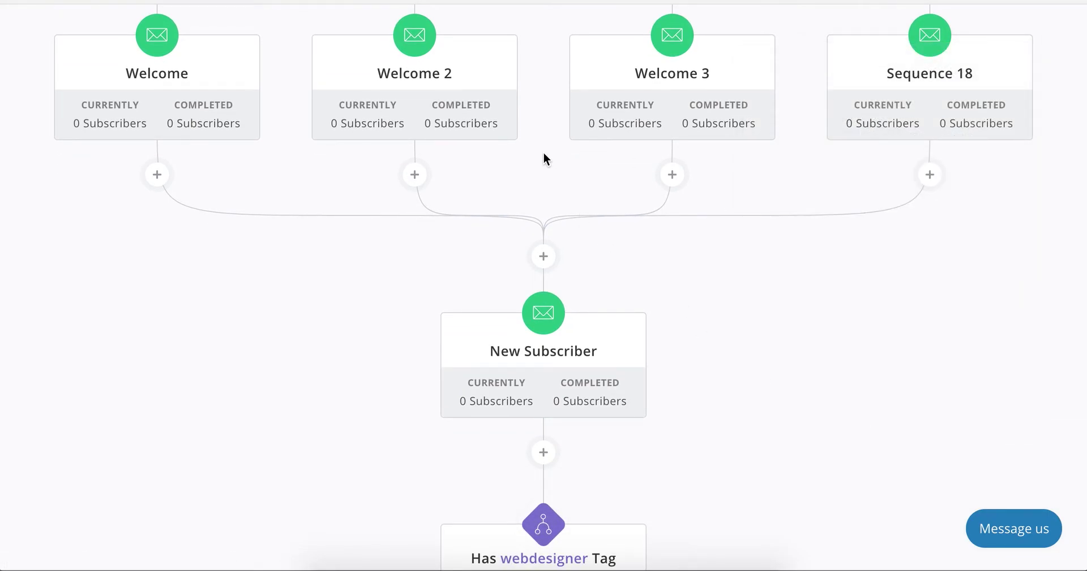
scroll(542, 157, up, 4)
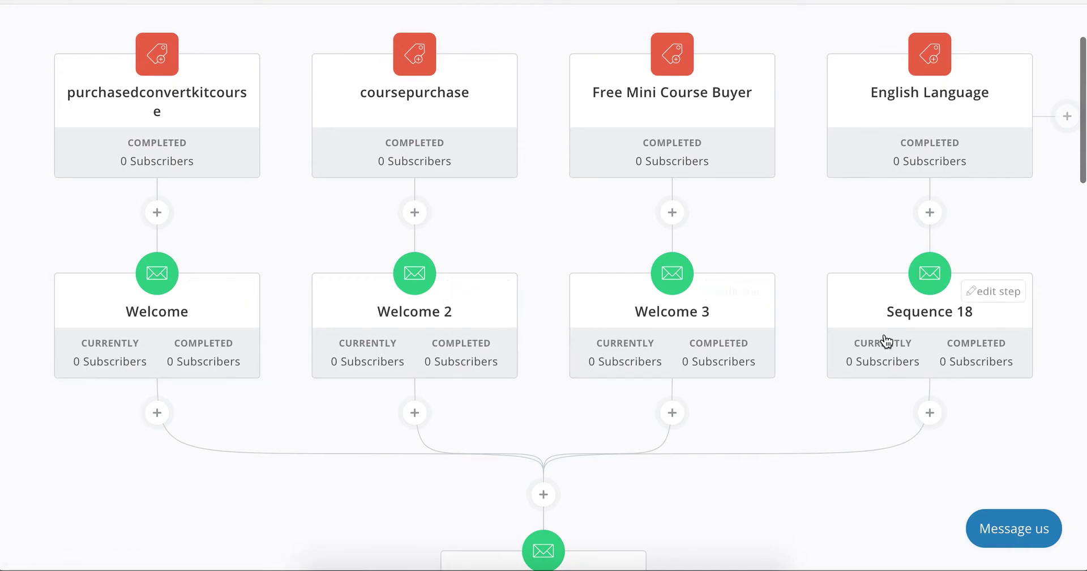
scroll(793, 511, down, 4)
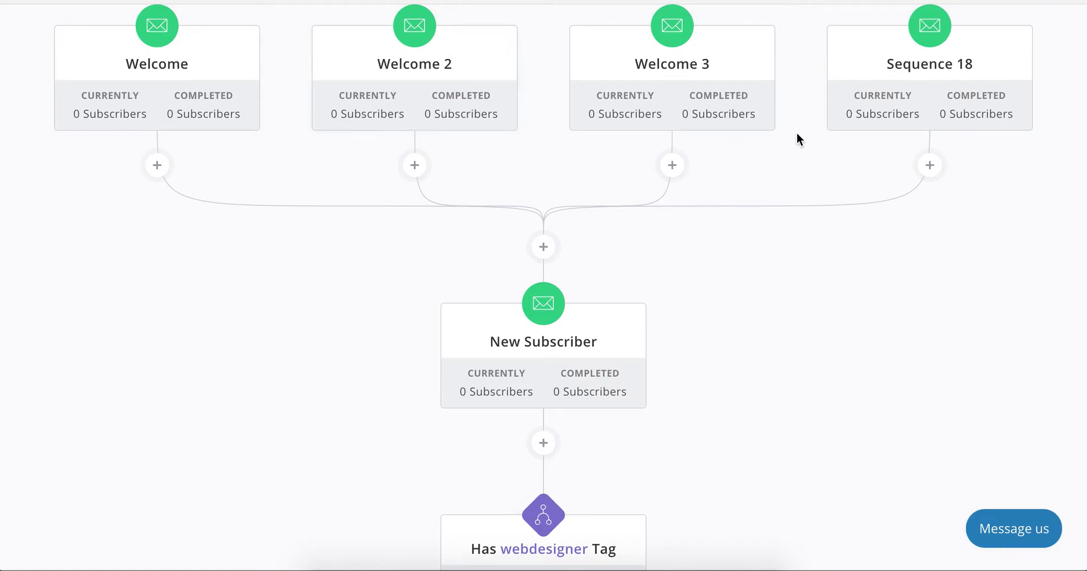
mouse_move(548, 368)
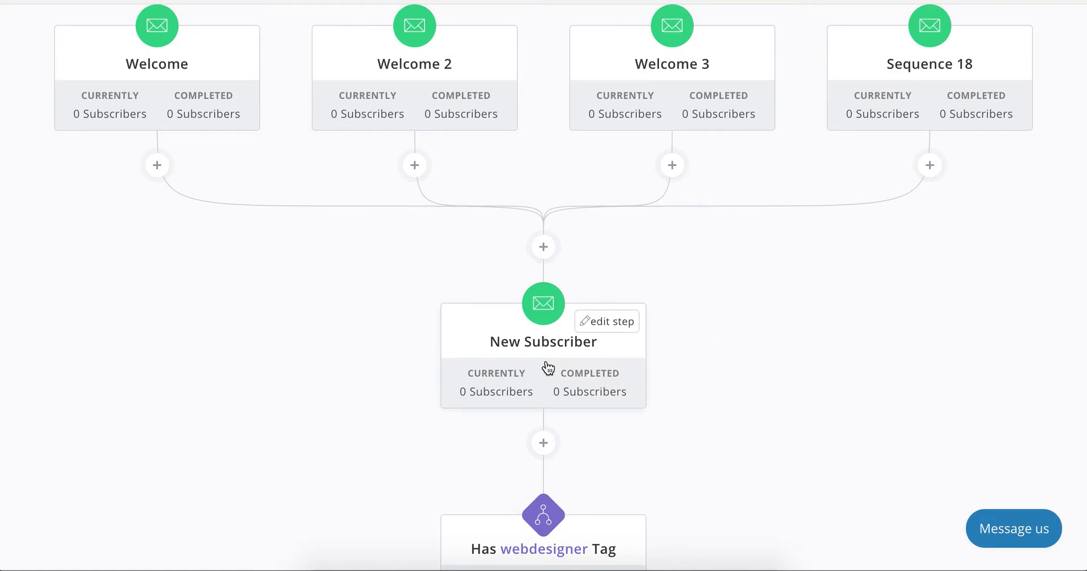
scroll(818, 308, up, 3)
mouse_move(199, 182)
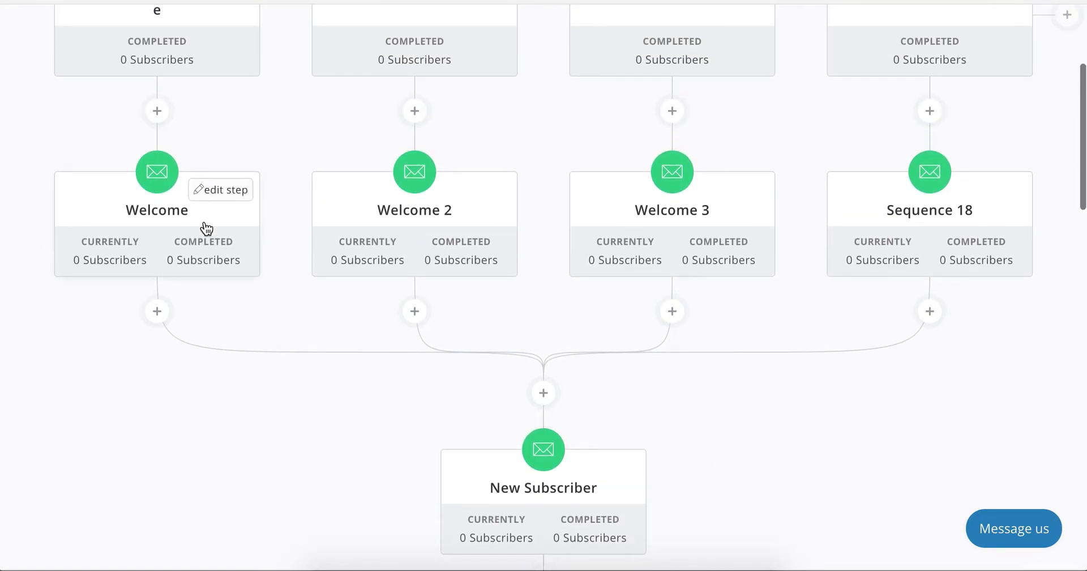
mouse_move(409, 274)
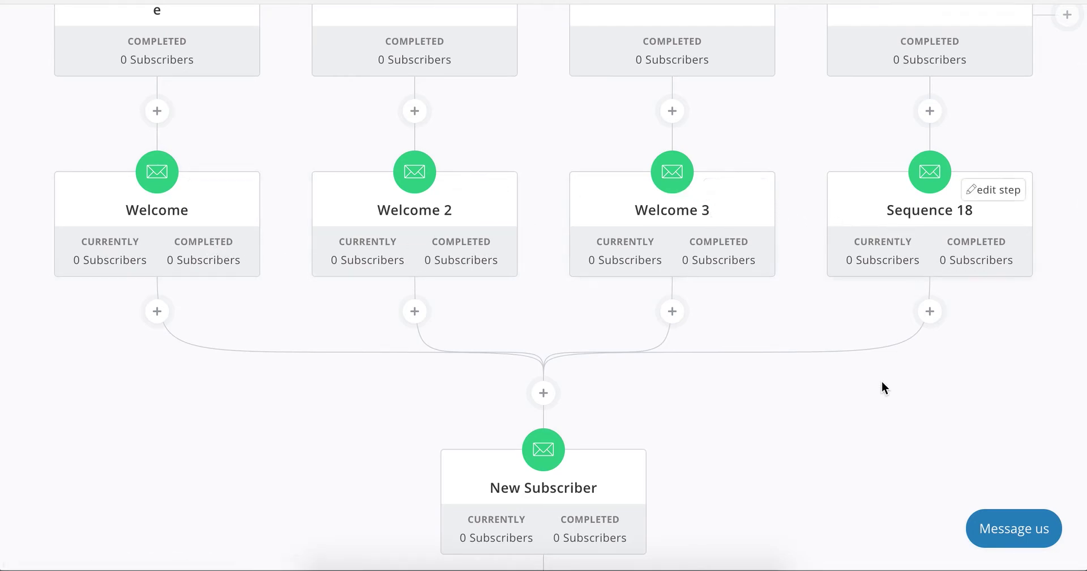
scroll(856, 429, down, 2)
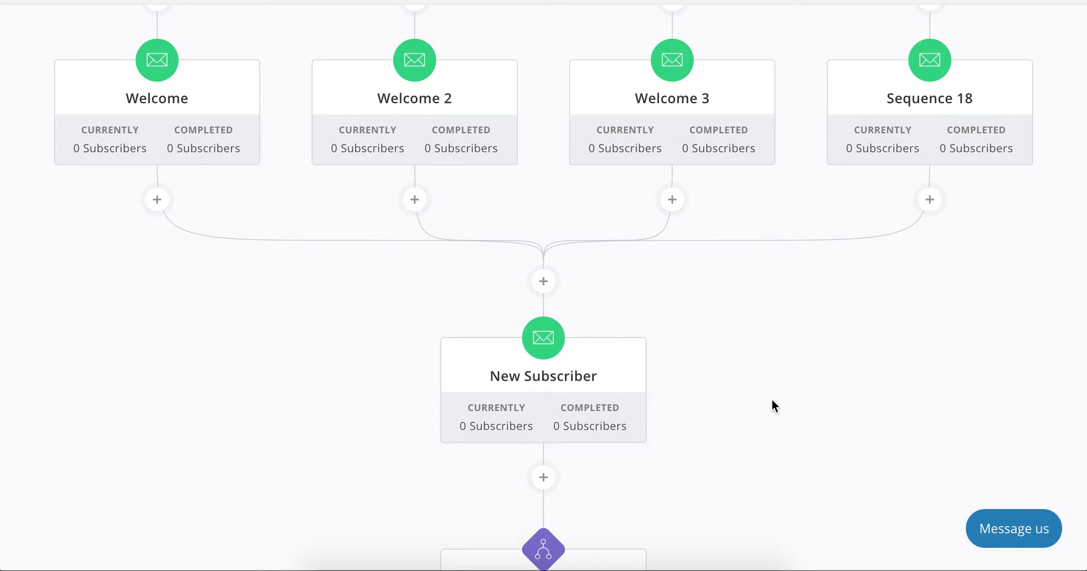
scroll(773, 403, down, 5)
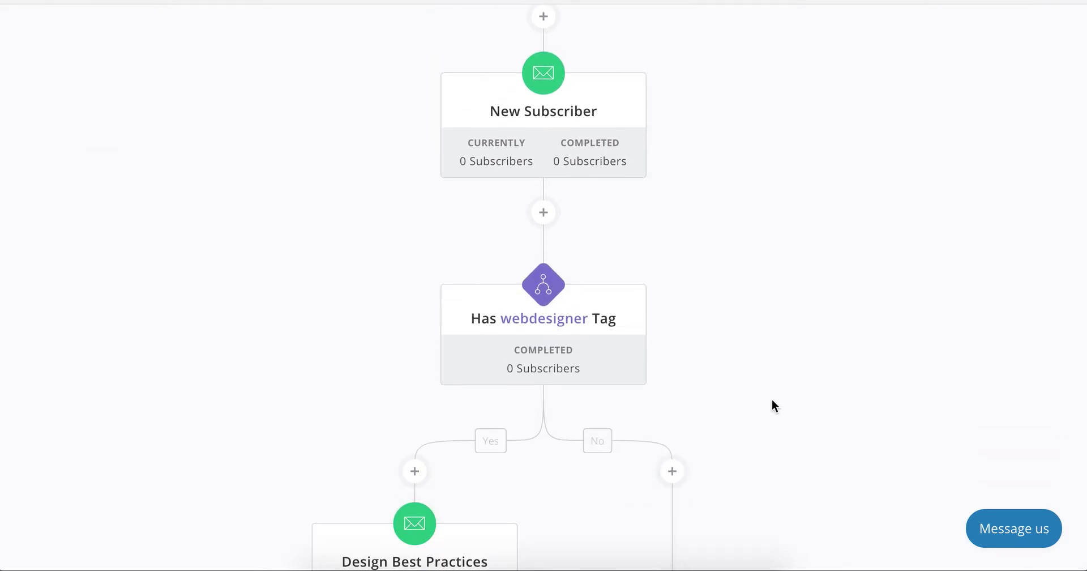
mouse_move(561, 296)
mouse_move(528, 130)
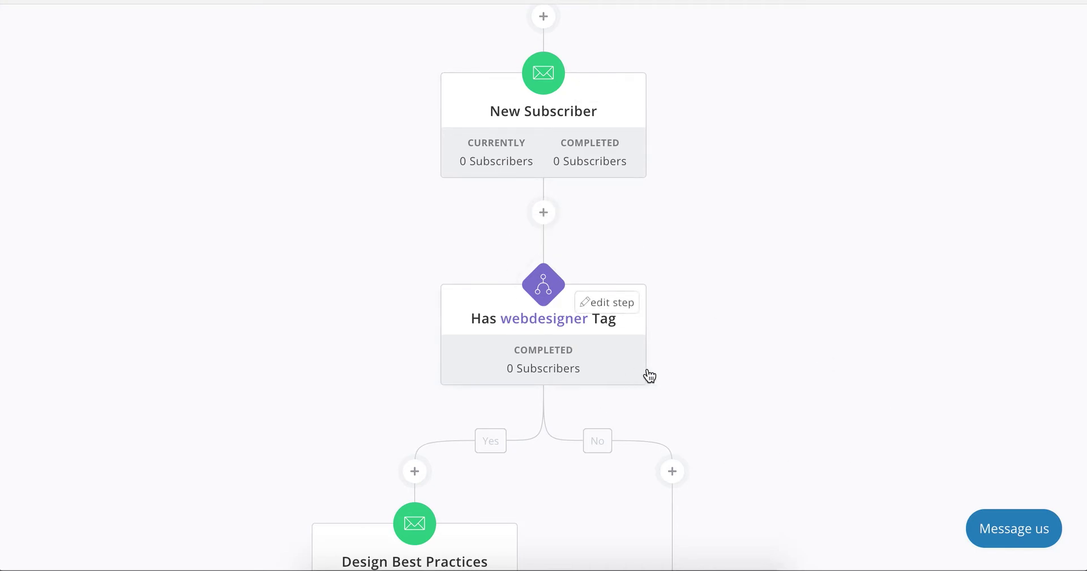
scroll(668, 371, down, 4)
mouse_move(545, 82)
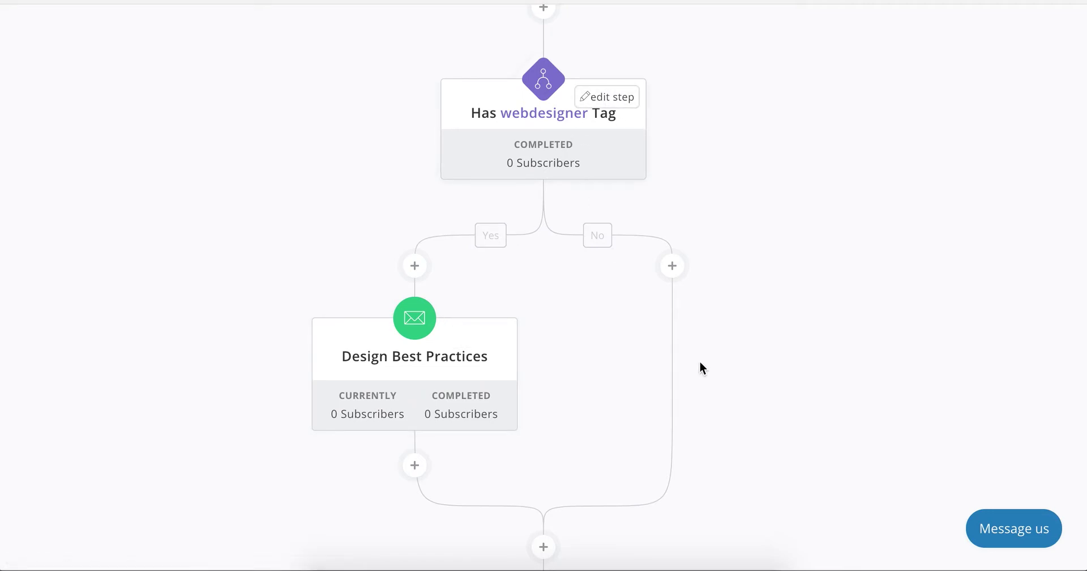
scroll(723, 395, down, 7)
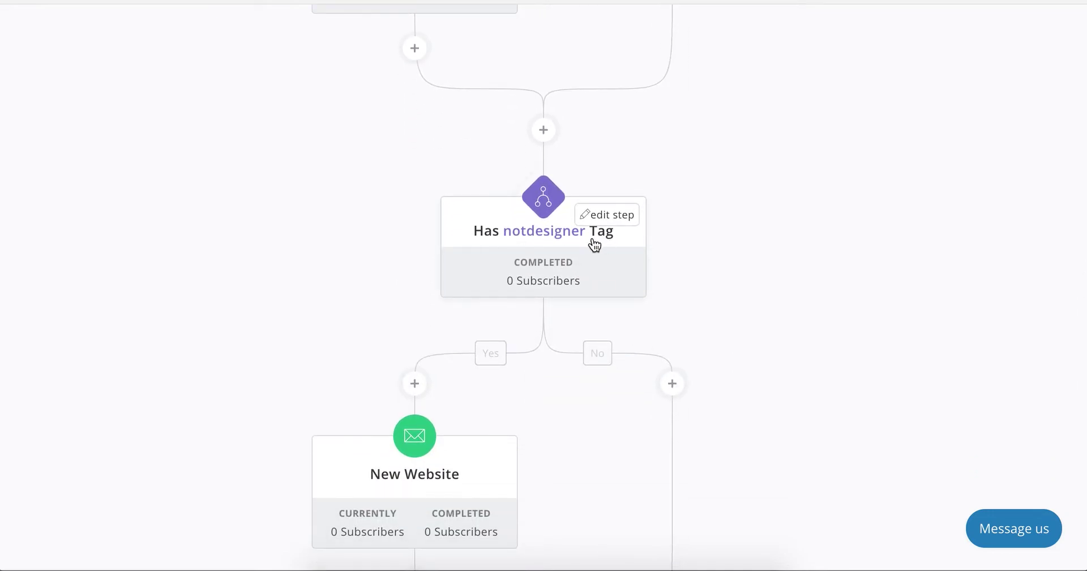
scroll(790, 267, down, 1)
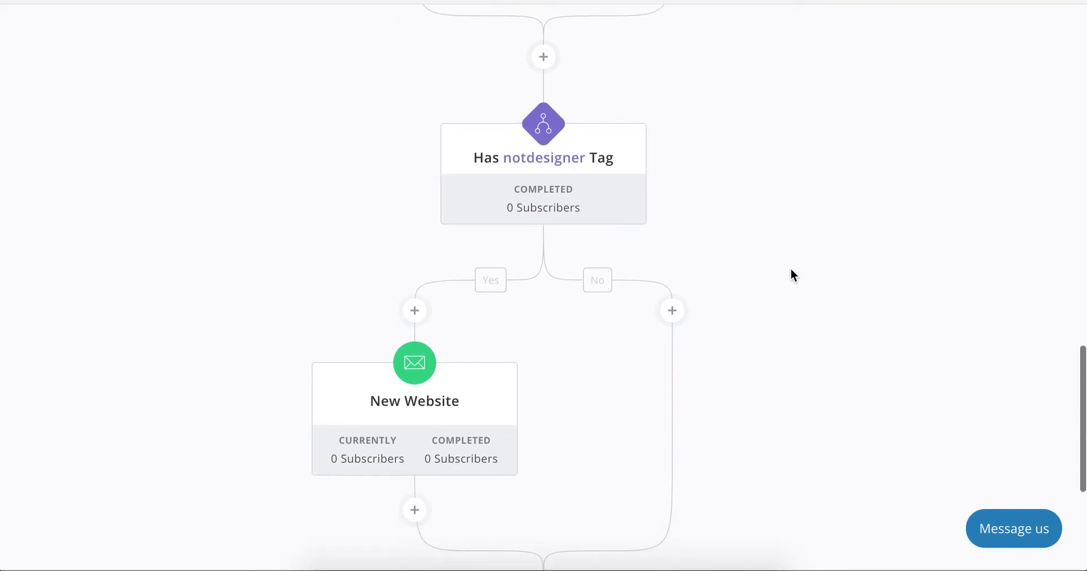
scroll(790, 267, down, 1)
mouse_move(419, 367)
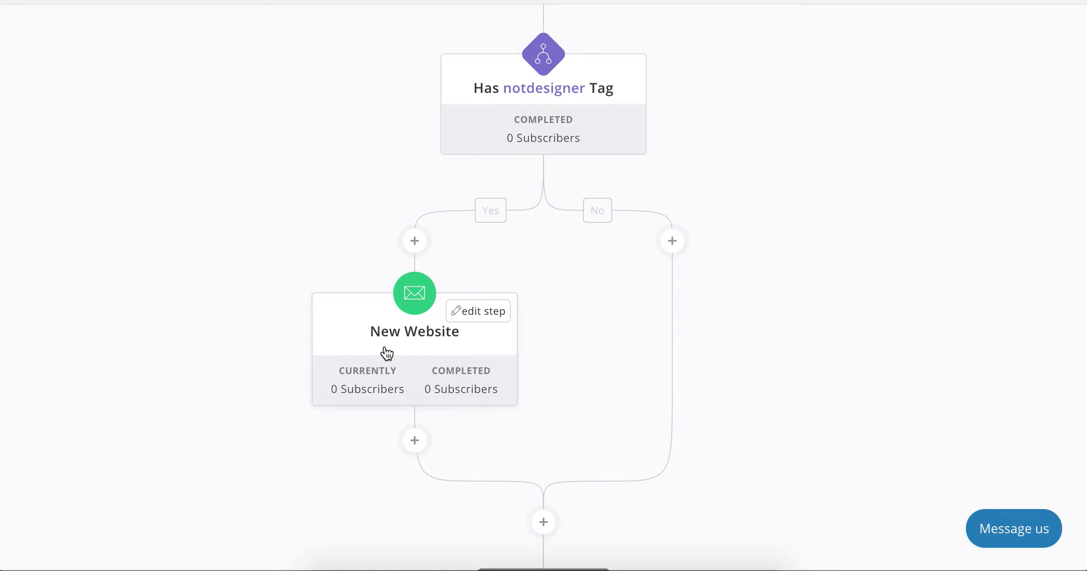
scroll(803, 259, up, 8)
mouse_move(571, 202)
scroll(836, 356, down, 6)
mouse_move(569, 344)
scroll(800, 376, down, 8)
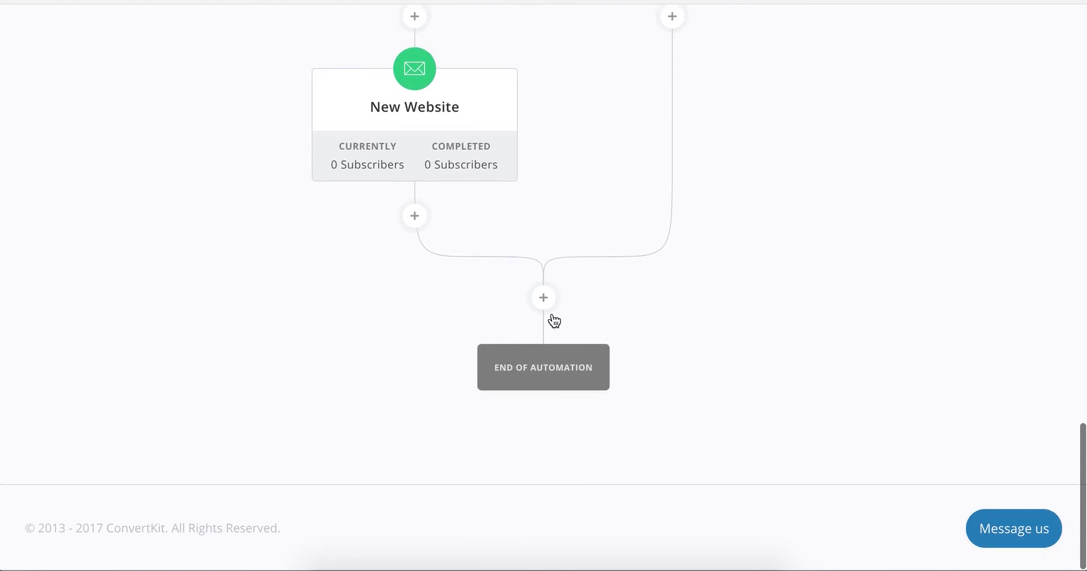
Insert a Has graphicdesigner Tag condition before End of Automation, creating Yes and No branches.
click(547, 305)
scroll(659, 399, down, 3)
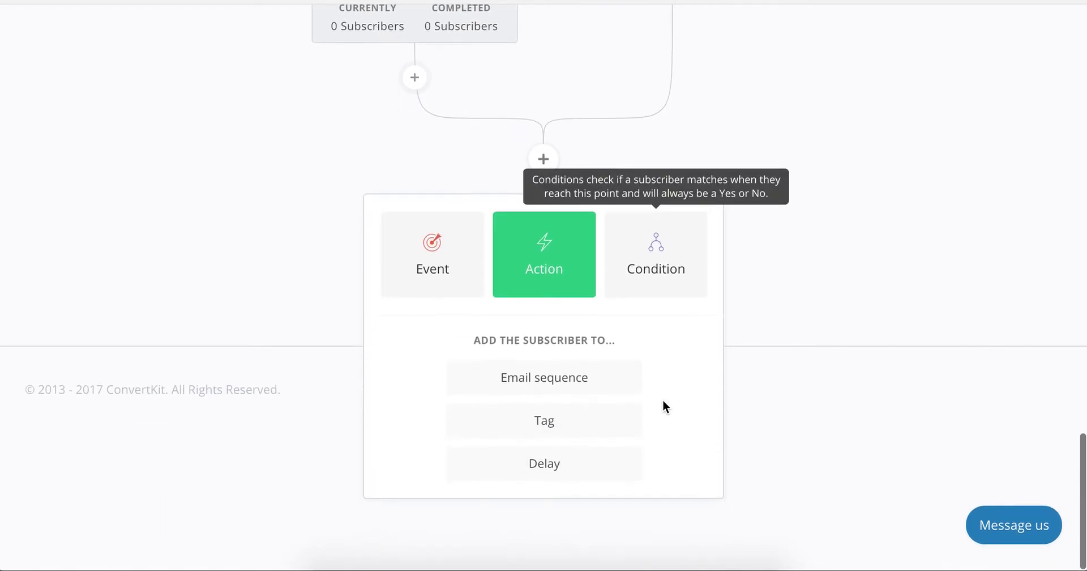
click(655, 269)
click(580, 433)
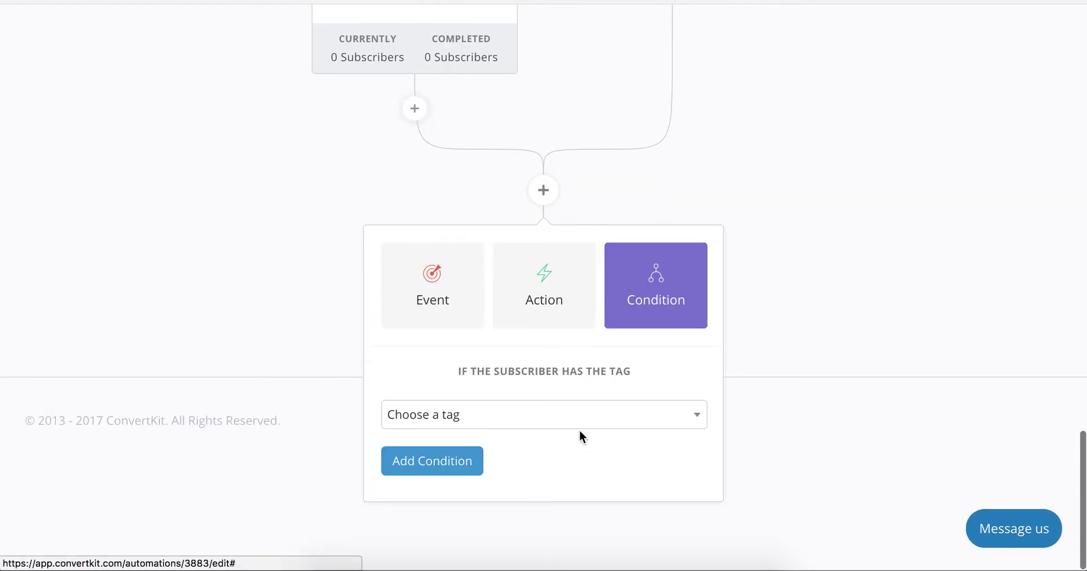
click(563, 419)
scroll(563, 451, down, 3)
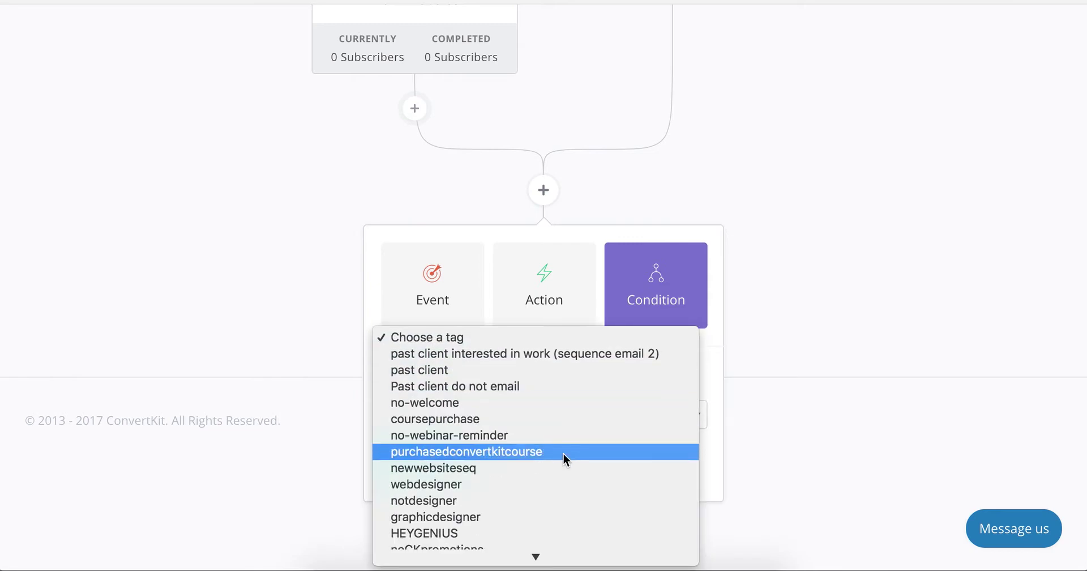
click(478, 515)
click(430, 459)
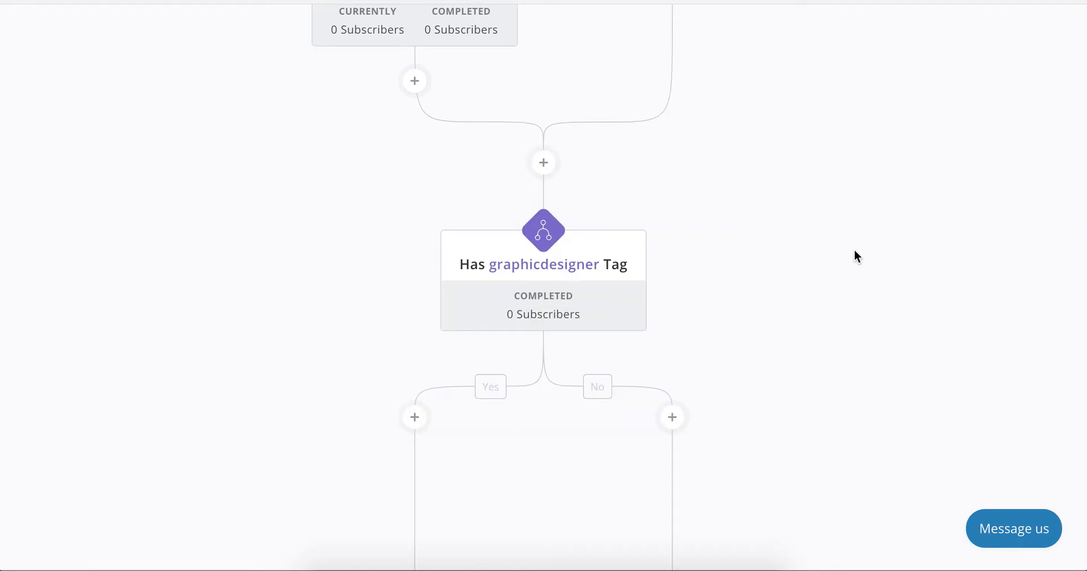
Add a Design Best Practices email sequence action to the graphicdesigner condition's Yes branch.
scroll(854, 250, down, 5)
click(418, 140)
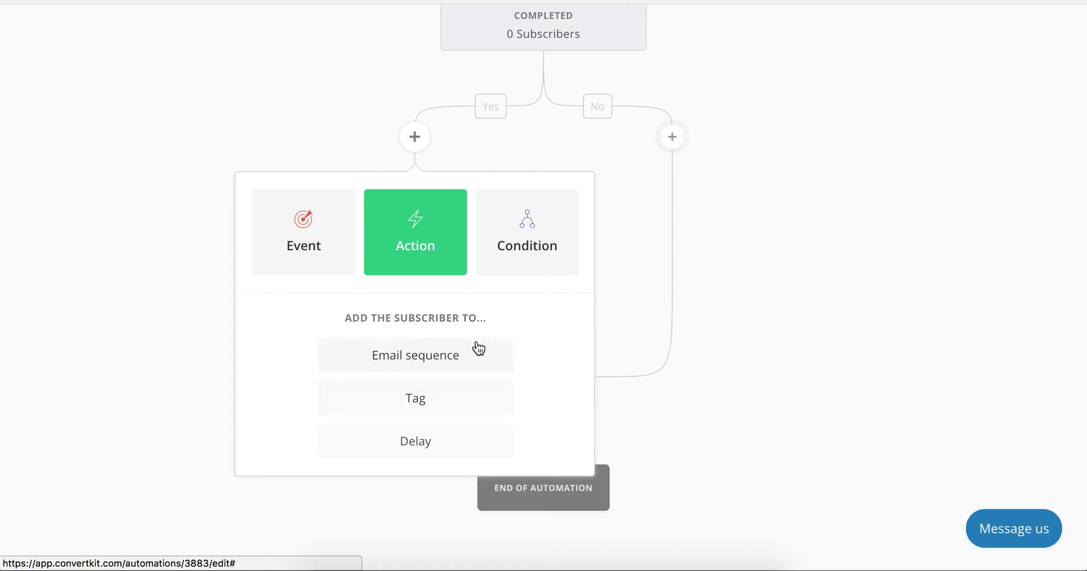
click(425, 364)
click(423, 362)
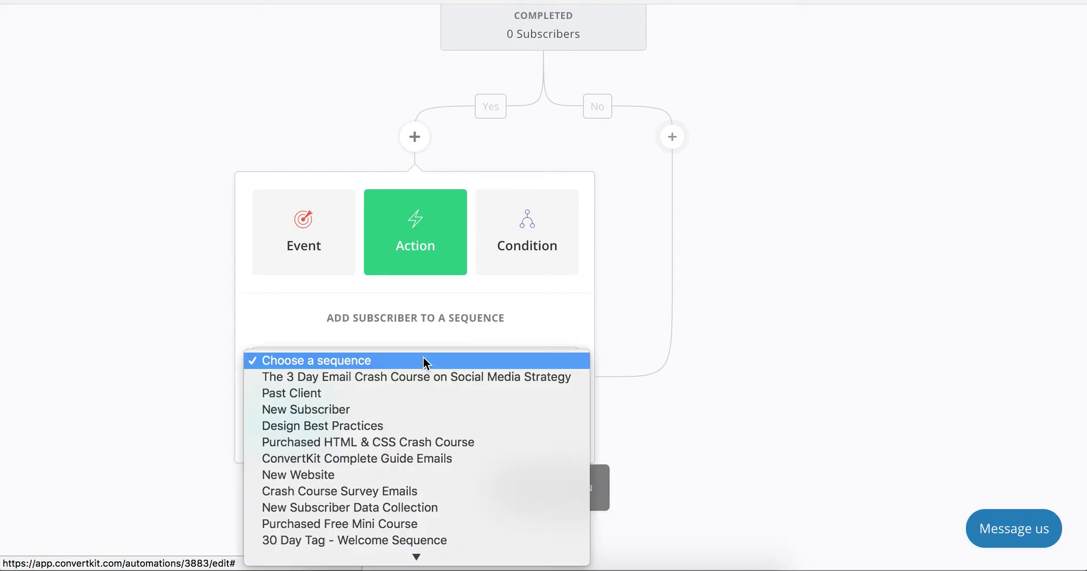
scroll(451, 474, down, 3)
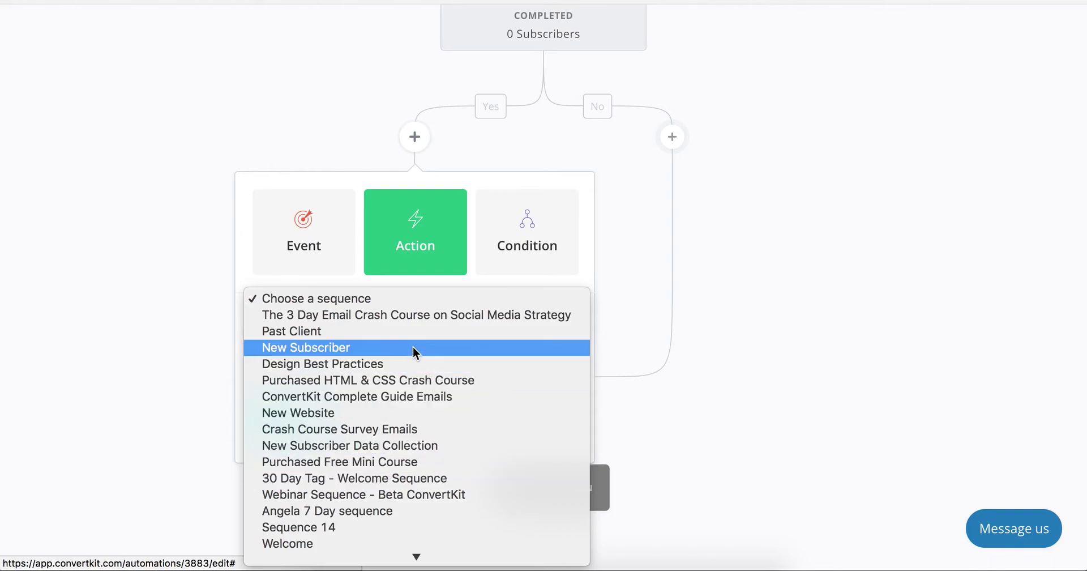
click(409, 365)
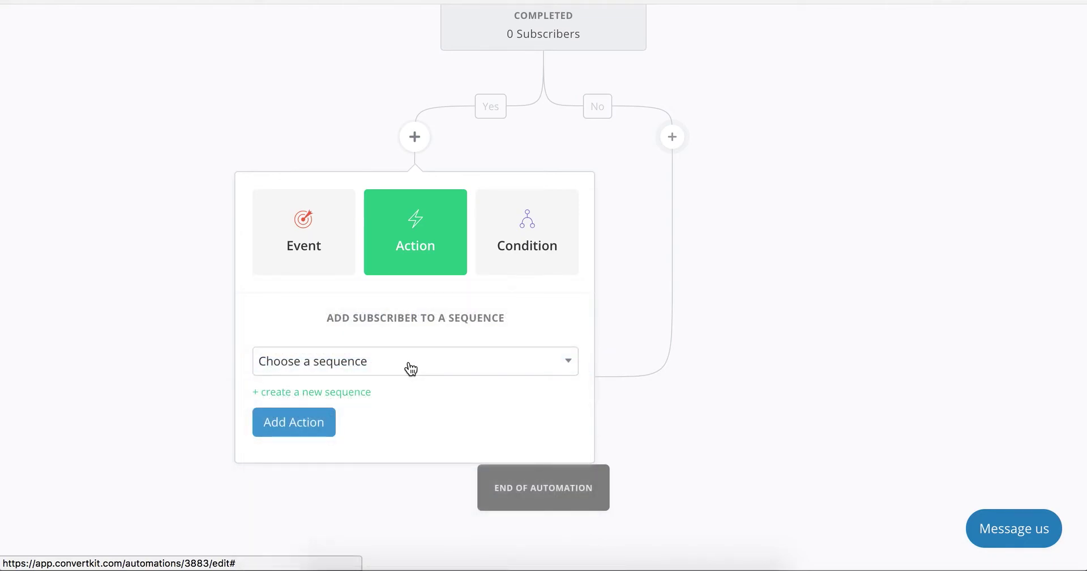
click(290, 428)
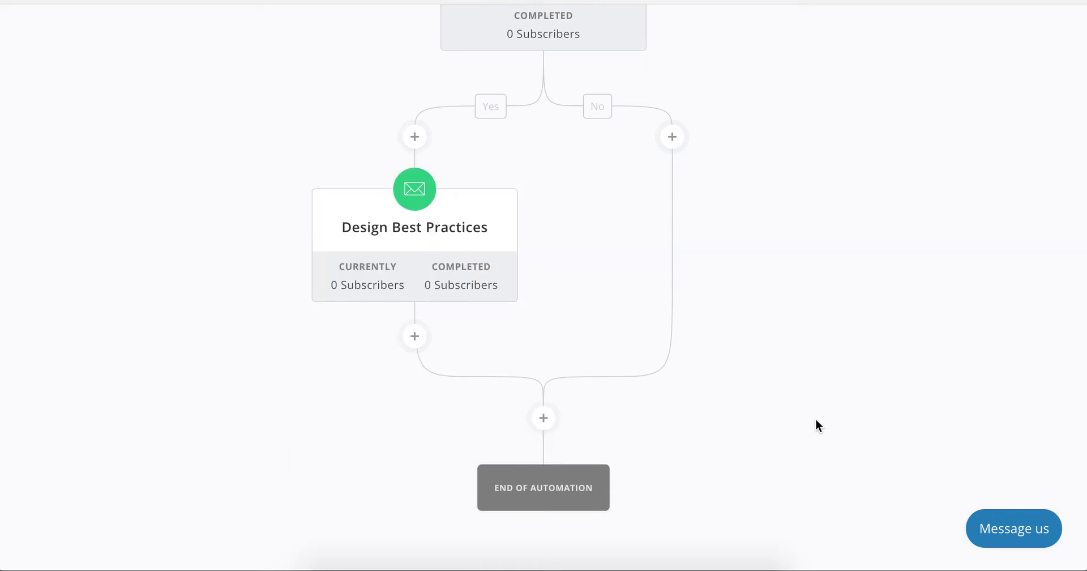
scroll(817, 425, up, 15)
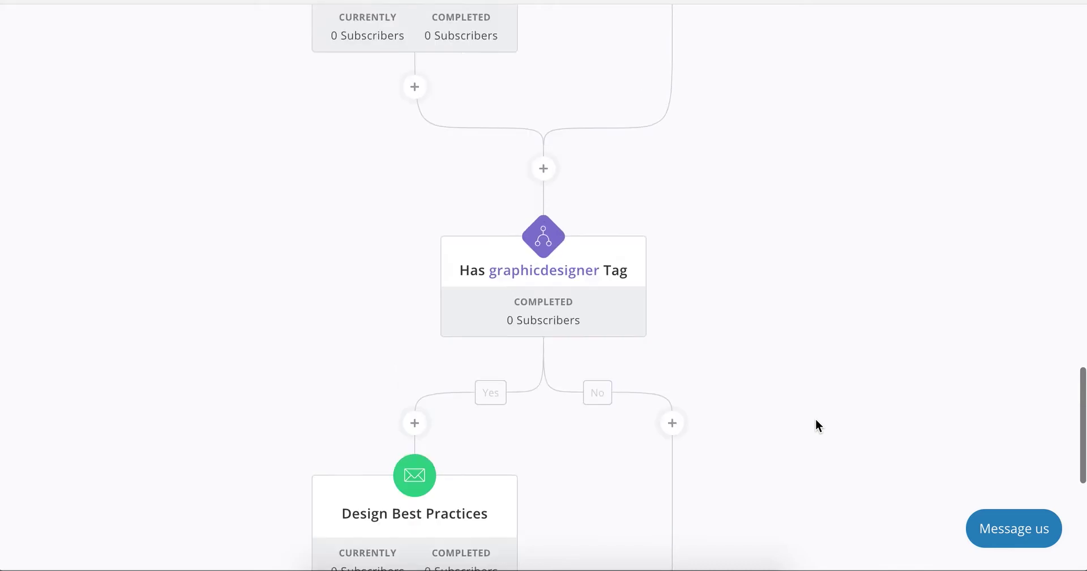
scroll(815, 419, up, 15)
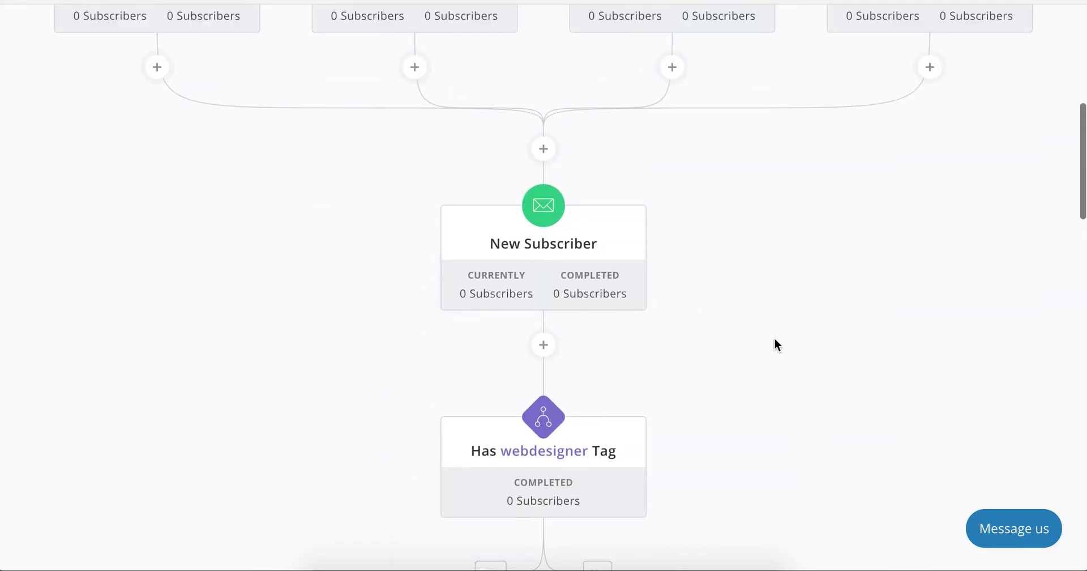
scroll(773, 337, down, 4)
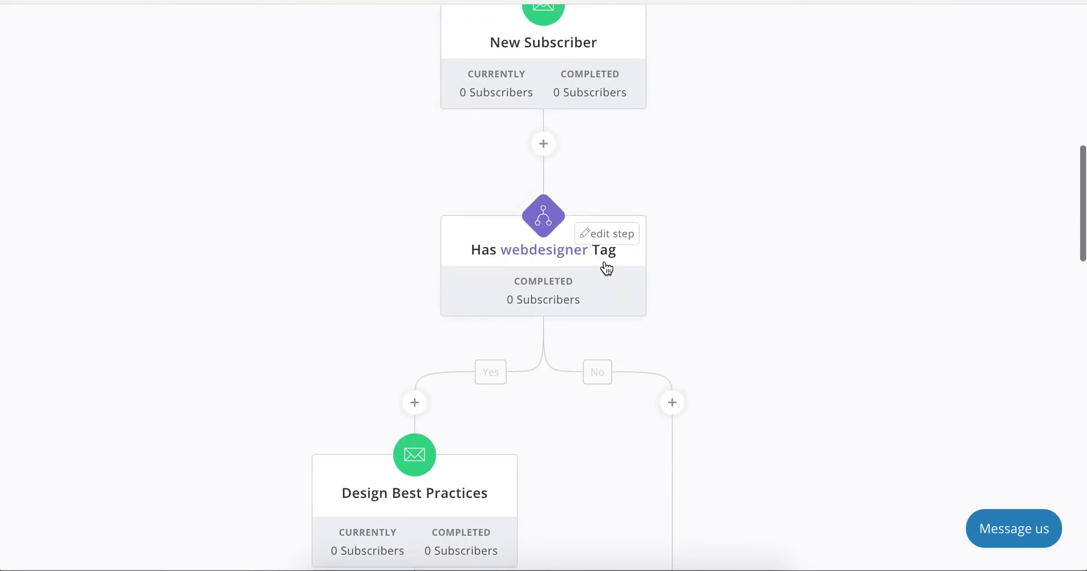
scroll(604, 267, down, 3)
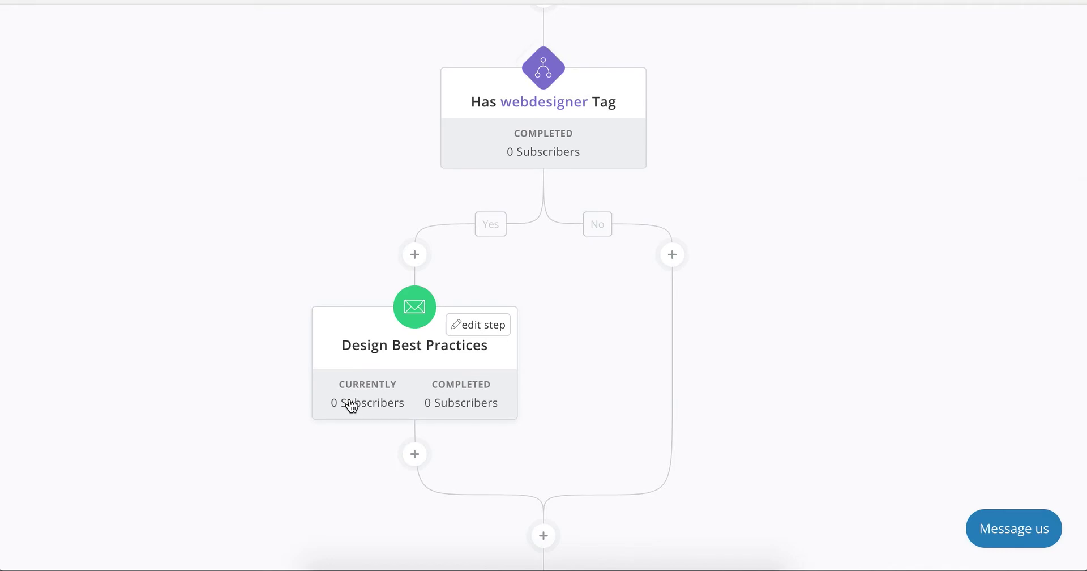
scroll(913, 298, down, 10)
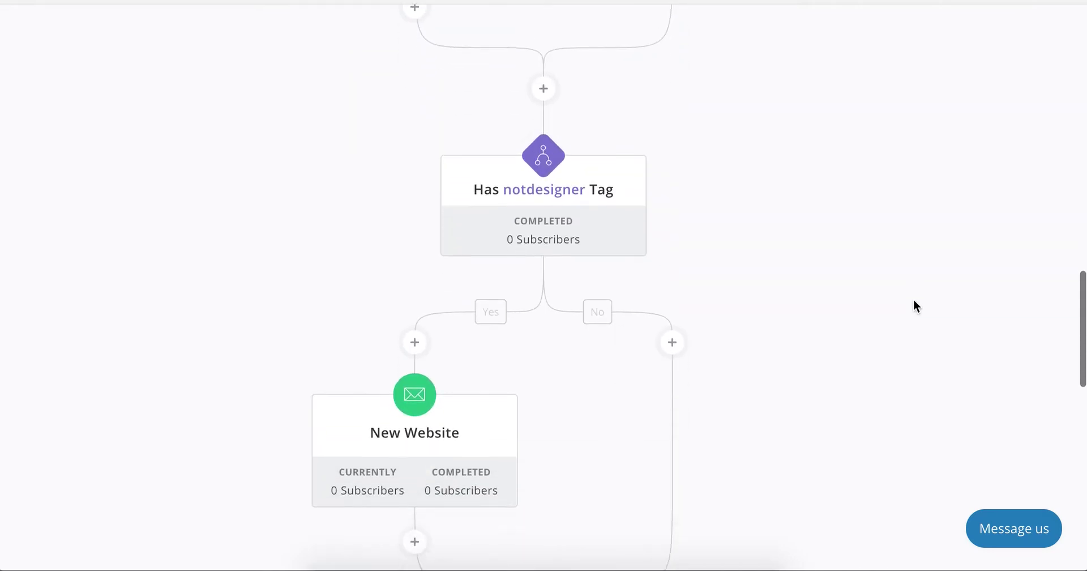
mouse_move(545, 91)
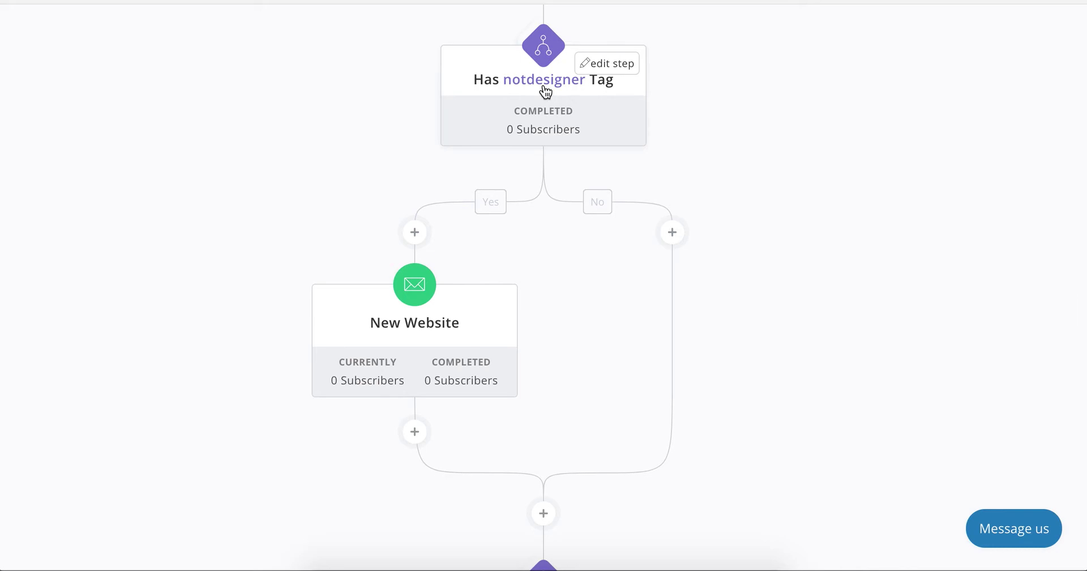
mouse_move(375, 334)
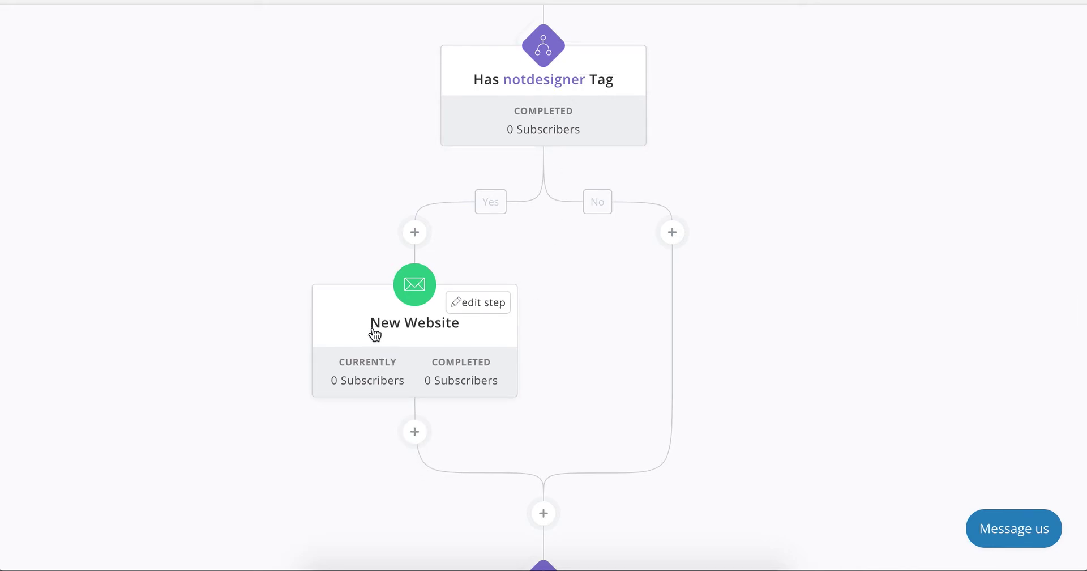
scroll(374, 333, down, 4)
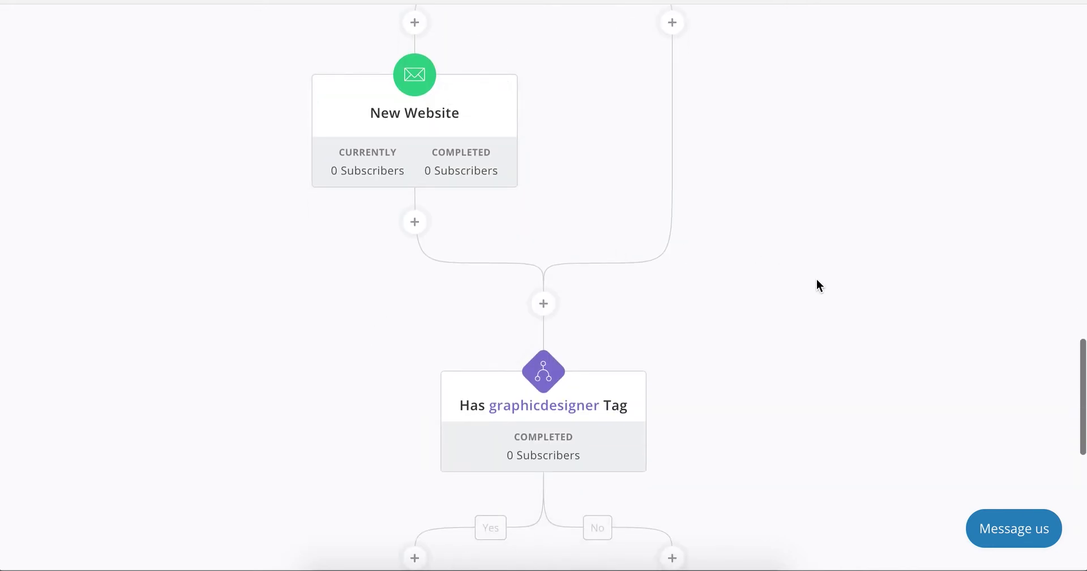
scroll(816, 283, down, 4)
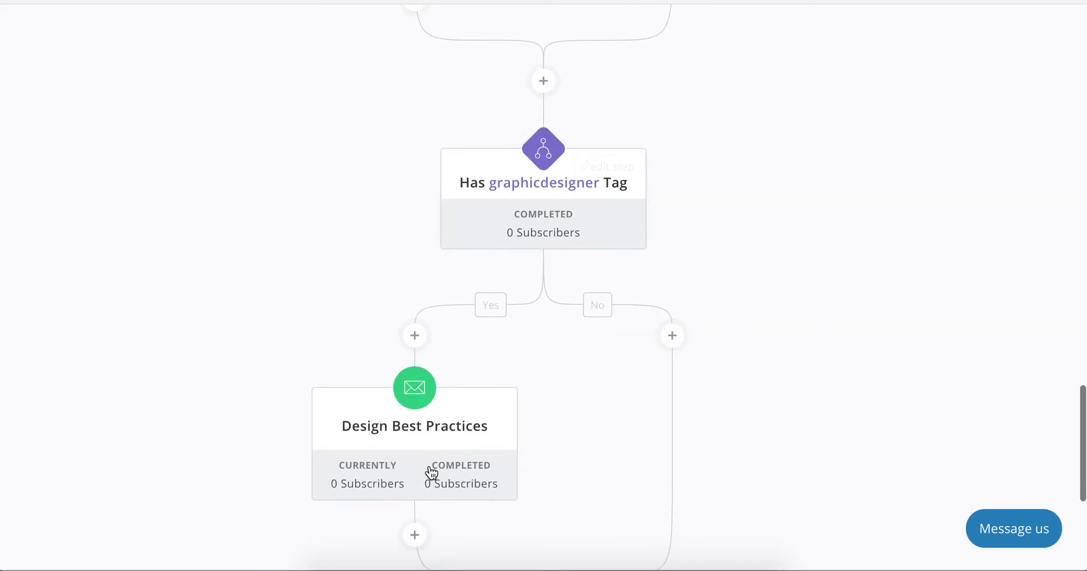
mouse_move(428, 475)
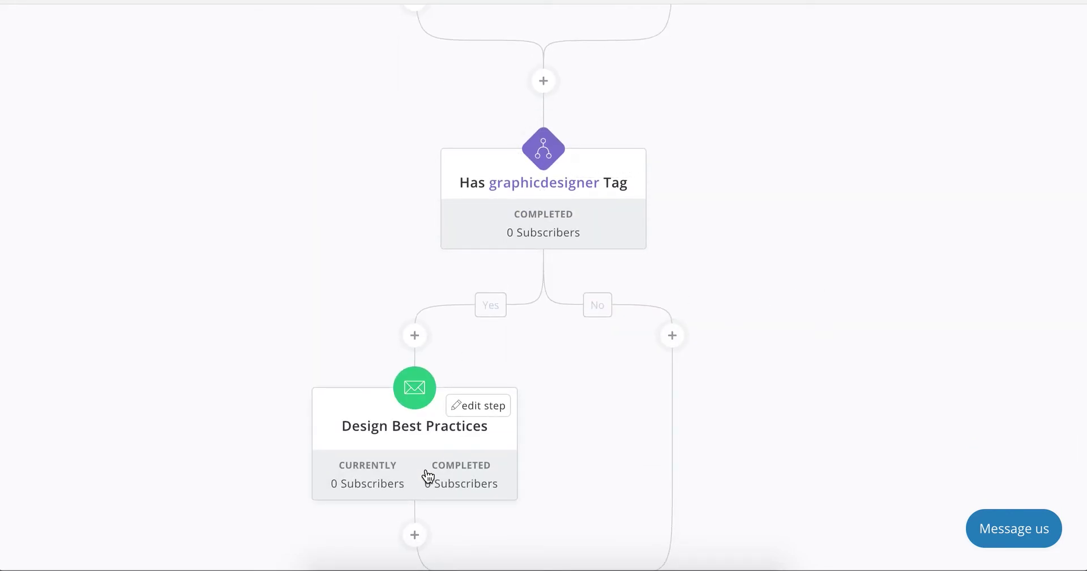
scroll(427, 476, down, 5)
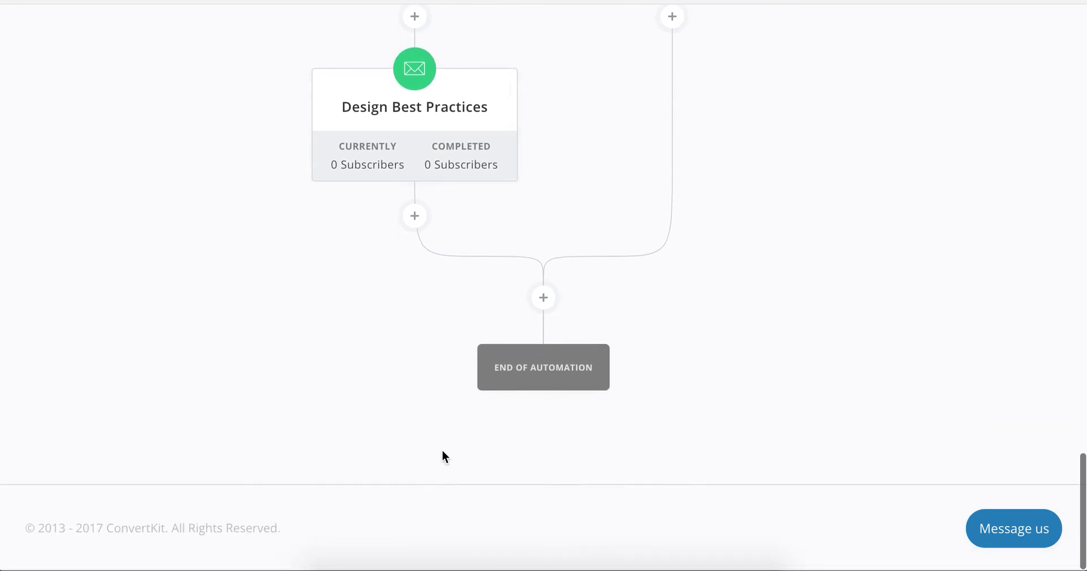
mouse_move(593, 377)
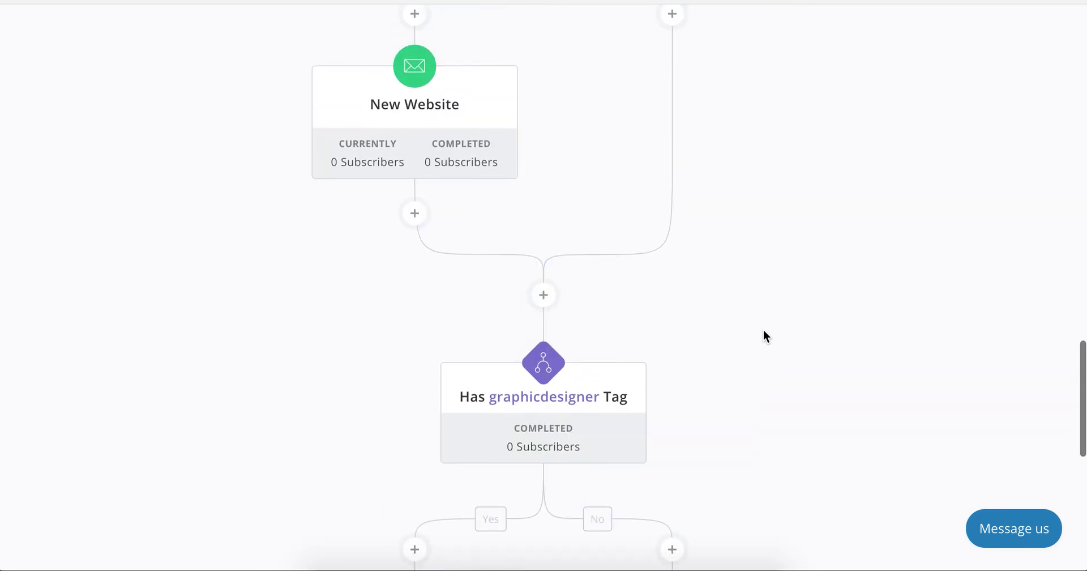
scroll(762, 328, up, 6)
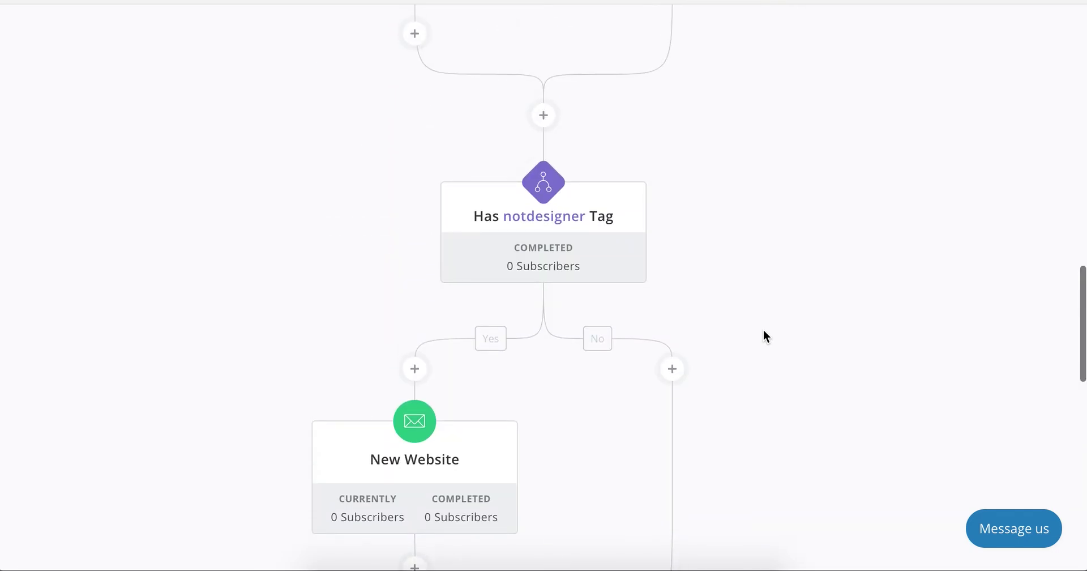
scroll(762, 335, down, 1)
click(672, 310)
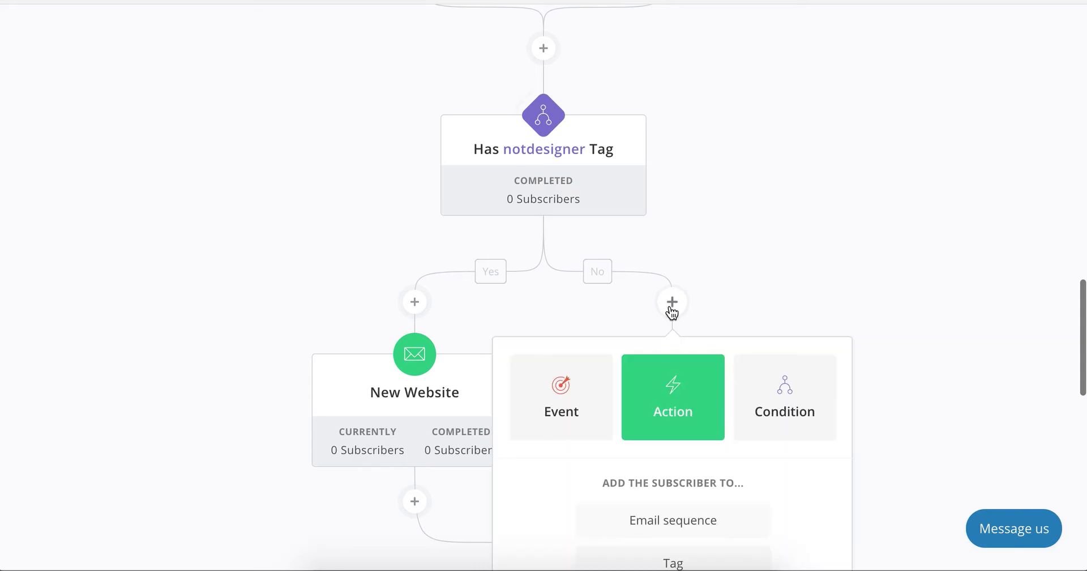
click(798, 256)
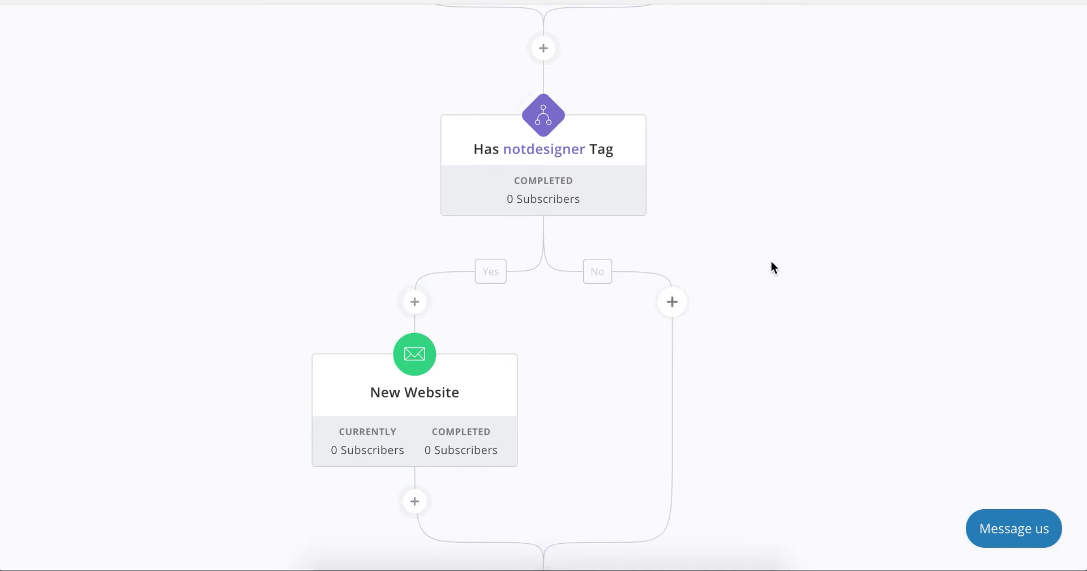
scroll(767, 263, up, 3)
scroll(767, 263, down, 15)
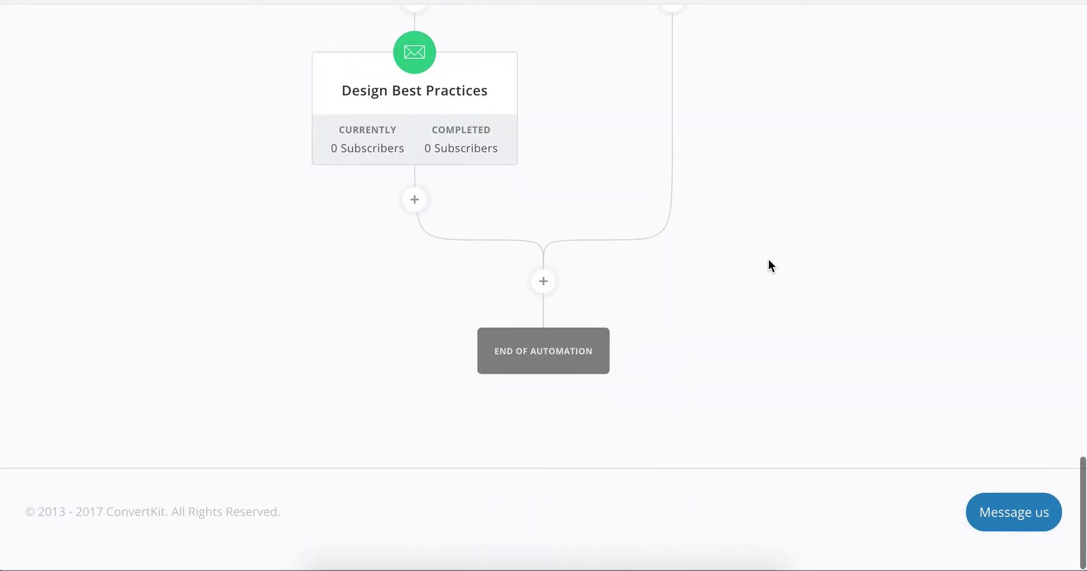
scroll(769, 260, up, 20)
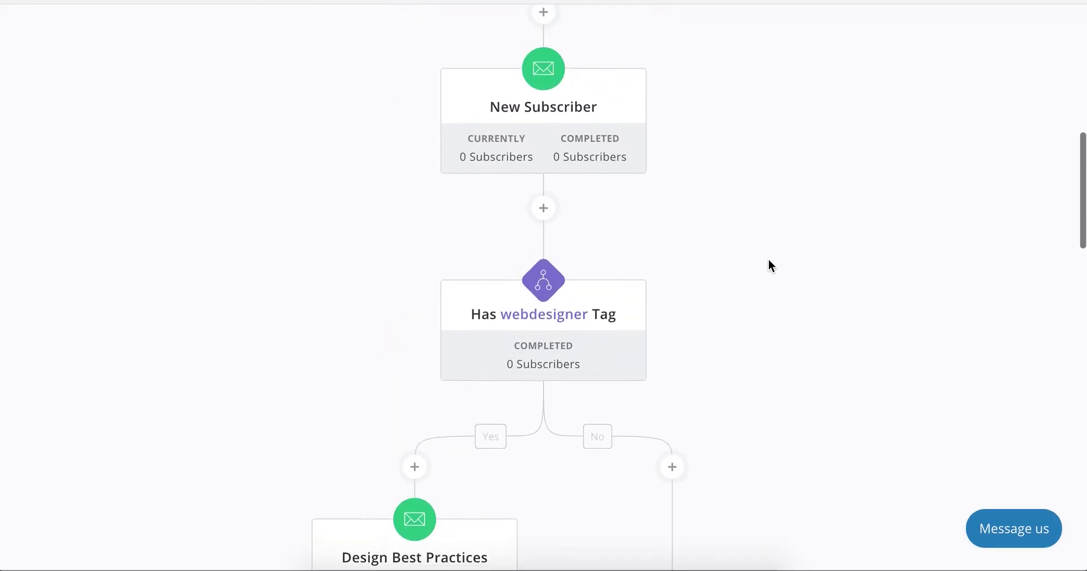
scroll(769, 260, up, 5)
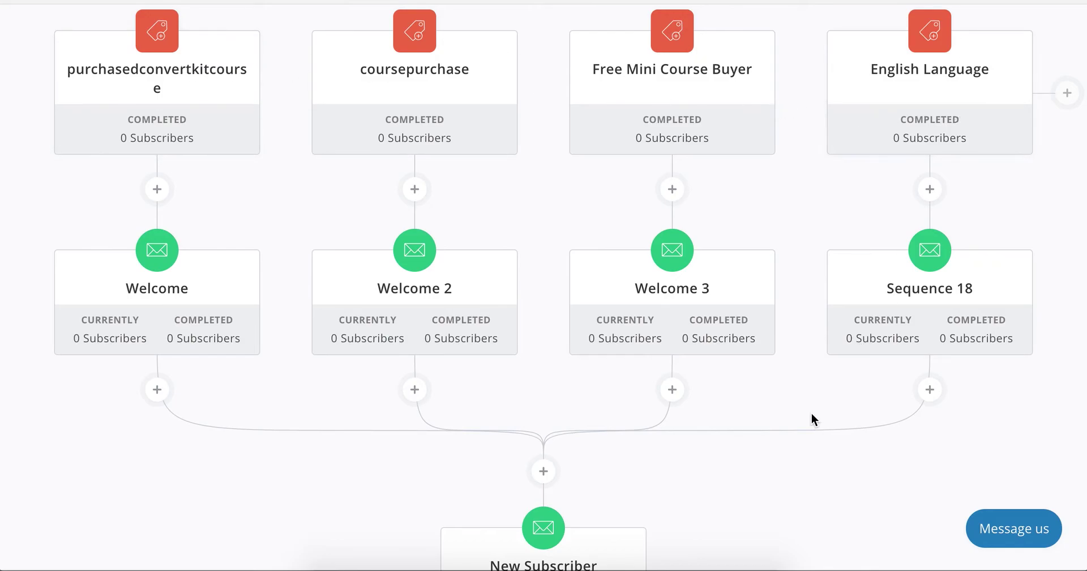
scroll(811, 414, down, 5)
scroll(812, 413, down, 2)
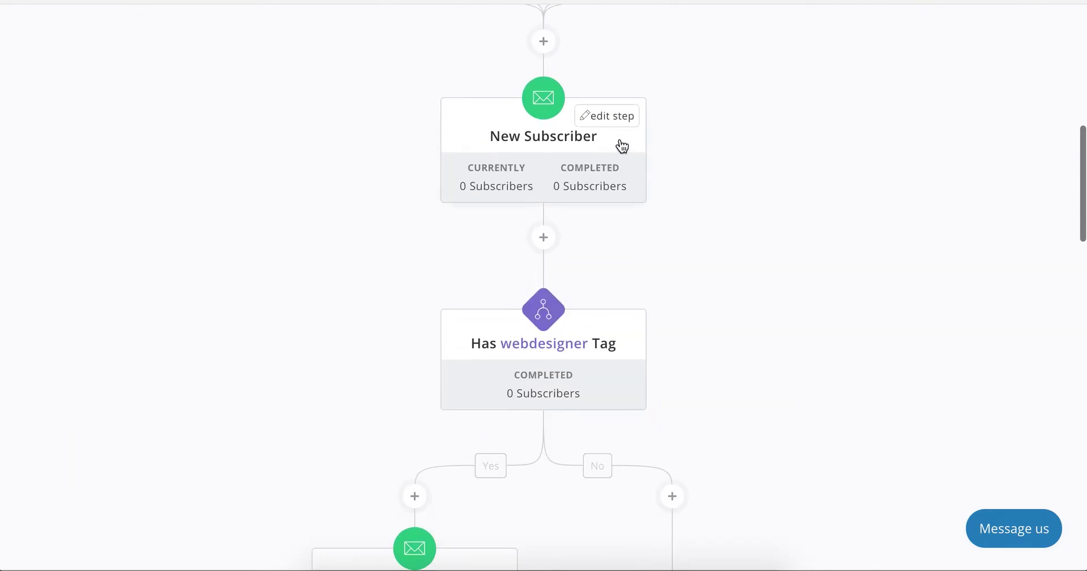
scroll(879, 343, down, 10)
scroll(879, 345, down, 4)
scroll(880, 342, down, 8)
scroll(882, 342, down, 4)
scroll(882, 341, up, 2)
scroll(882, 341, up, 1)
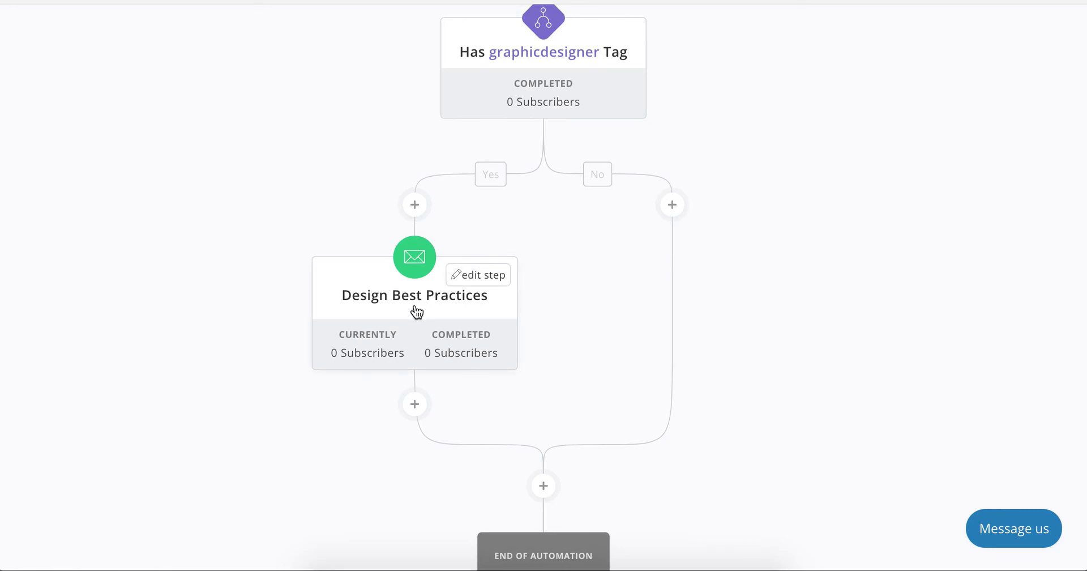
scroll(417, 311, up, 1)
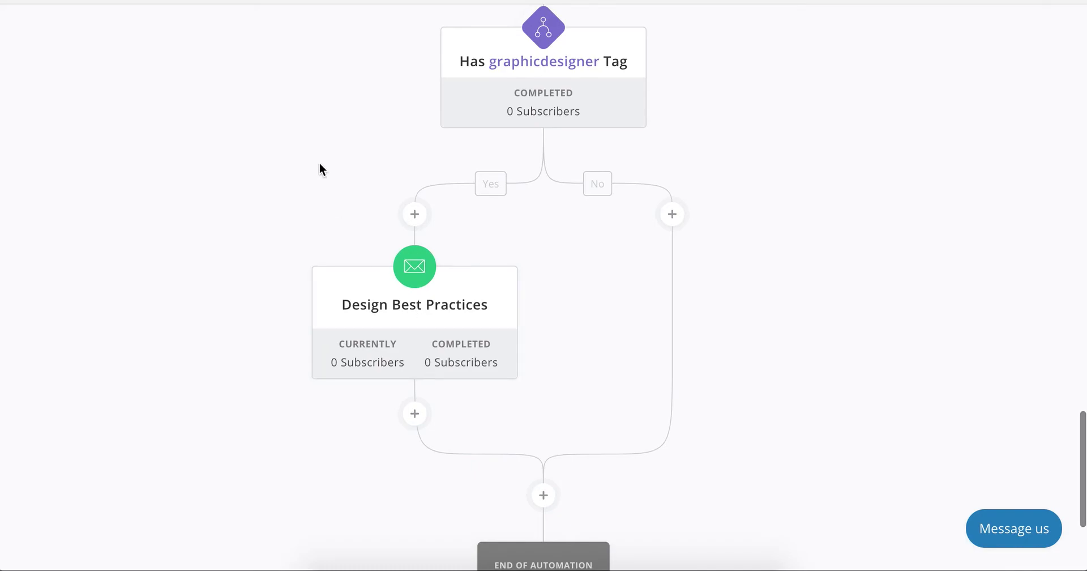
Go back to Automation Rules and scroll through the enabled rules' triggers and actions.
scroll(320, 168, up, 2)
scroll(319, 164, up, 10)
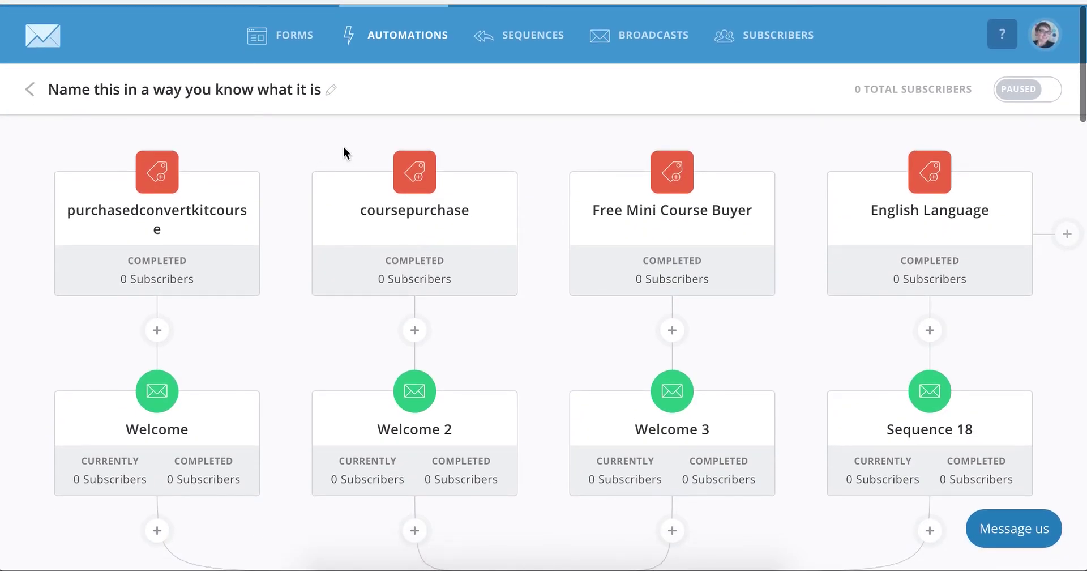
mouse_move(766, 236)
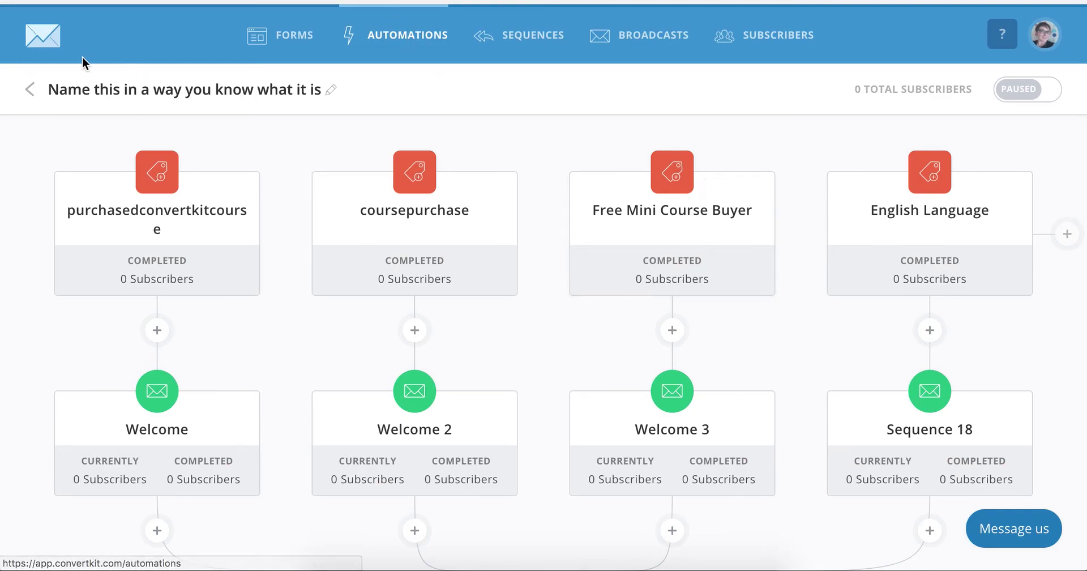
click(30, 92)
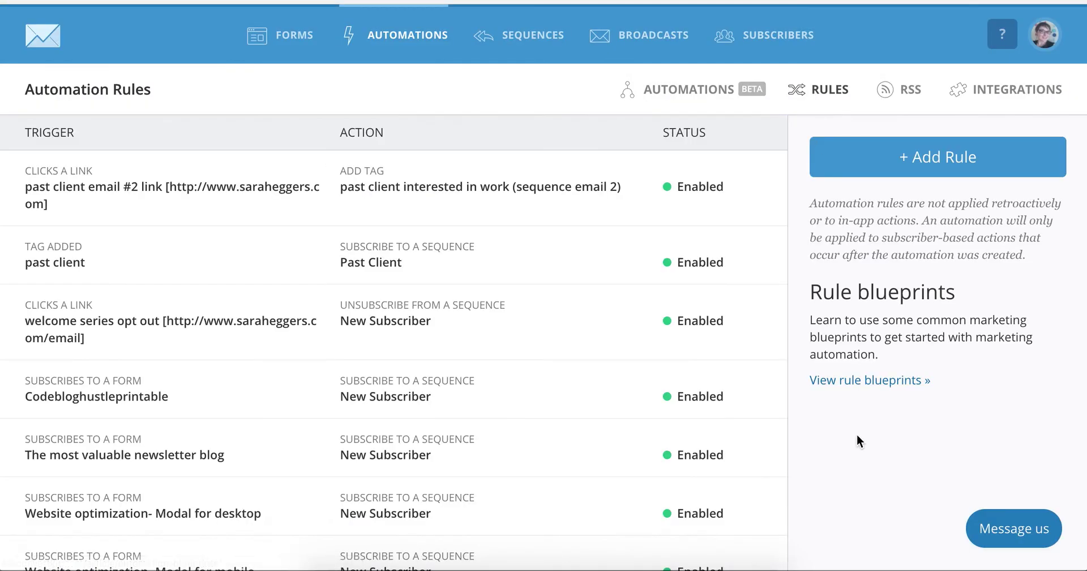
scroll(857, 439, down, 15)
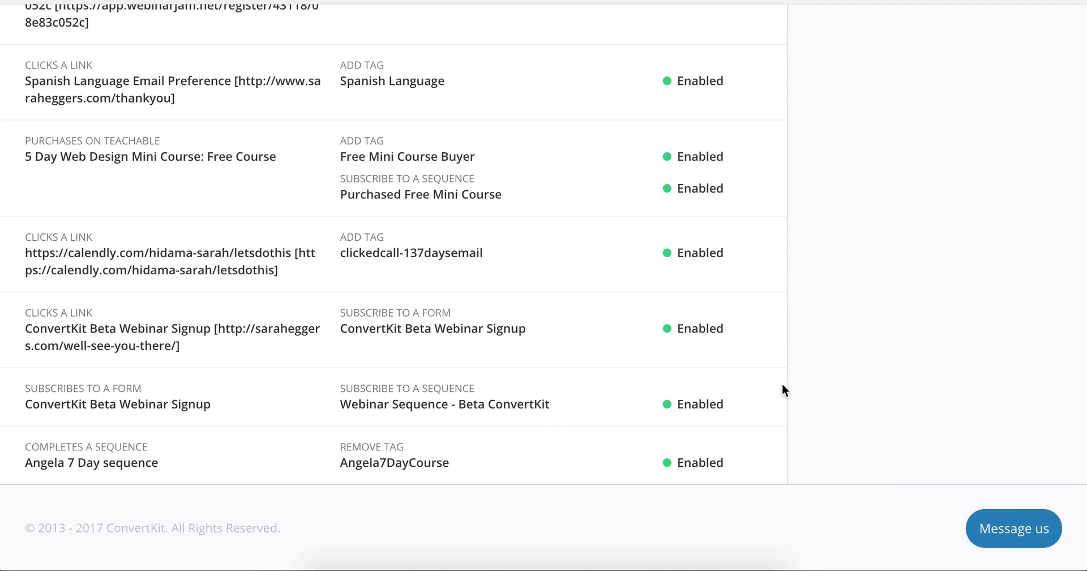
scroll(587, 346, up, 10)
scroll(590, 374, up, 10)
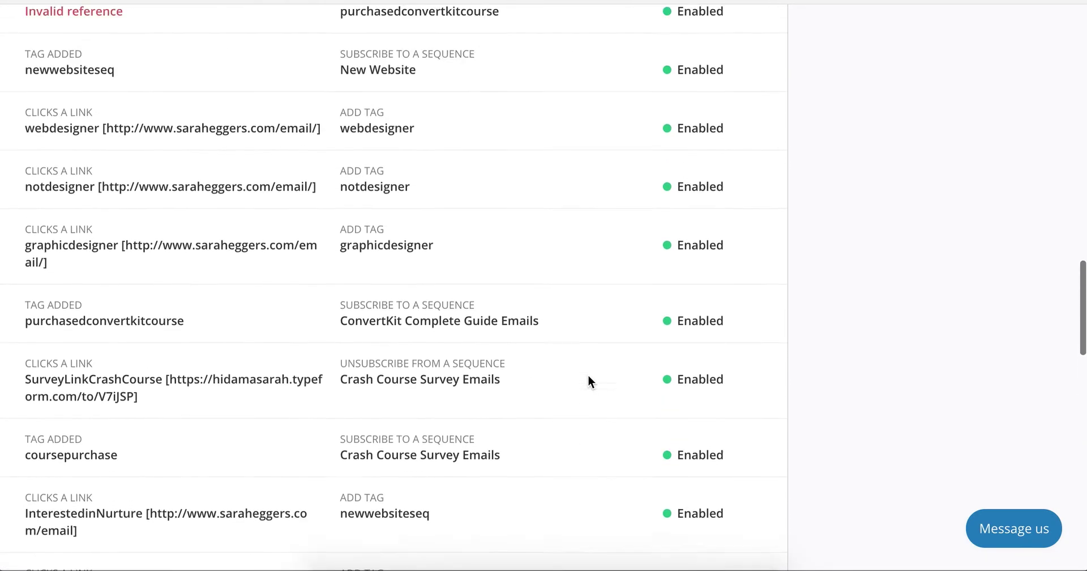
scroll(588, 378, up, 10)
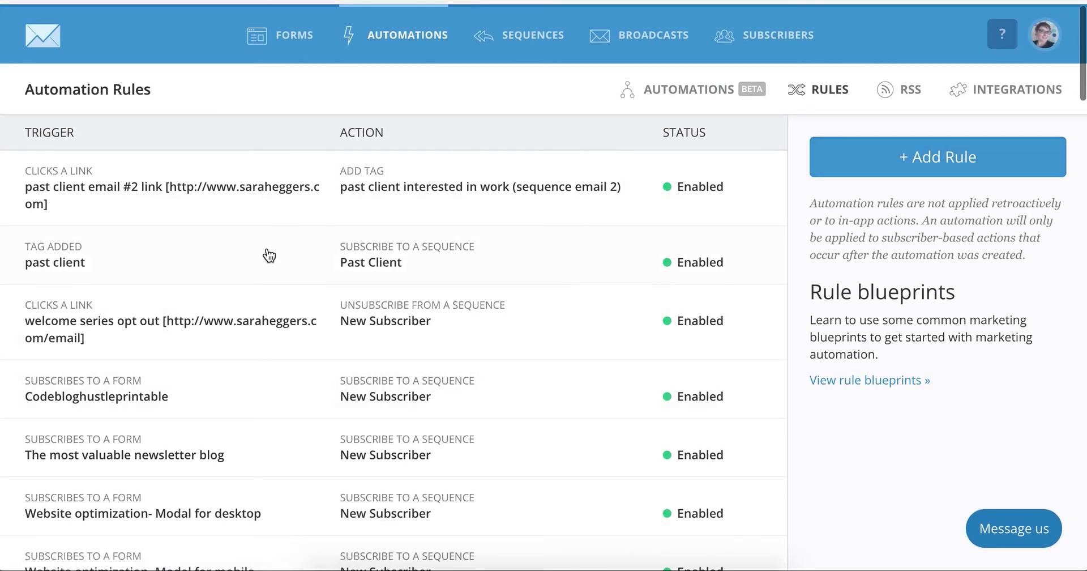
scroll(267, 253, down, 4)
scroll(255, 264, up, 4)
scroll(215, 333, down, 6)
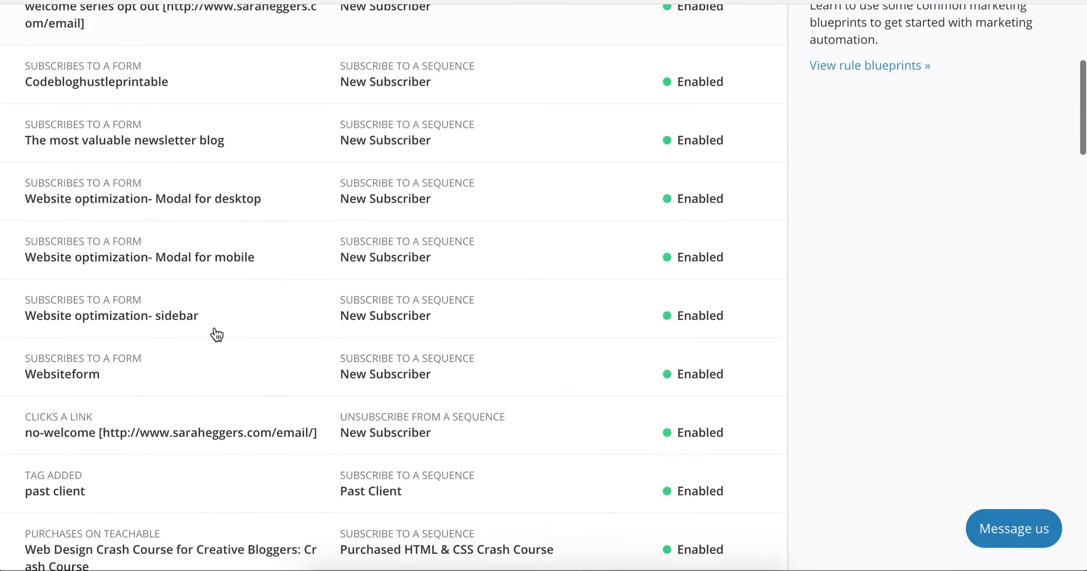
scroll(216, 334, down, 6)
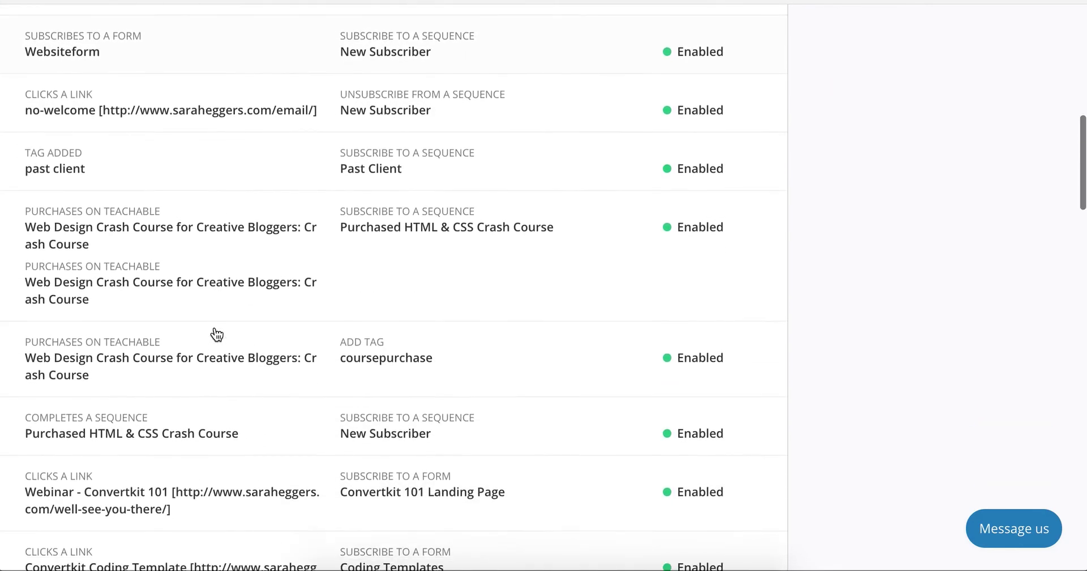
scroll(217, 334, down, 5)
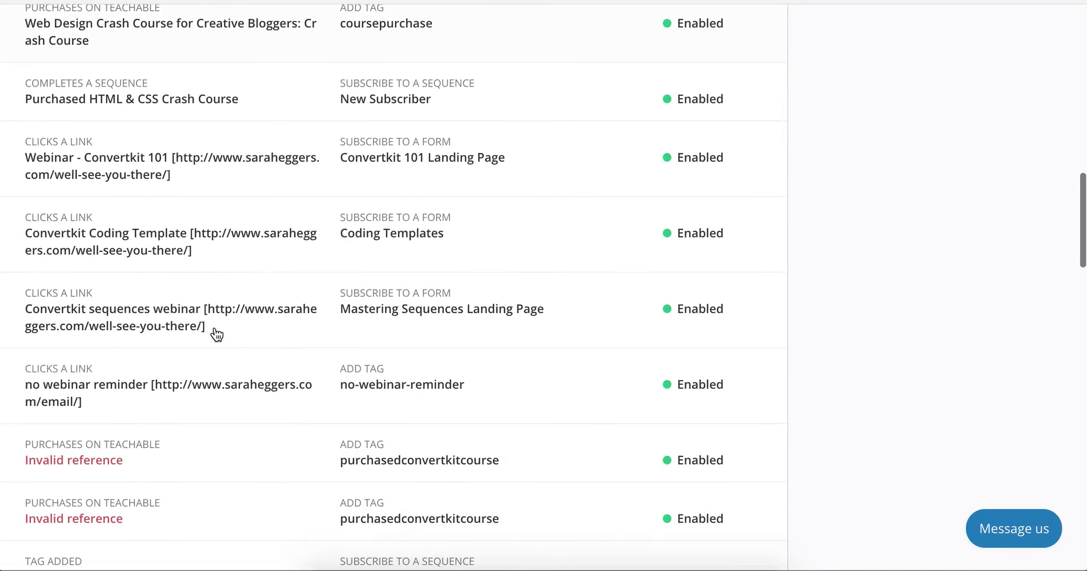
scroll(215, 333, down, 4)
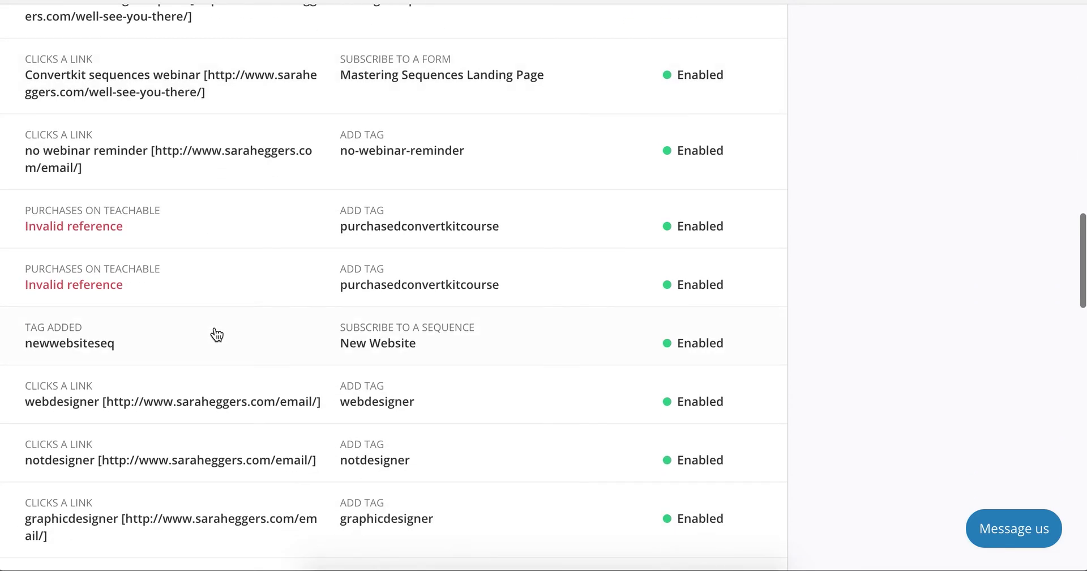
scroll(155, 342, down, 6)
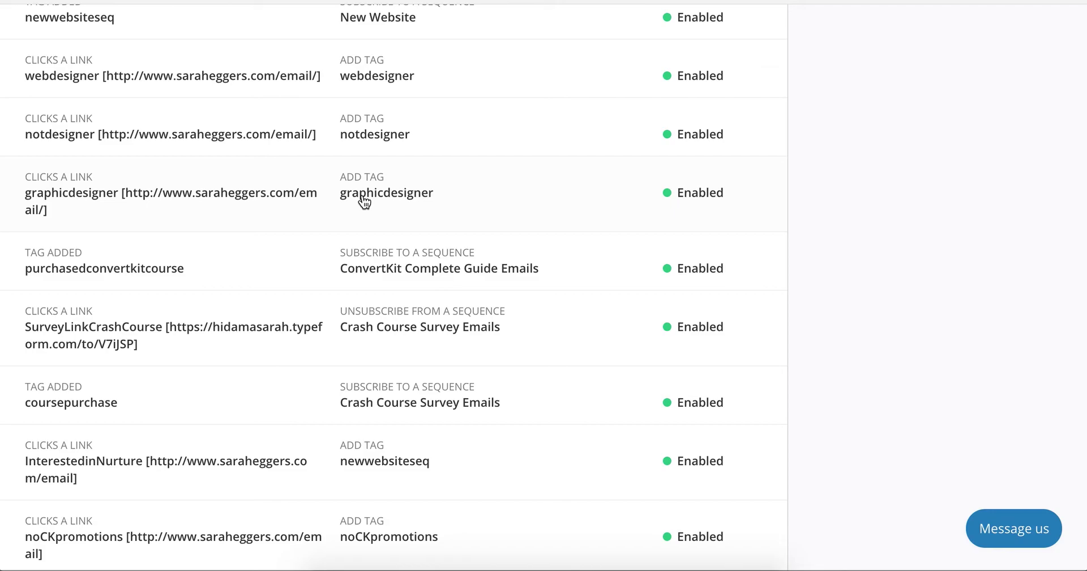
Load saraheggers.com in a new browser tab.
key(super+t)
text(s)
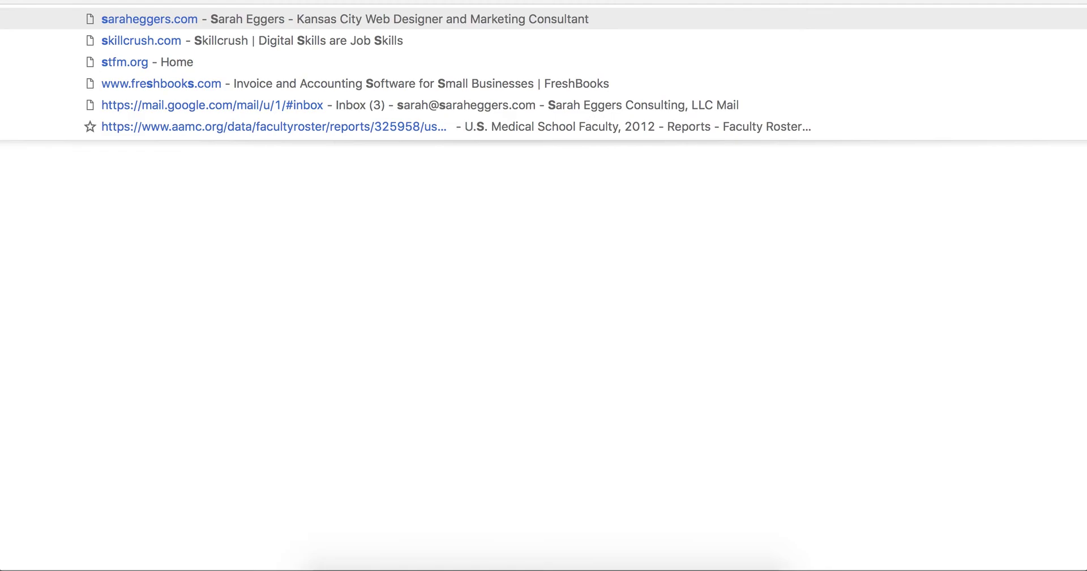
text(araheggers.com)
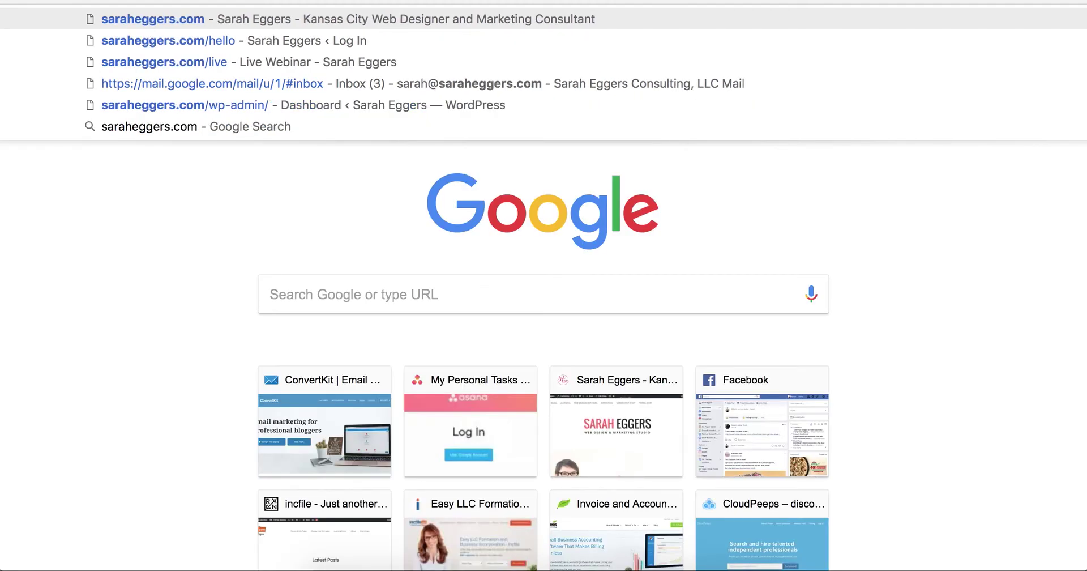
text(/)
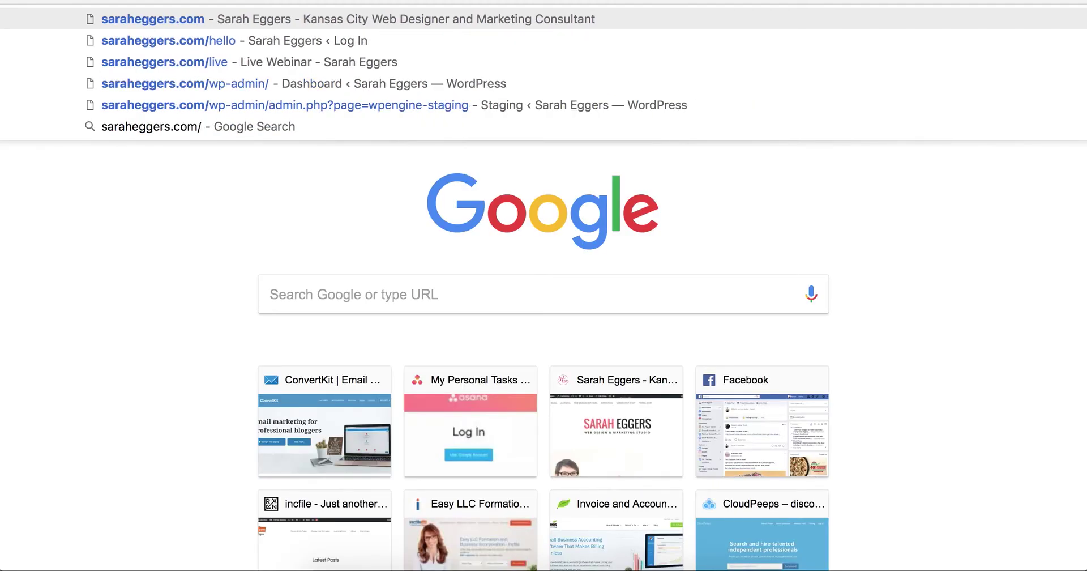
key(Return)
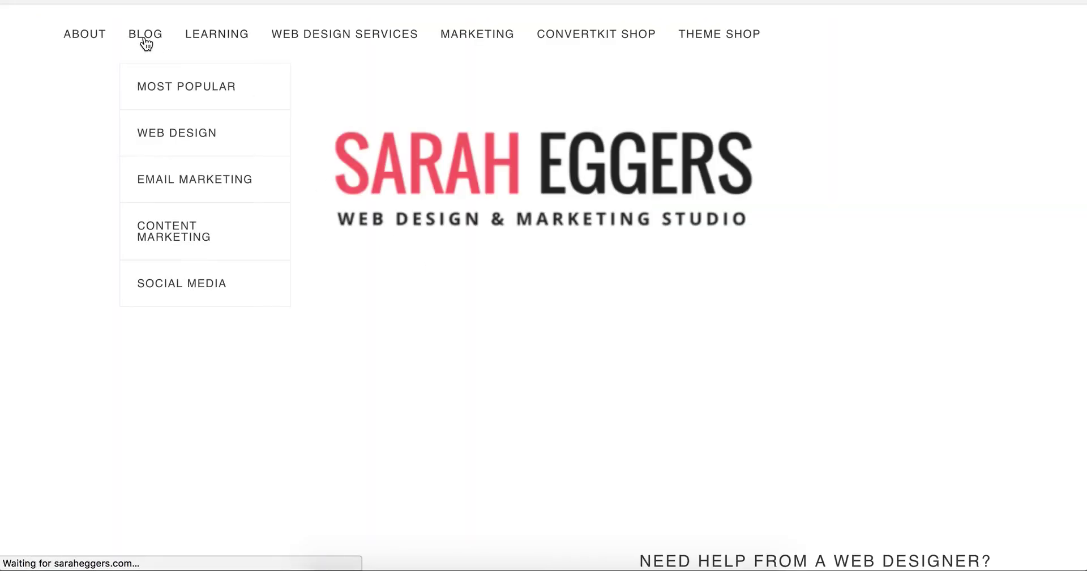
Browse the Email Marketing blog category and read the post on ConvertKit's tagging system.
click(191, 188)
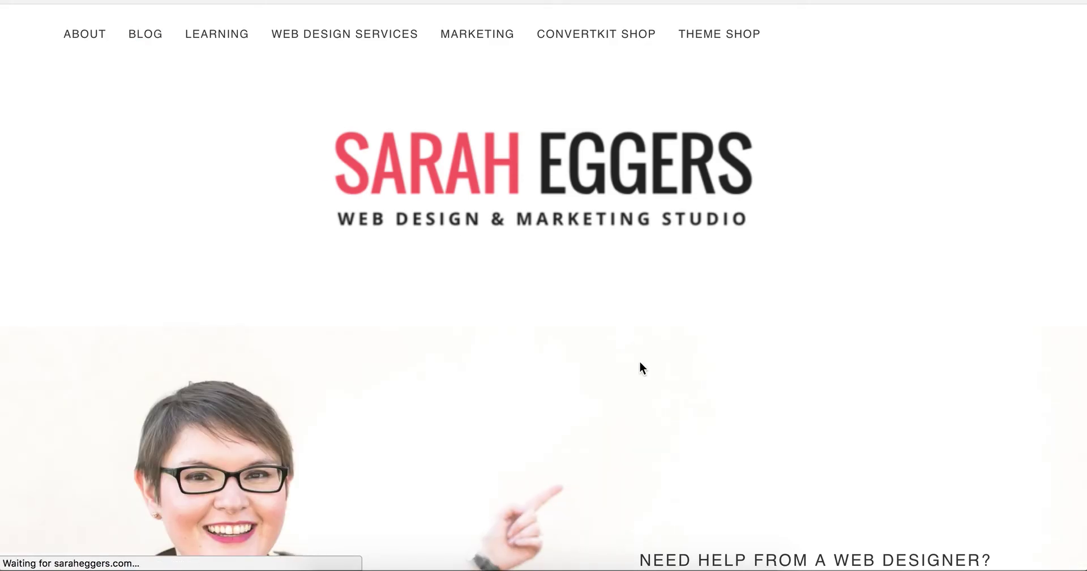
scroll(642, 368, down, 6)
scroll(640, 367, down, 10)
scroll(639, 367, up, 3)
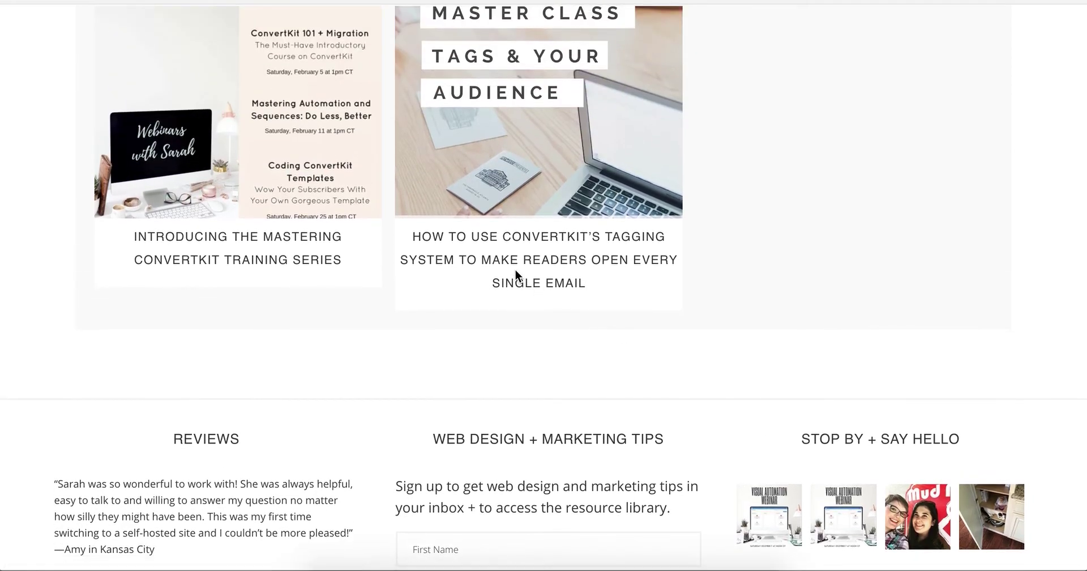
click(478, 243)
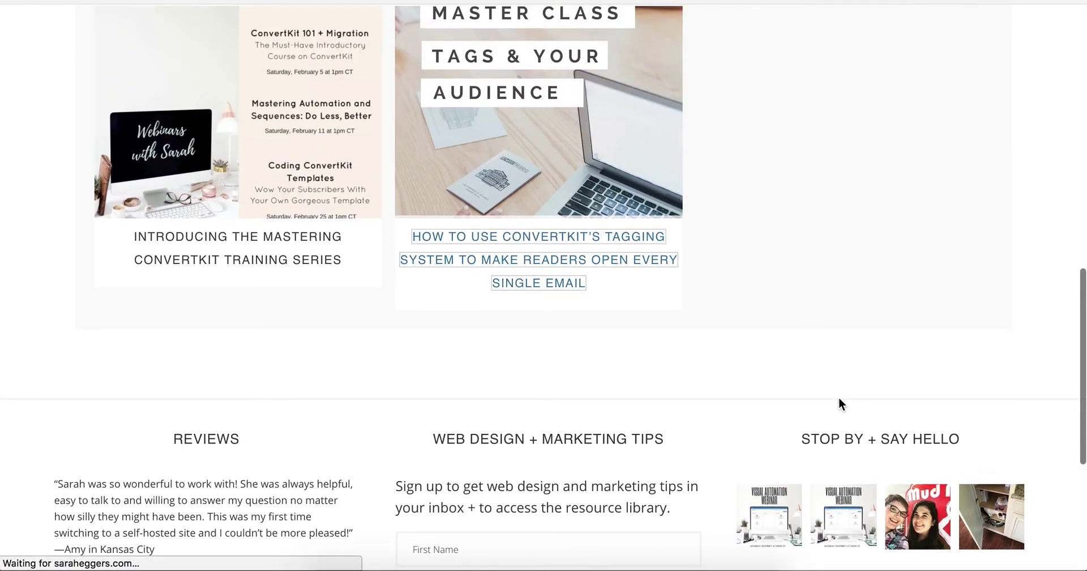
scroll(838, 397, down, 3)
scroll(838, 397, down, 15)
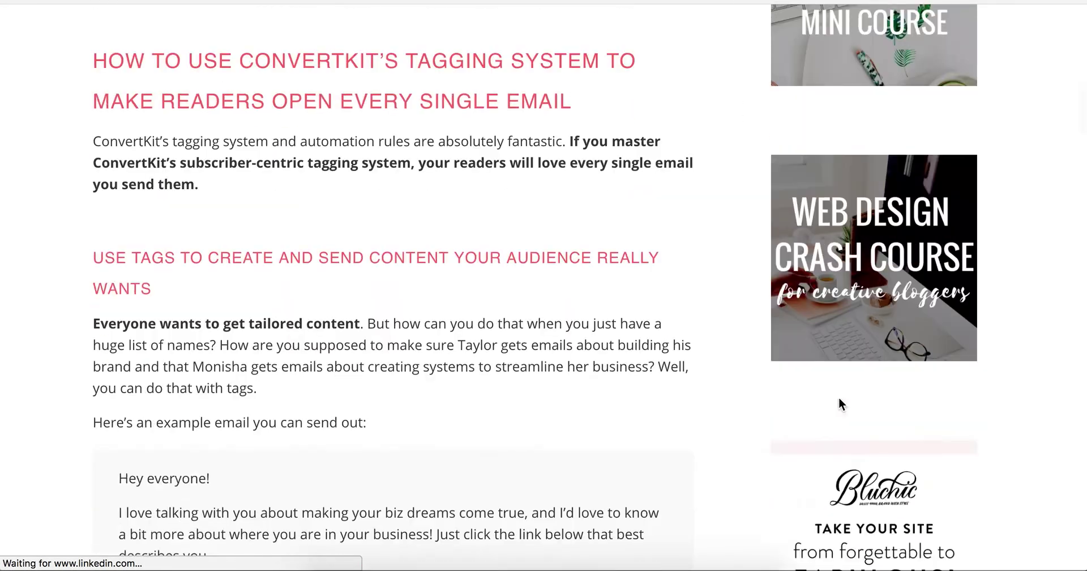
scroll(838, 399, down, 5)
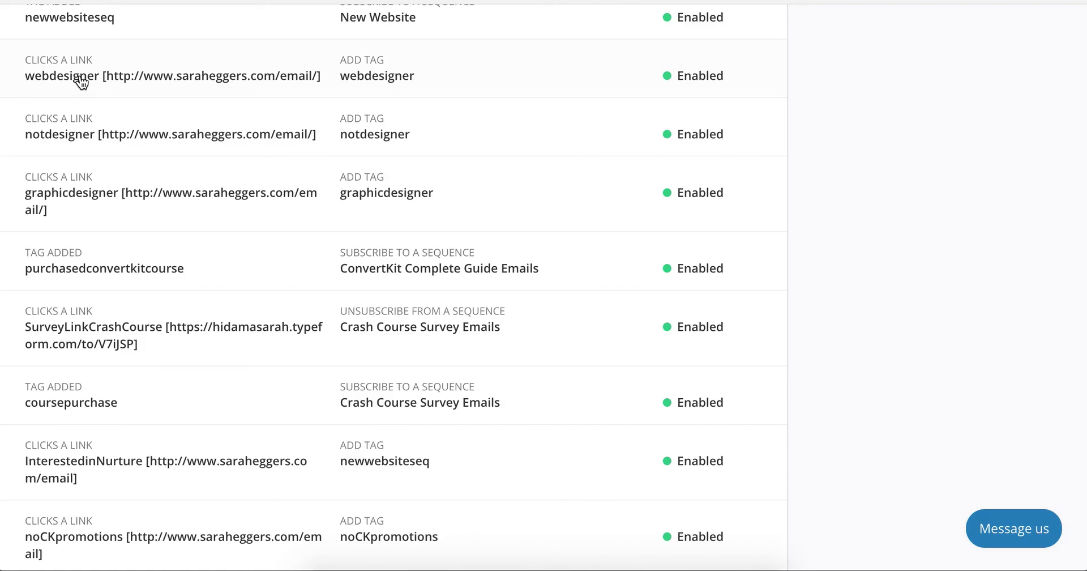
In Automations (Beta), open the second automation, 'Name this in a way you know what it is'.
scroll(298, 65, up, 15)
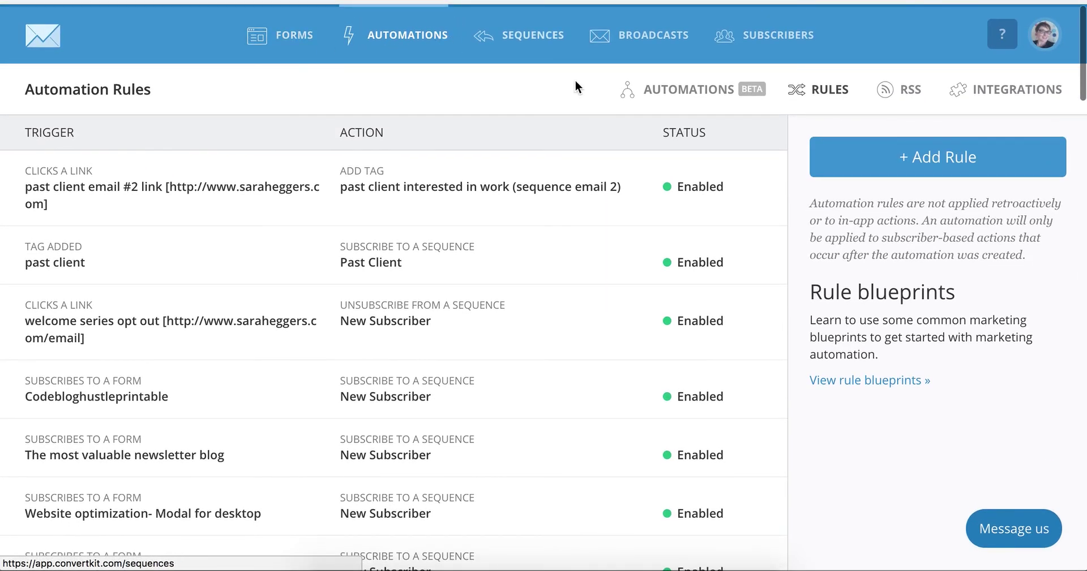
click(656, 95)
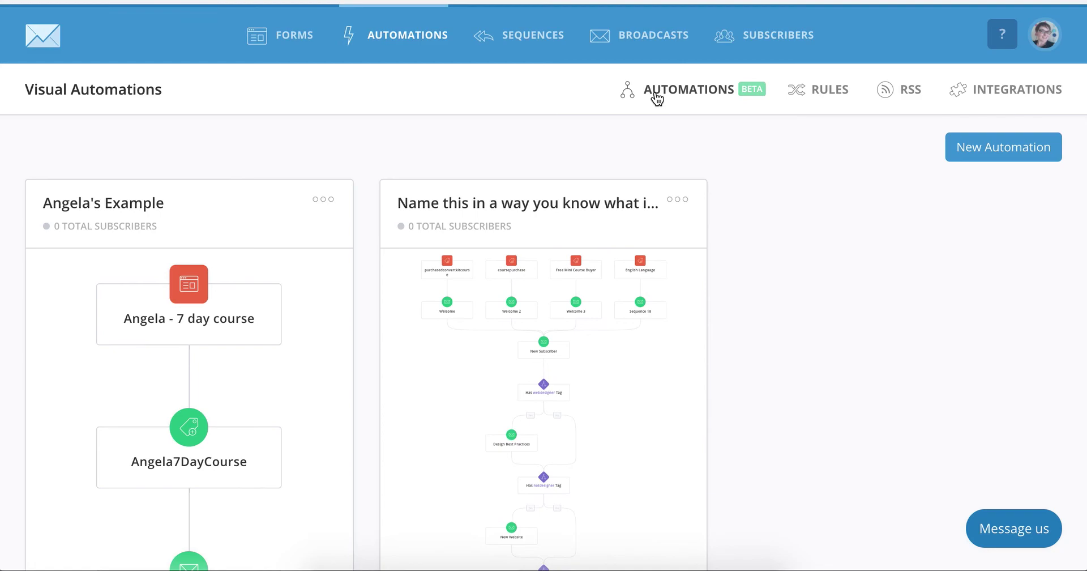
click(621, 380)
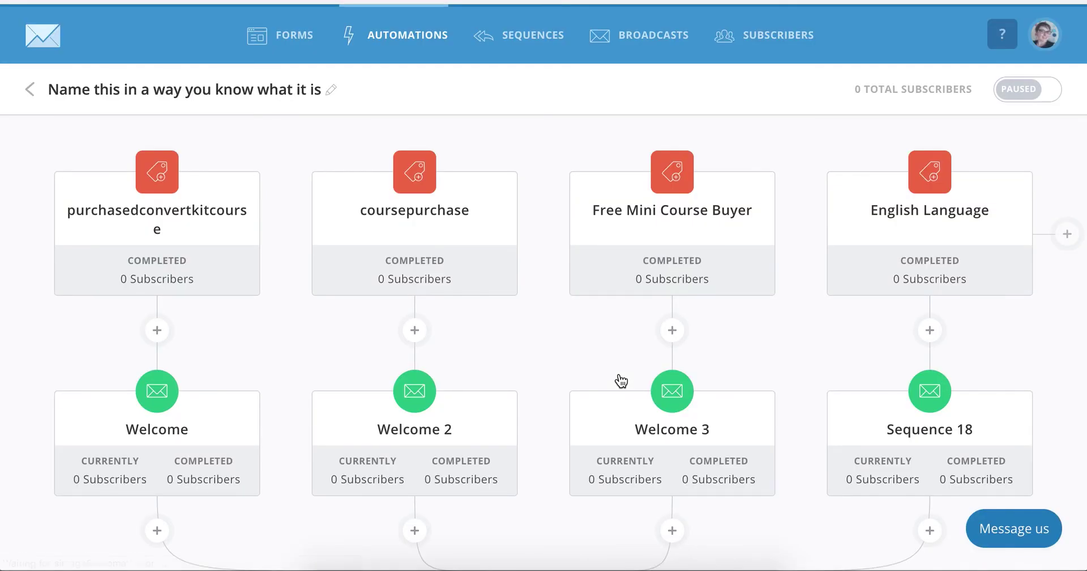
Add a Date occurs event for October 9, 2017, 12:43 pm above End of Automation.
scroll(621, 380, down, 4)
scroll(620, 374, down, 1)
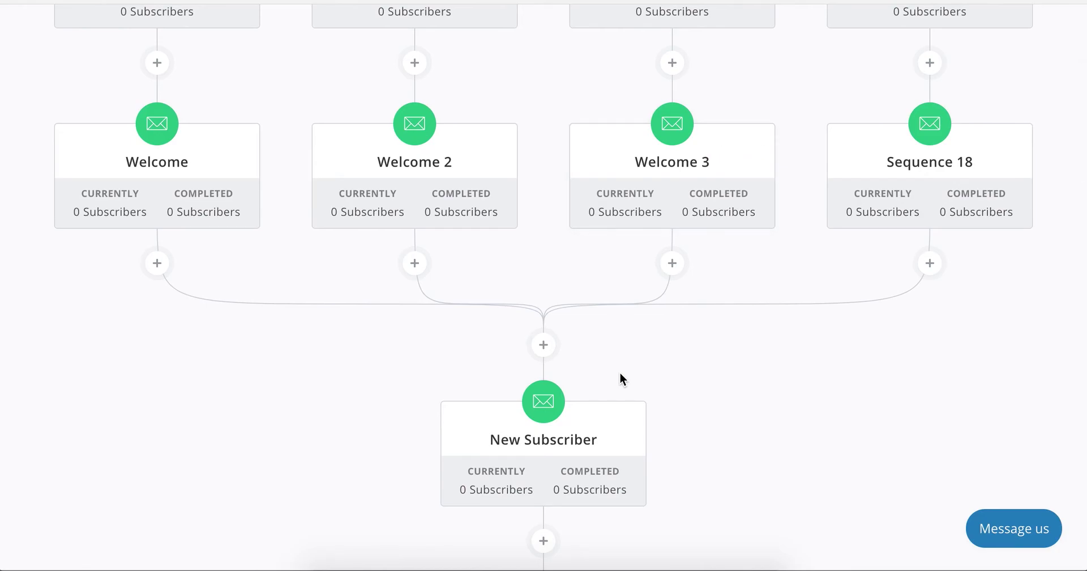
scroll(619, 378, down, 10)
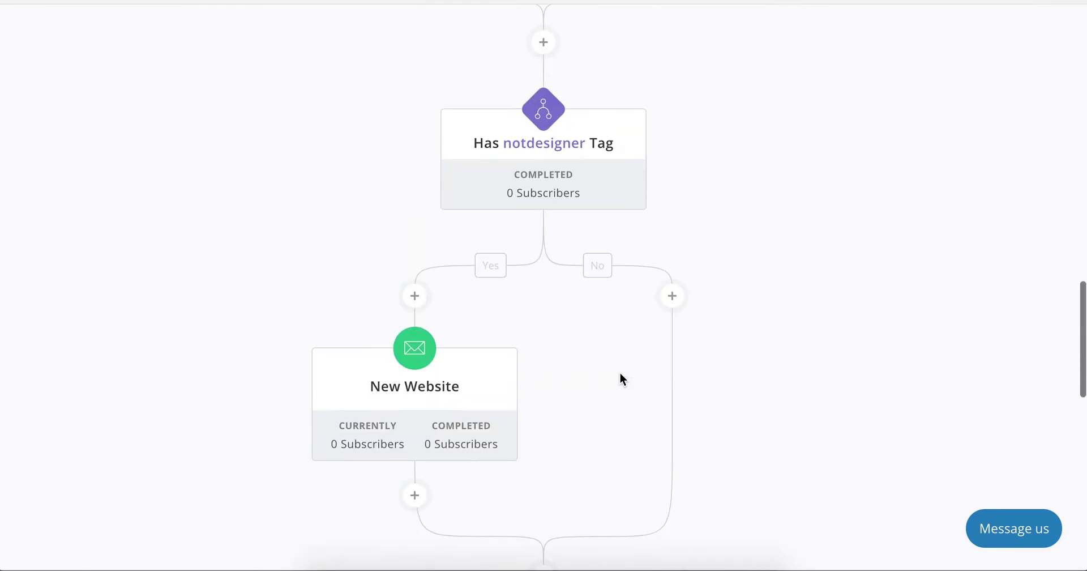
scroll(619, 379, down, 5)
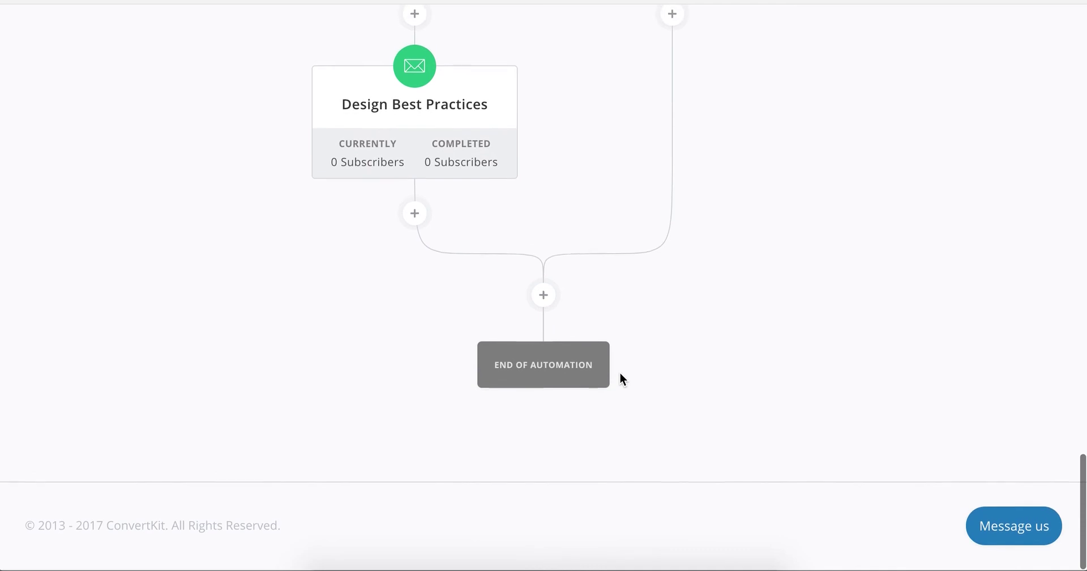
click(543, 298)
scroll(651, 342, down, 2)
click(449, 247)
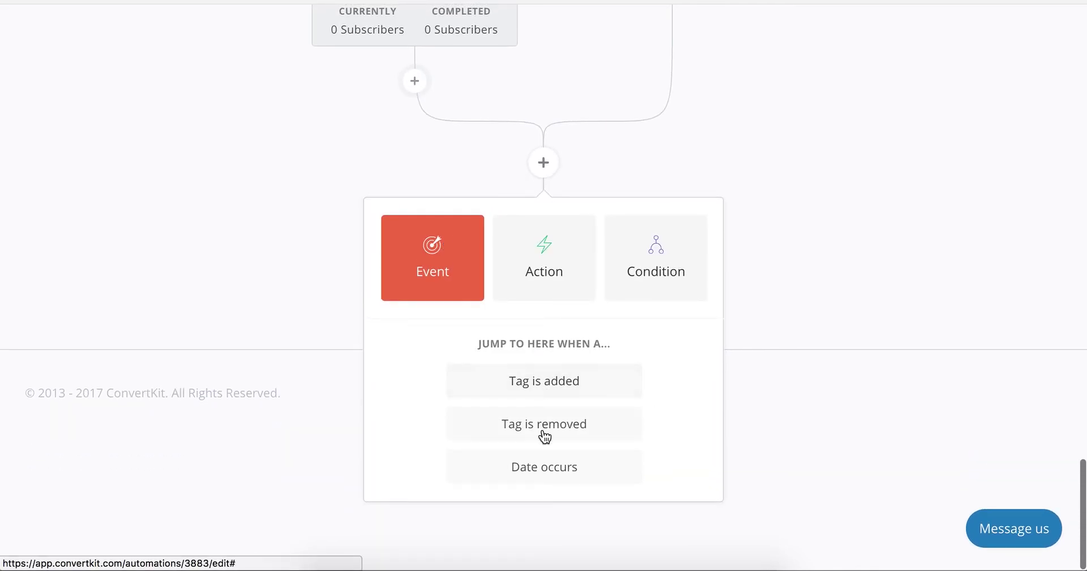
click(543, 463)
scroll(577, 419, down, 1)
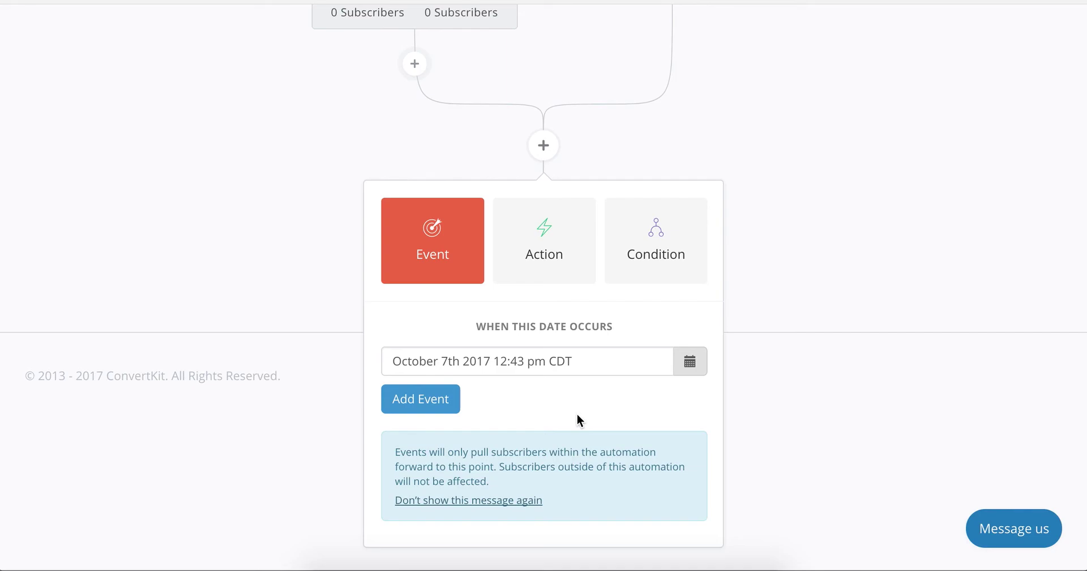
click(696, 368)
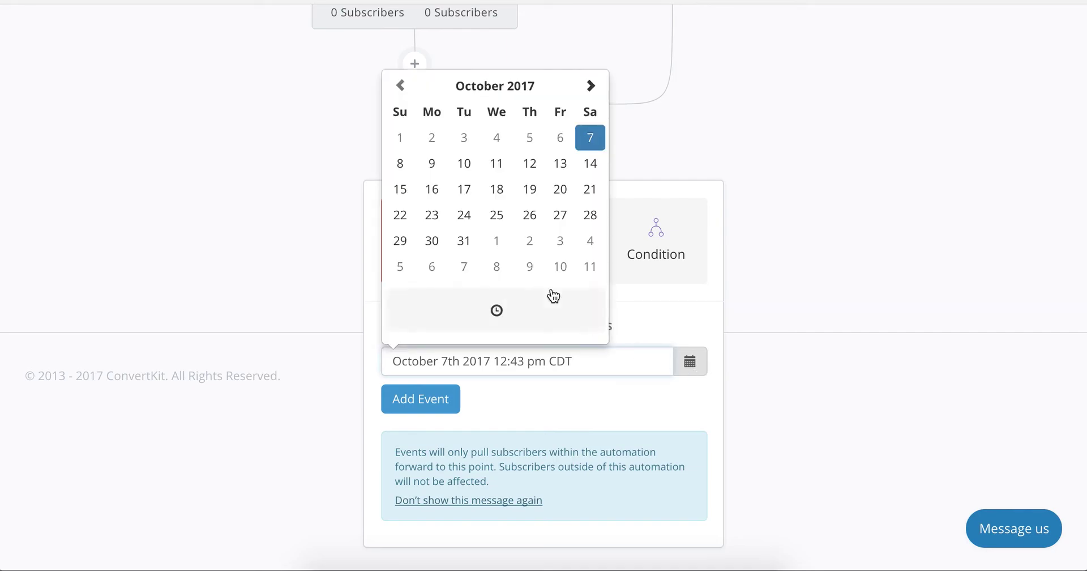
click(431, 164)
click(427, 395)
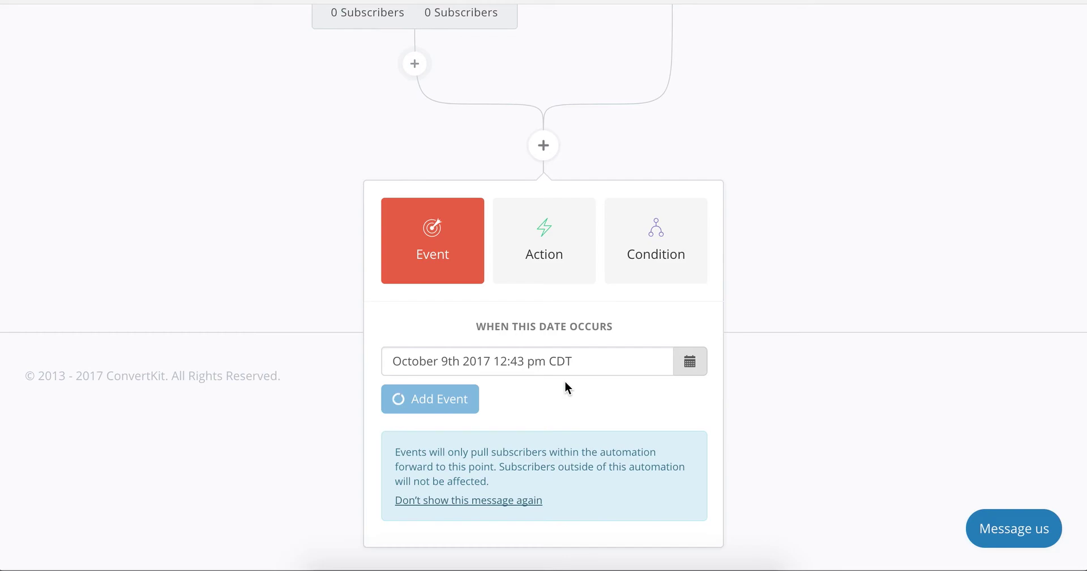
Add an email sequence step after the date event, creating a new sequence for it.
click(543, 377)
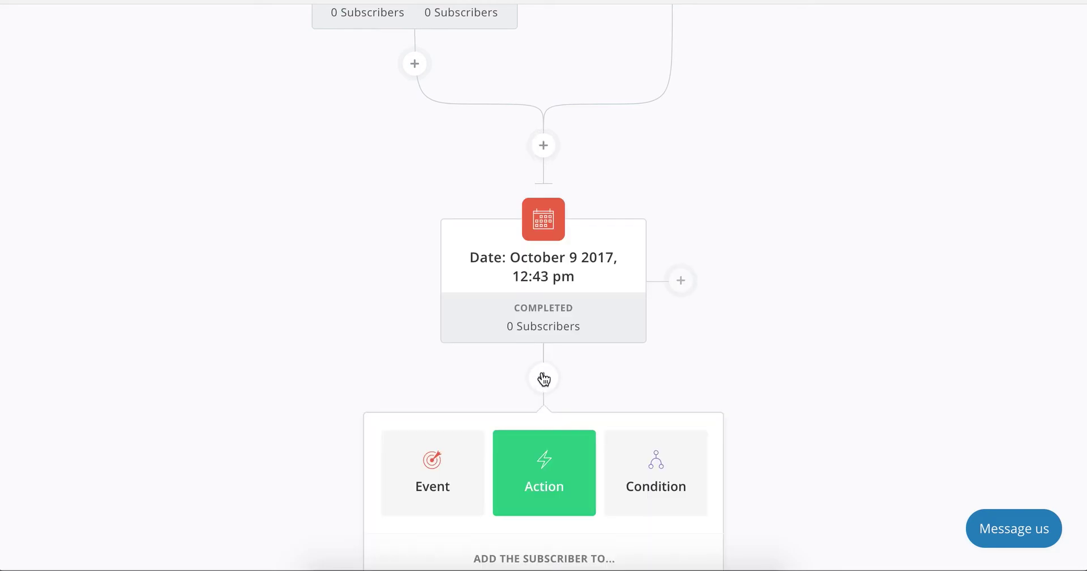
scroll(596, 398, down, 3)
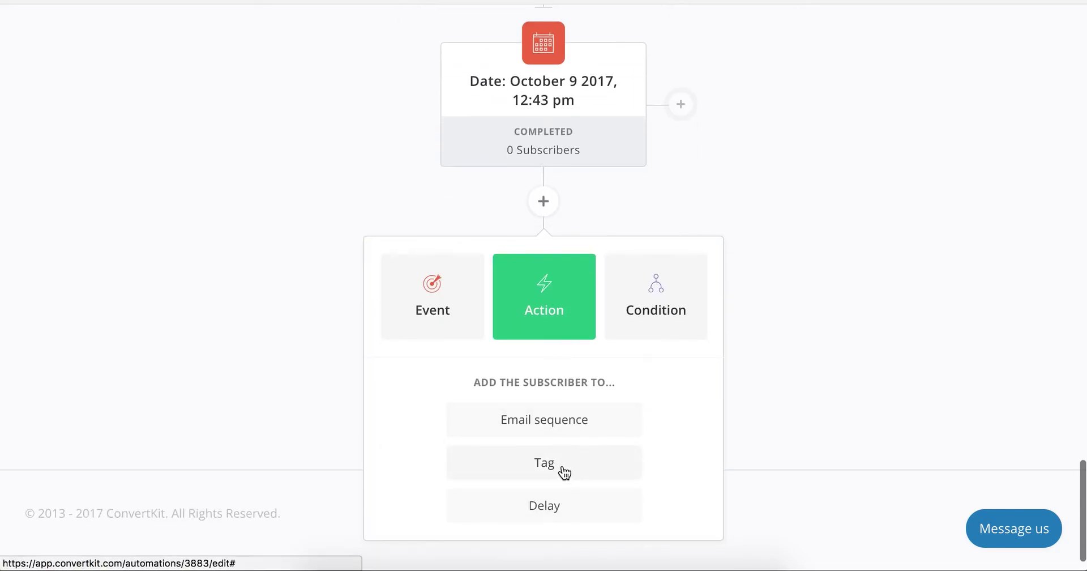
click(576, 436)
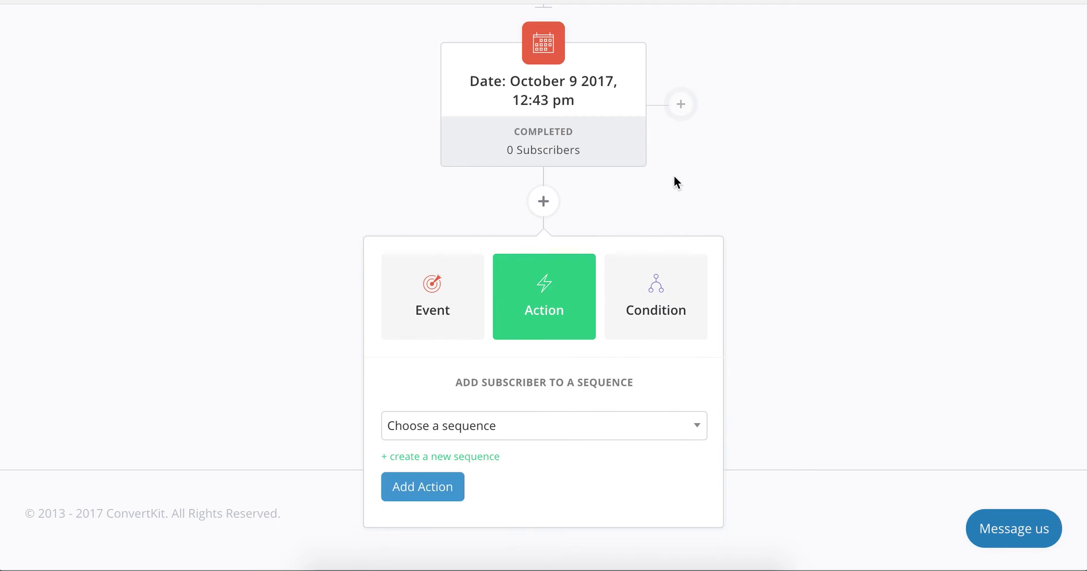
scroll(675, 180, up, 10)
scroll(674, 175, up, 10)
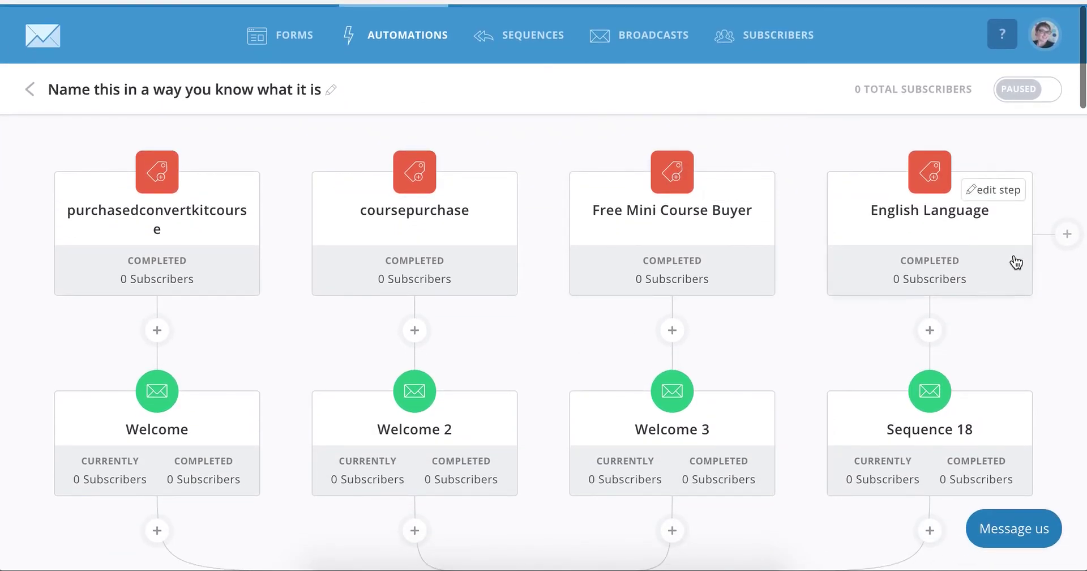
scroll(615, 328, down, 15)
scroll(619, 325, down, 10)
scroll(623, 321, up, 4)
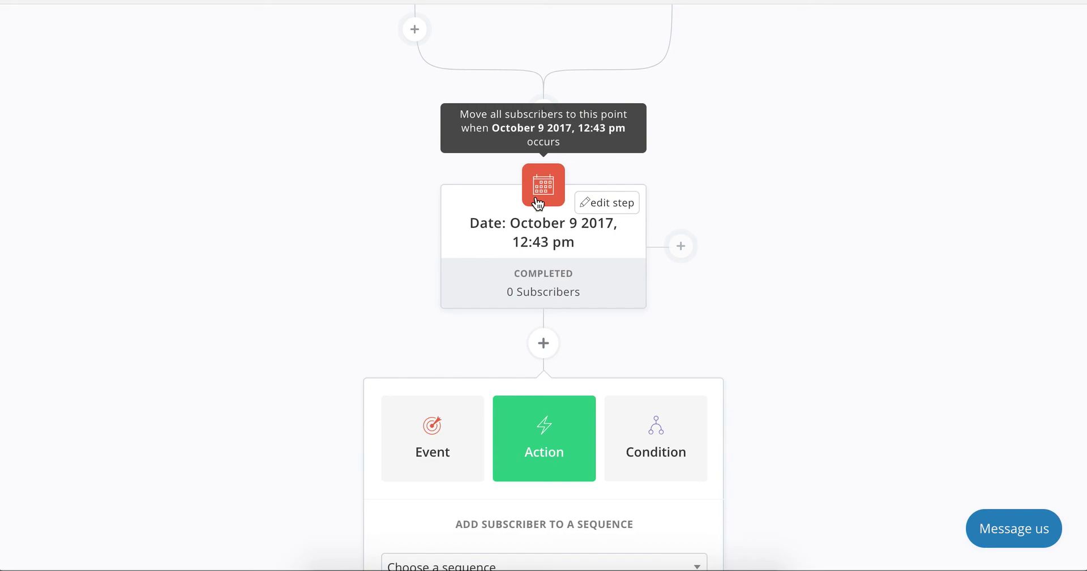
scroll(569, 354, down, 3)
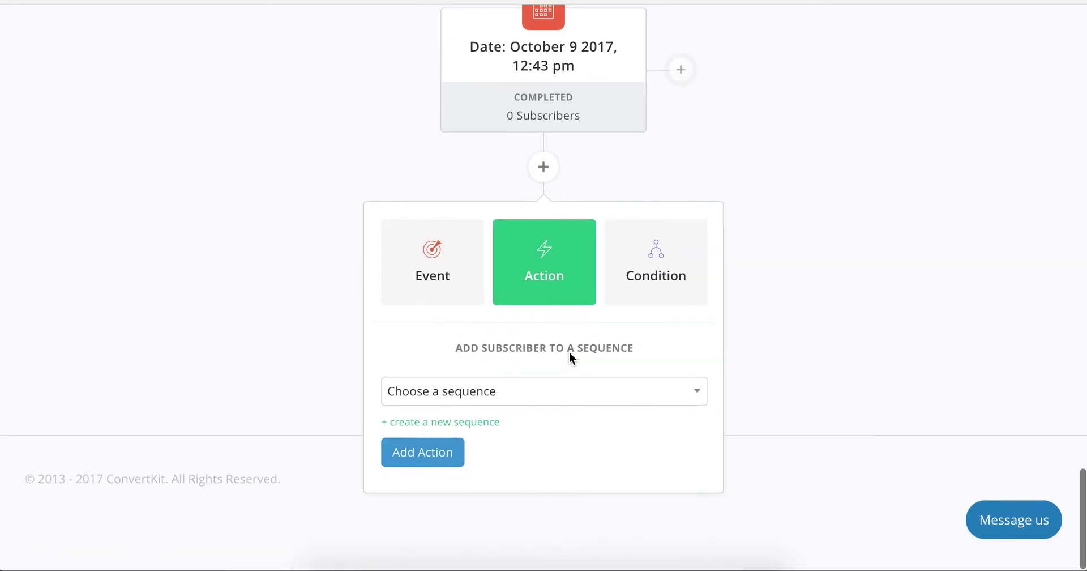
click(446, 433)
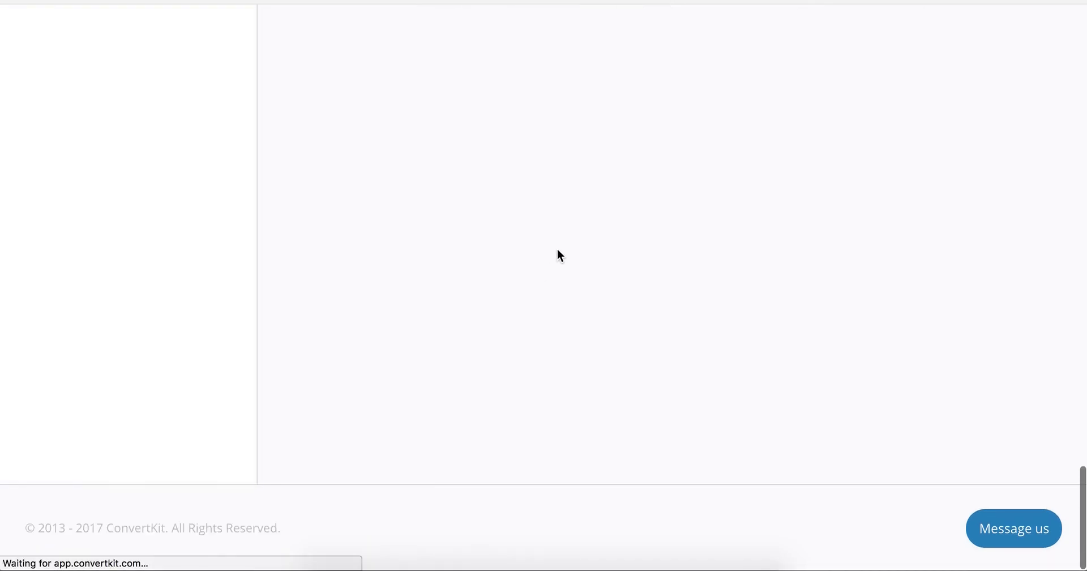
Title the sequence's email 'Day out reminder' and save all.
scroll(557, 249, up, 10)
scroll(557, 249, up, 5)
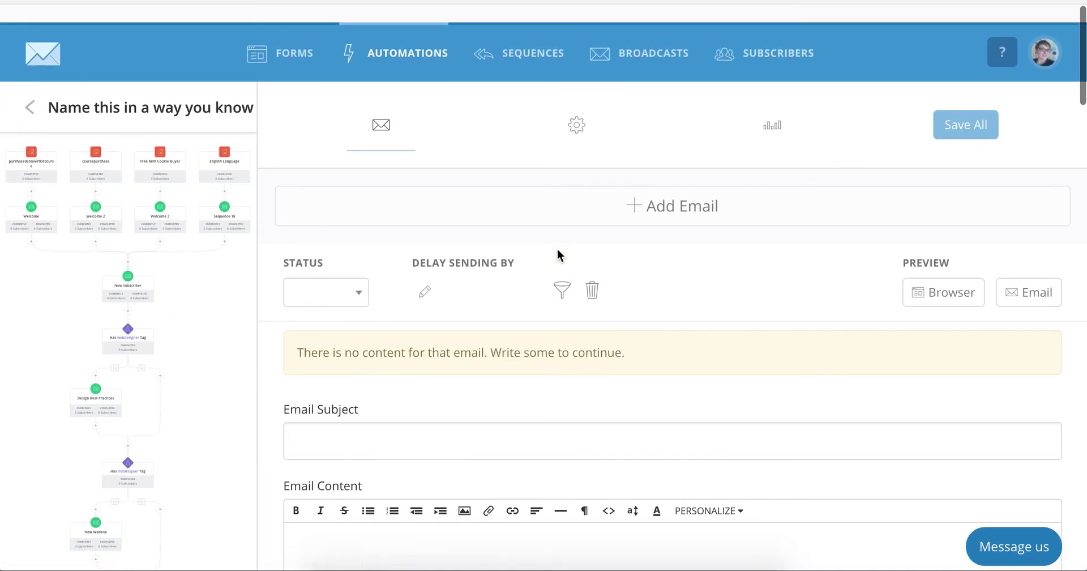
scroll(583, 507, down, 2)
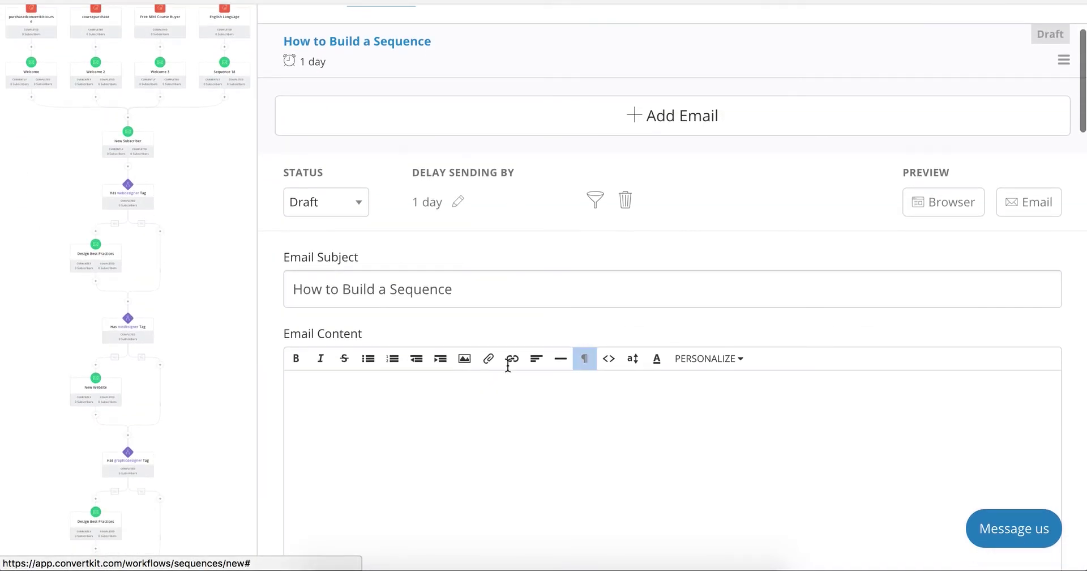
drag(473, 283, 233, 259)
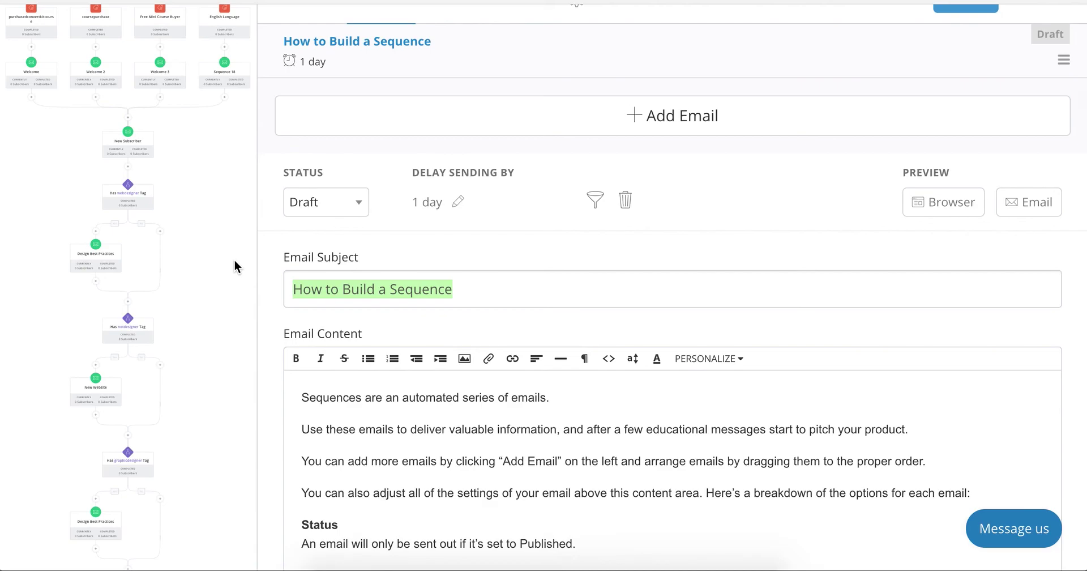
text(Day out reminder)
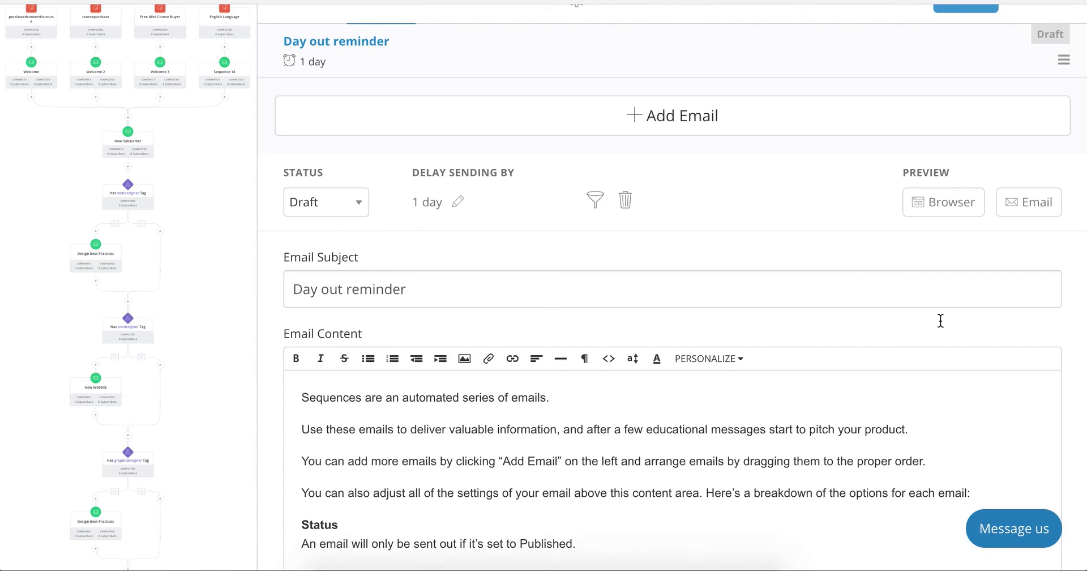
scroll(739, 277, up, 3)
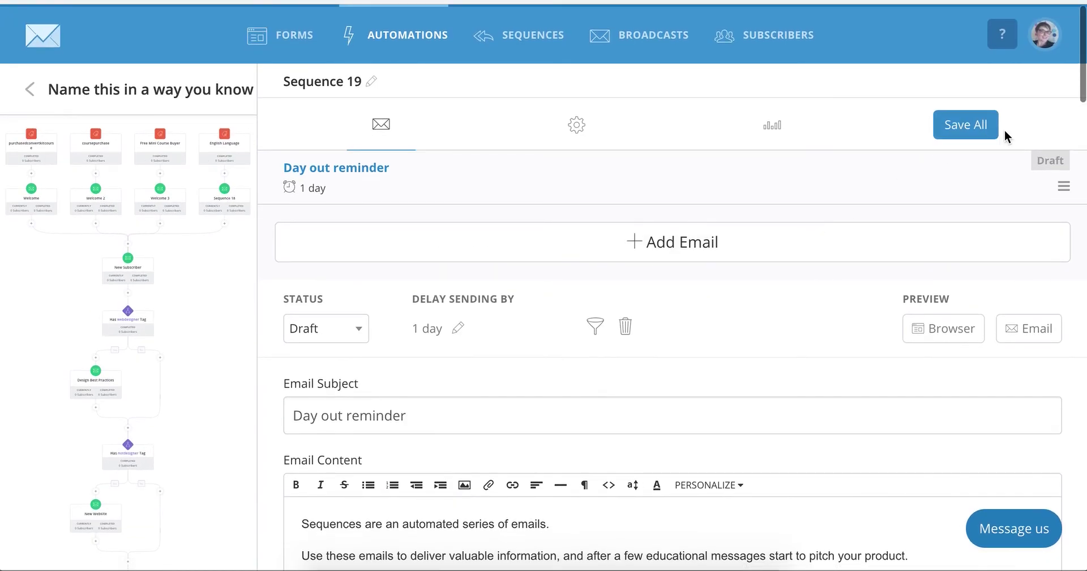
click(972, 128)
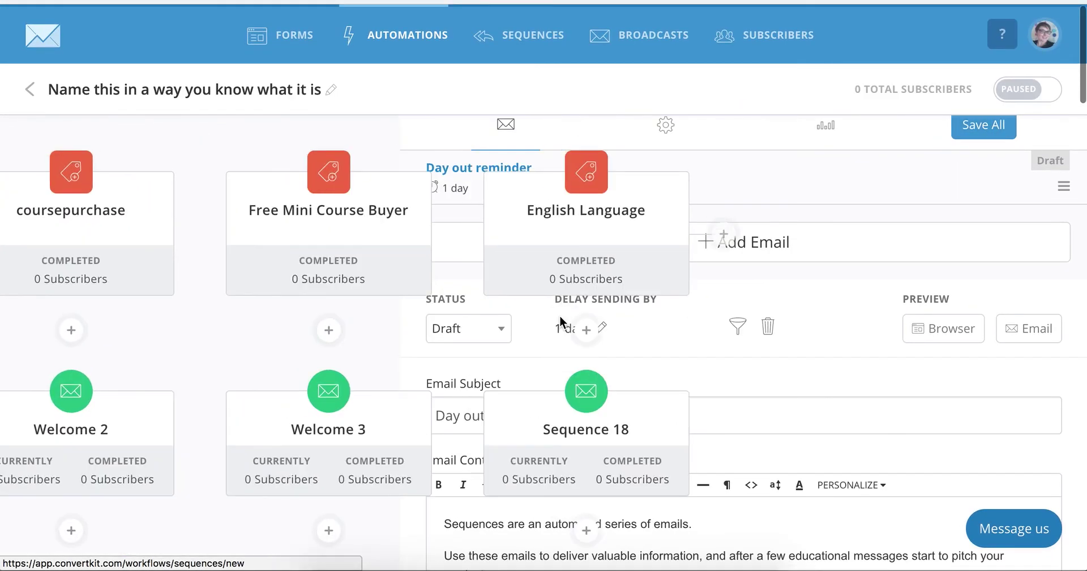
Add a Date occurs event at 11:50 pm on October 7, 2017 below Sequence 19.
scroll(559, 314, down, 10)
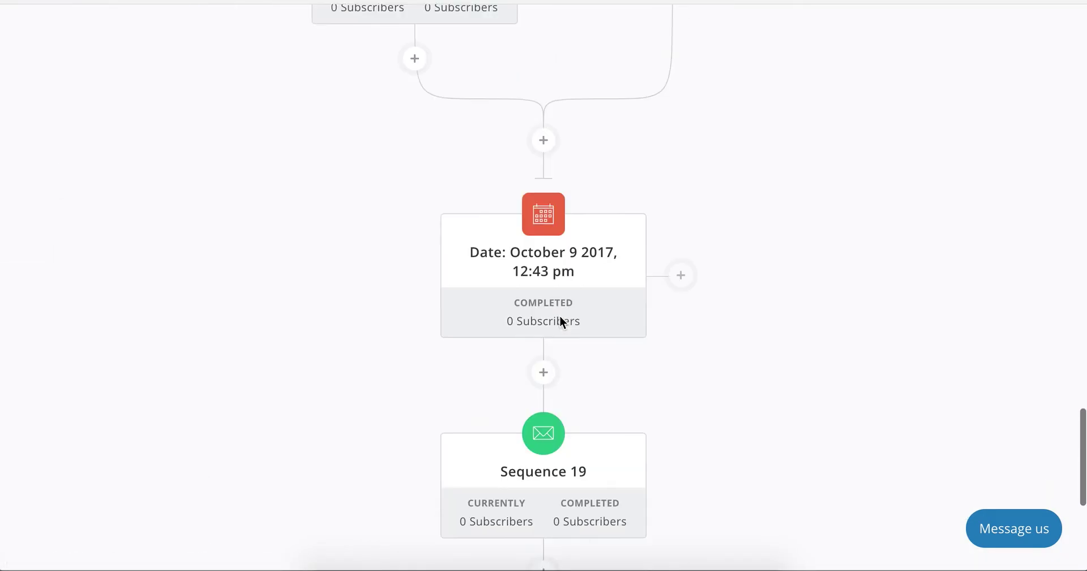
click(543, 215)
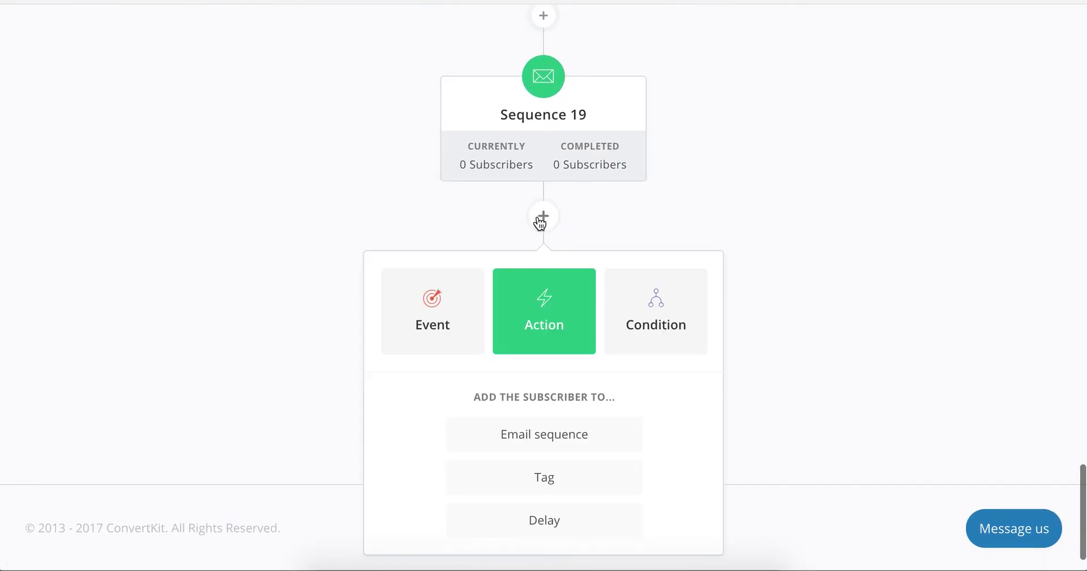
click(462, 312)
scroll(633, 437, down, 1)
click(532, 464)
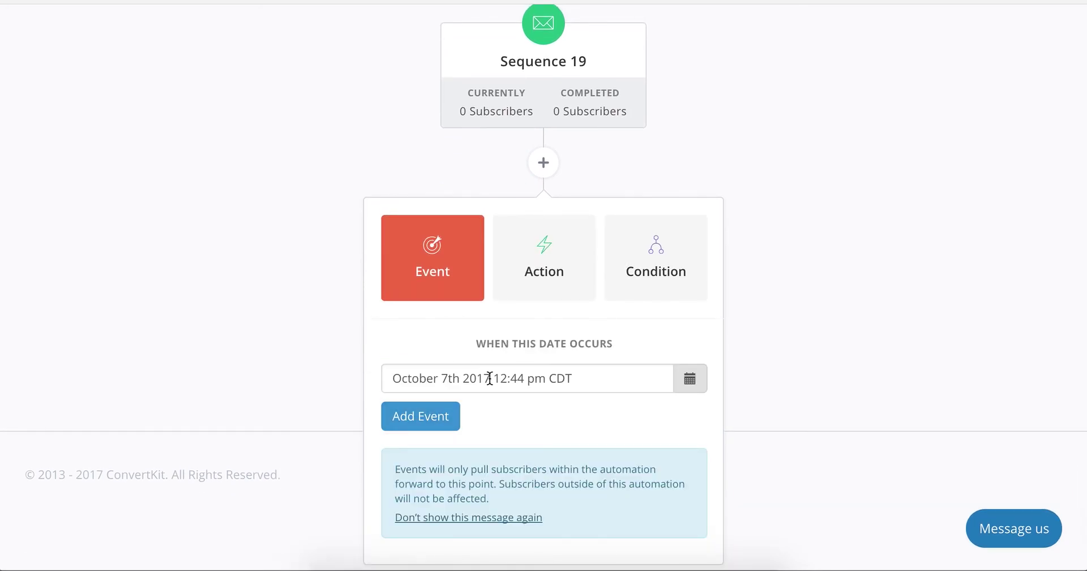
click(507, 378)
double_click(506, 378)
text(11)
double_click(517, 378)
text(50)
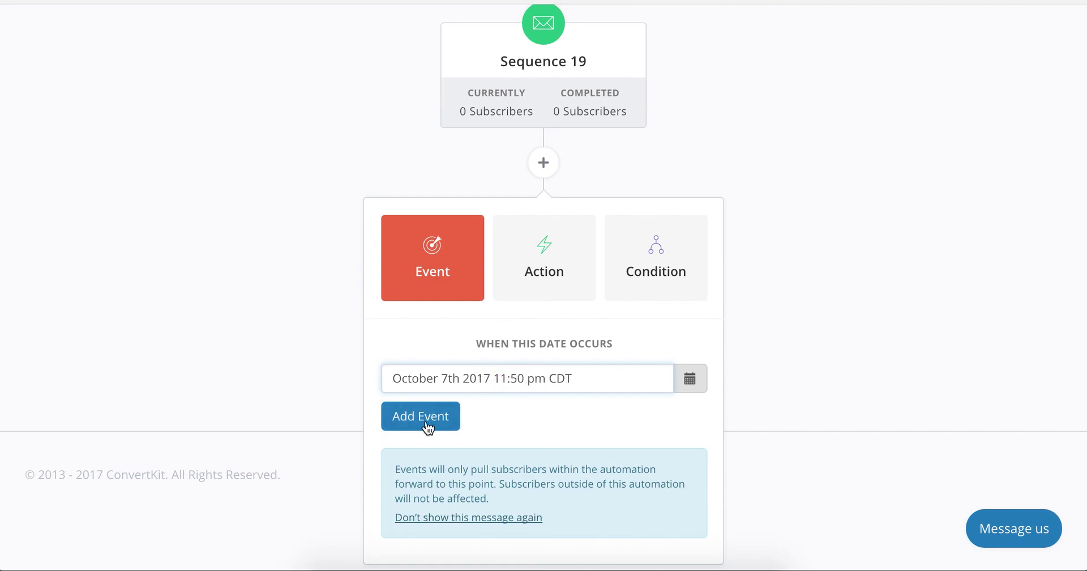
click(422, 420)
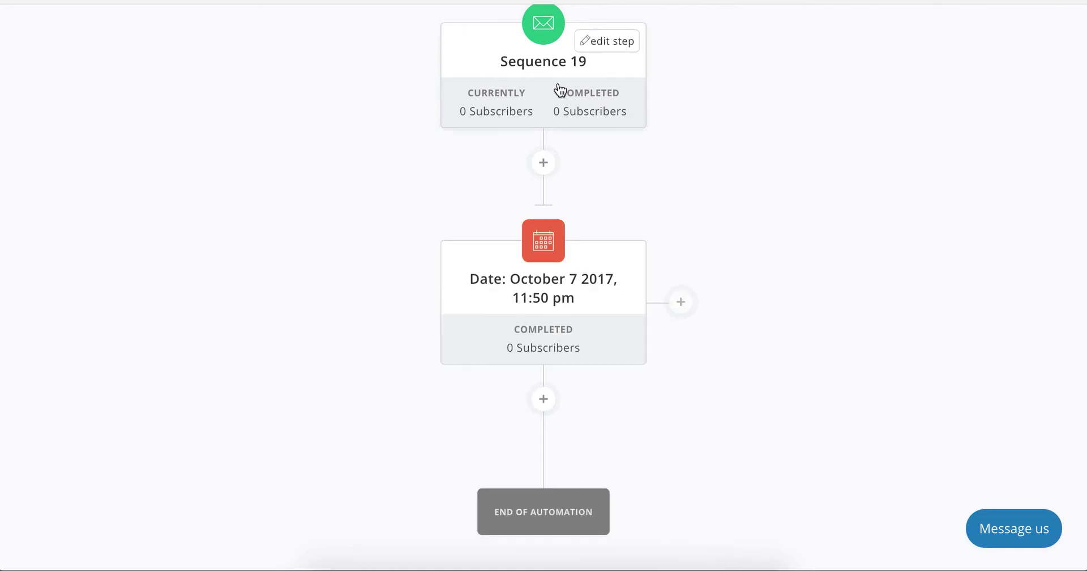
scroll(559, 89, up, 20)
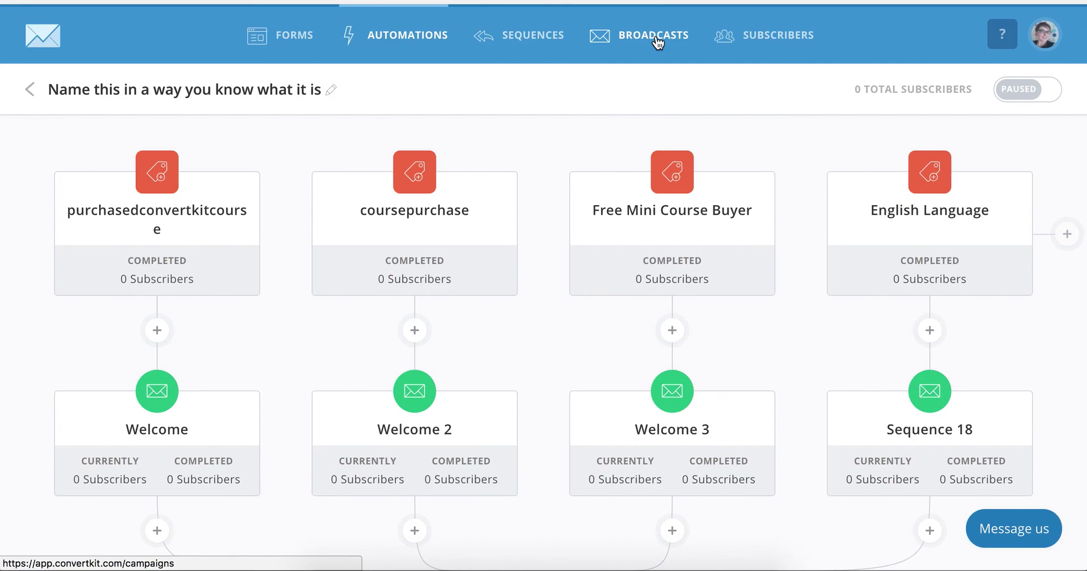
scroll(654, 42, down, 15)
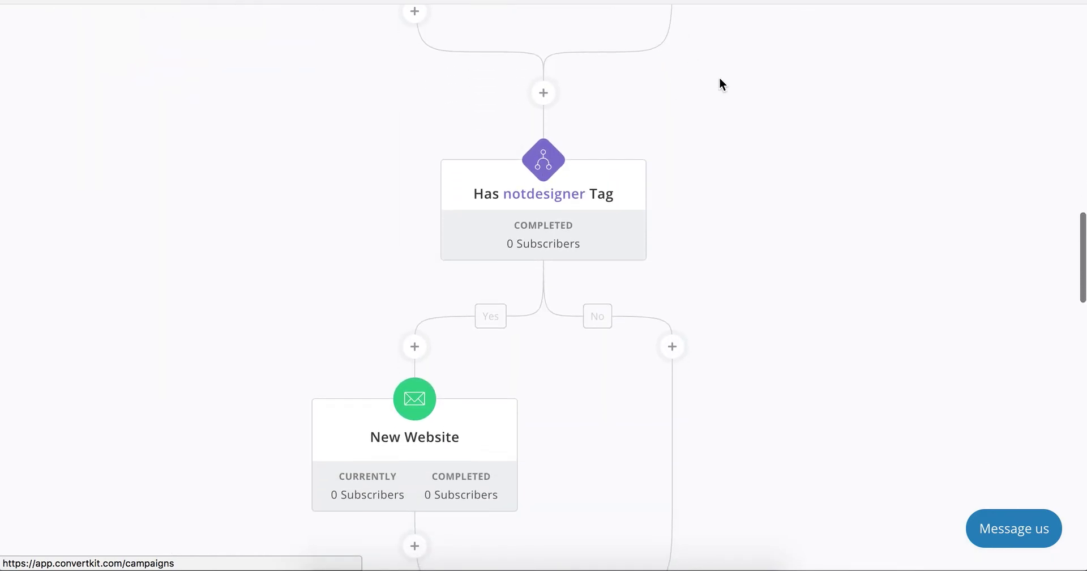
scroll(832, 262, down, 12)
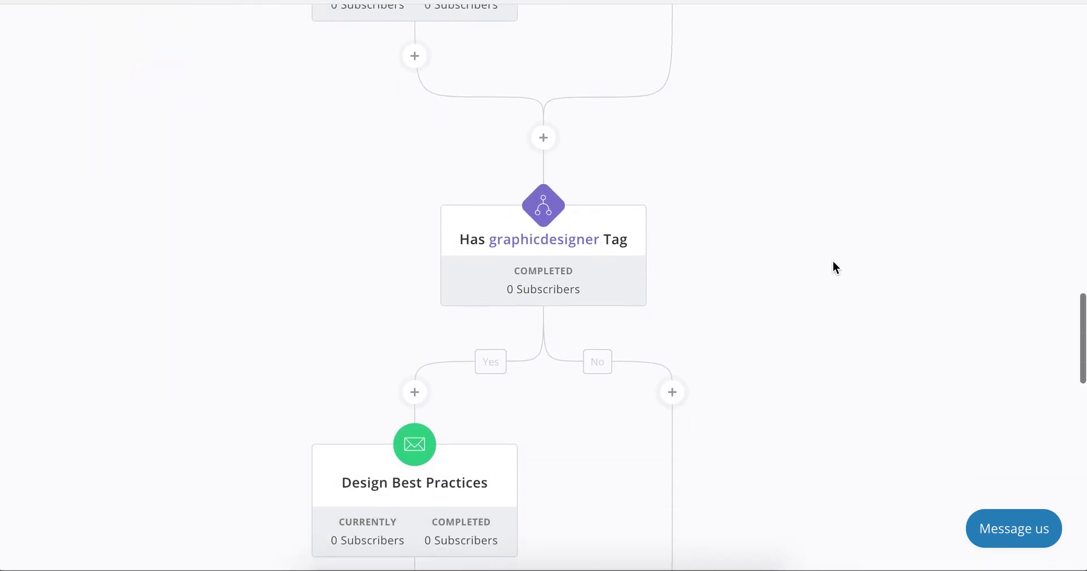
scroll(833, 265, down, 8)
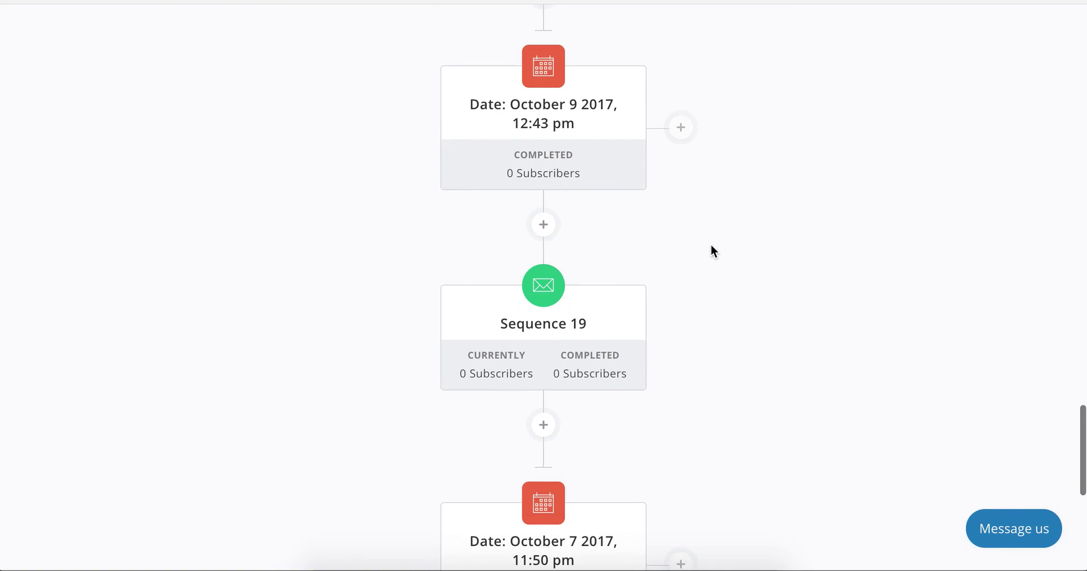
mouse_move(538, 111)
scroll(864, 337, down, 8)
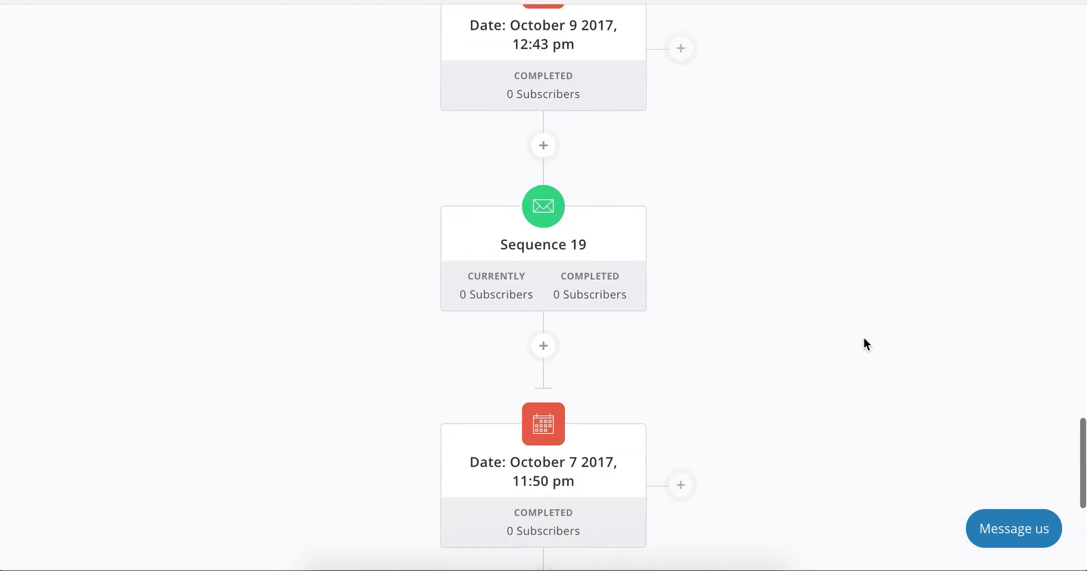
scroll(864, 336, up, 20)
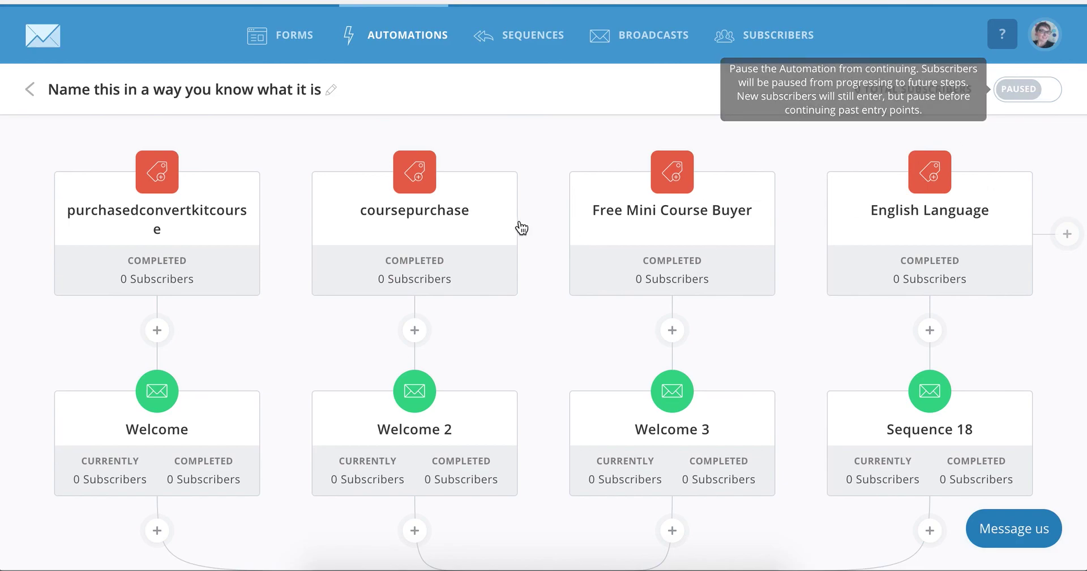
scroll(477, 324, down, 8)
scroll(477, 323, down, 10)
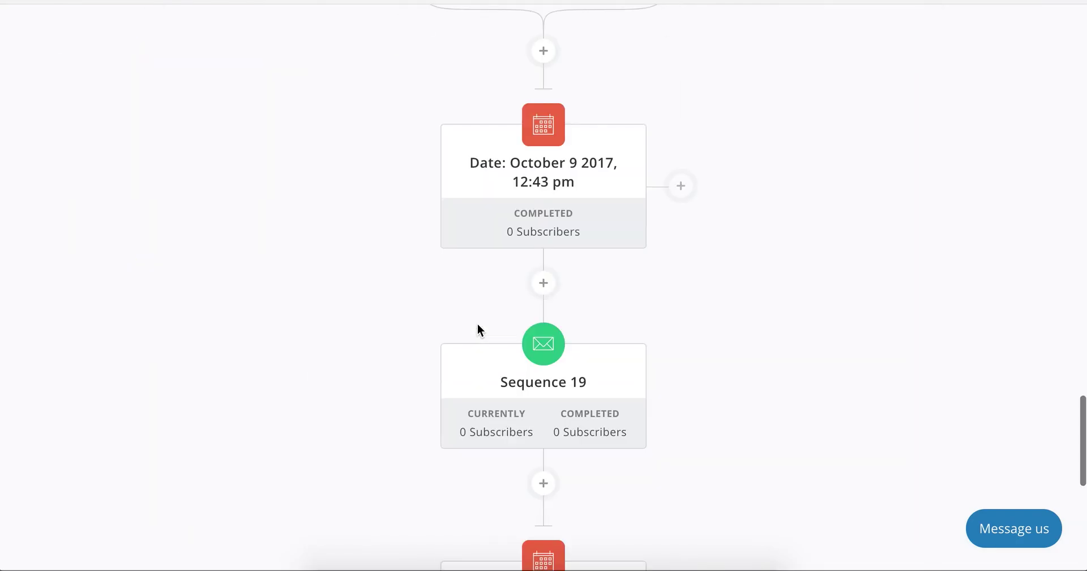
scroll(478, 324, up, 20)
scroll(477, 324, down, 18)
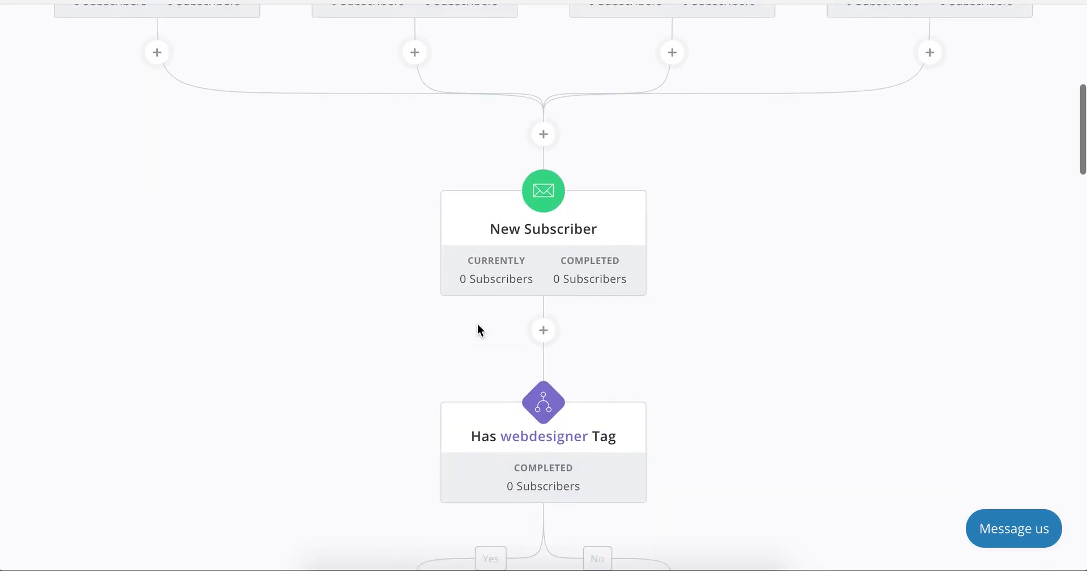
scroll(446, 262, down, 7)
scroll(446, 262, down, 3)
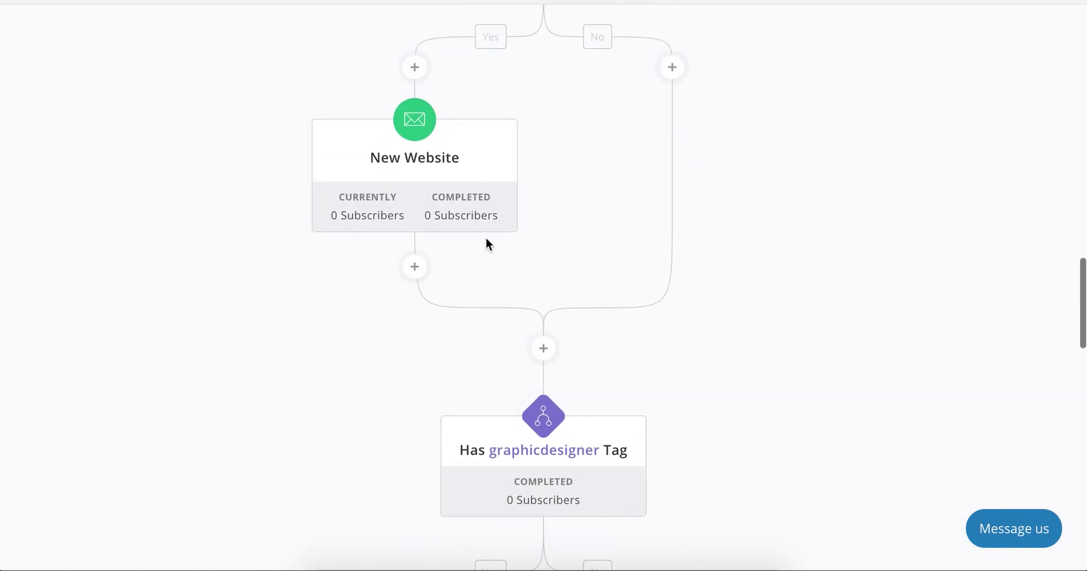
scroll(417, 179, up, 20)
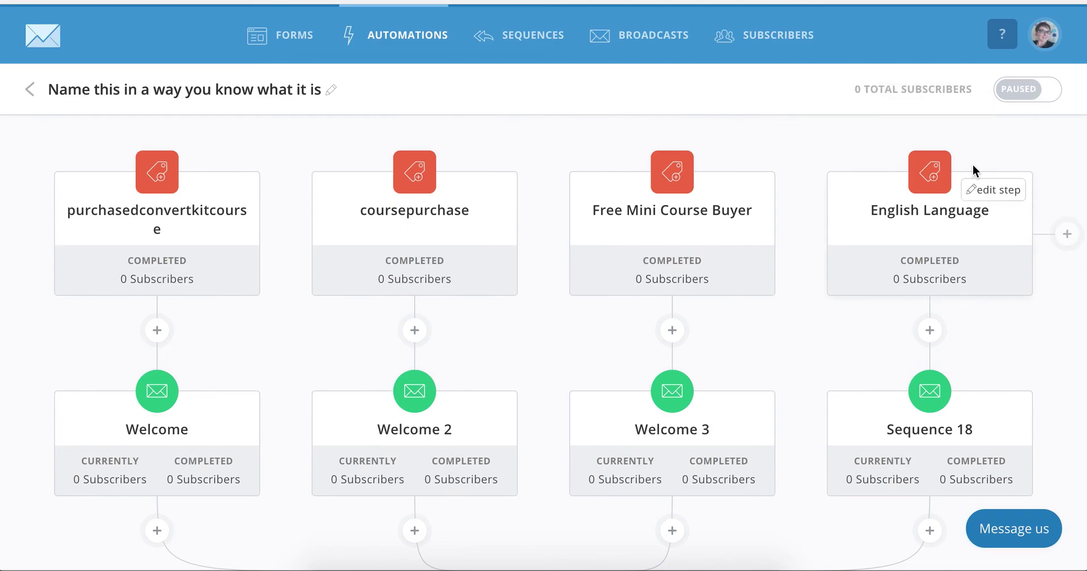
Delete the English Language tag trigger from the automation.
click(955, 293)
scroll(874, 425, down, 5)
click(893, 234)
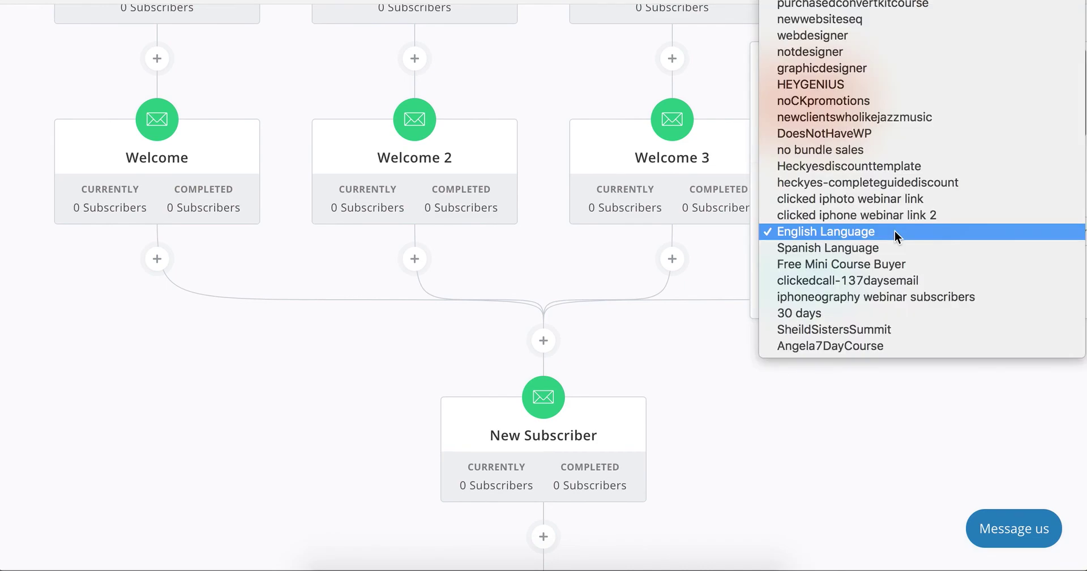
click(717, 297)
click(918, 280)
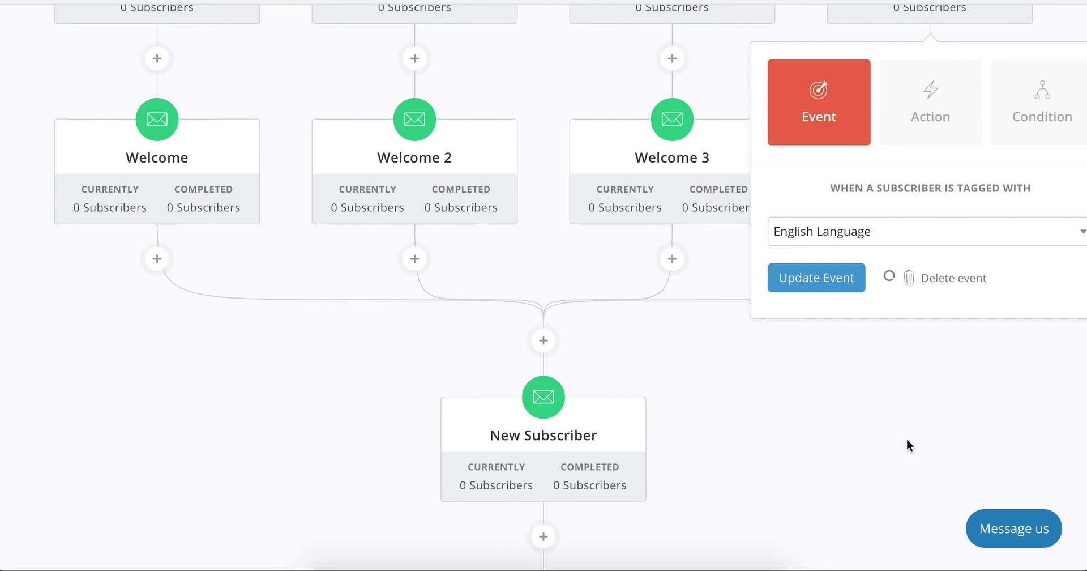
Read through the blog article on using ConvertKit's tagging system.
scroll(906, 438, up, 5)
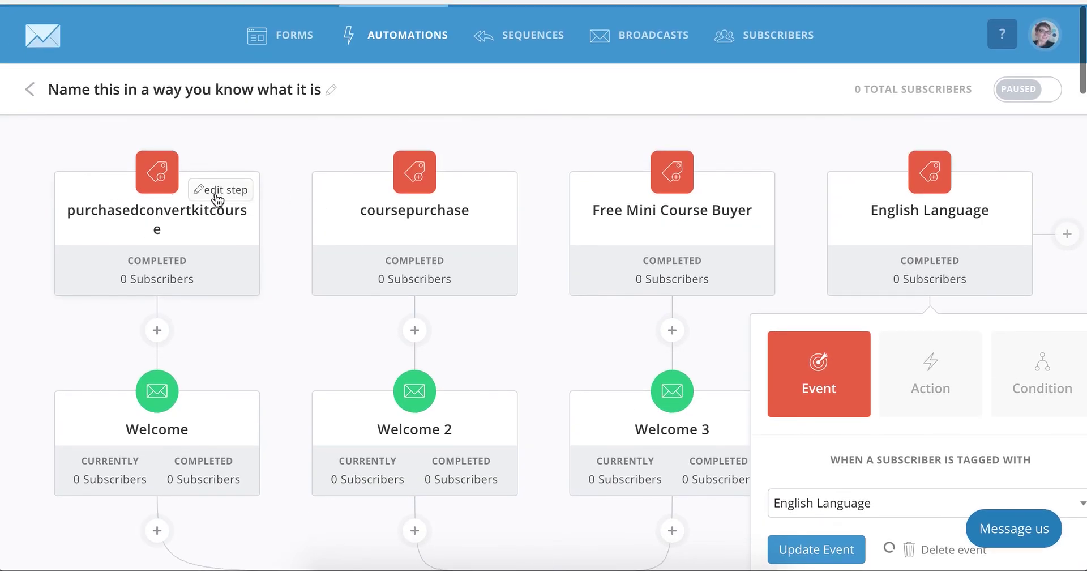
mouse_move(159, 200)
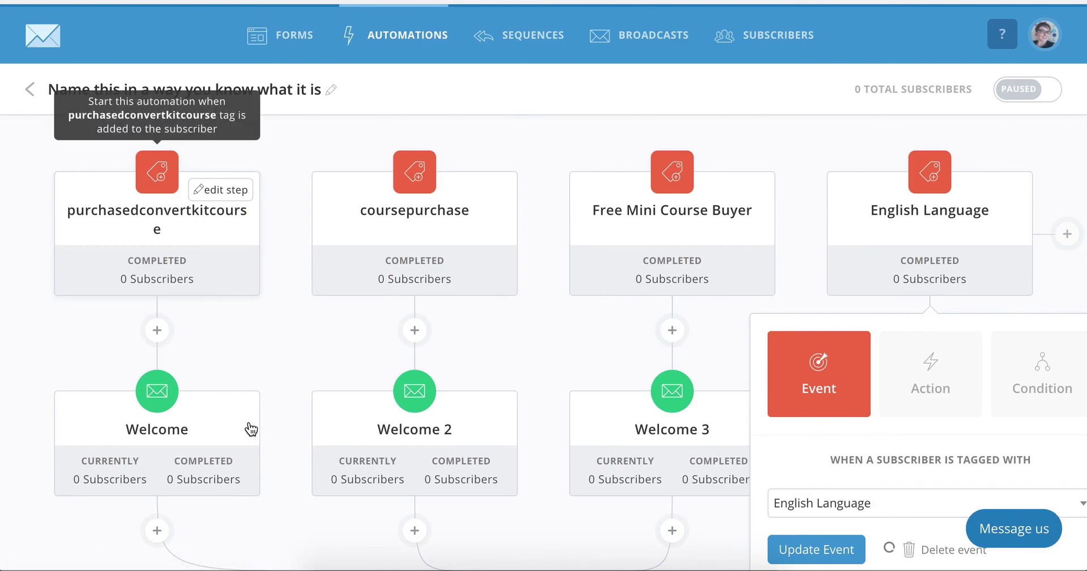
scroll(204, 448, down, 6)
scroll(205, 448, down, 8)
scroll(204, 447, up, 15)
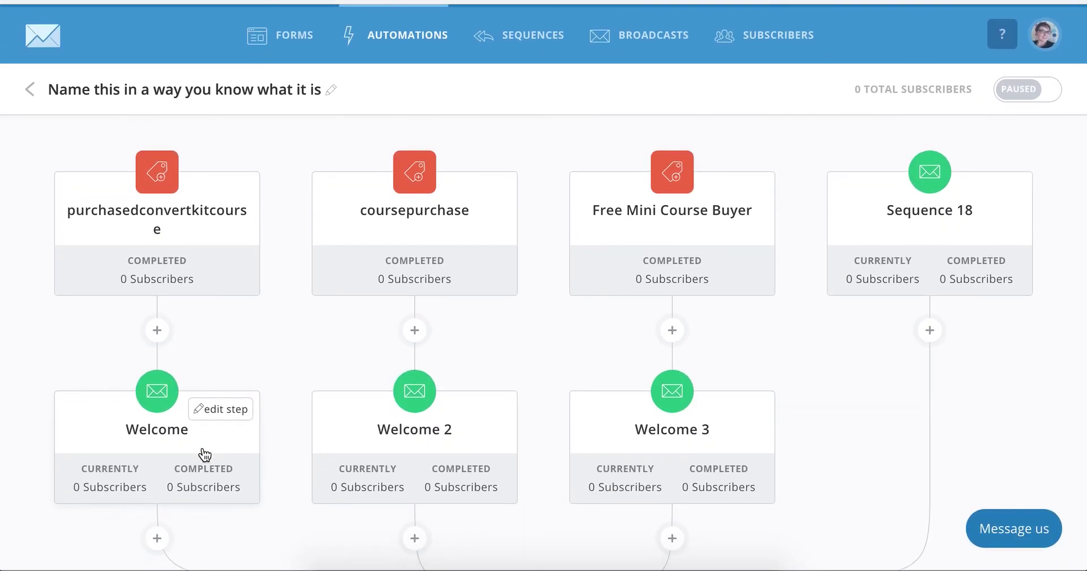
scroll(205, 452, down, 8)
scroll(601, 295, up, 8)
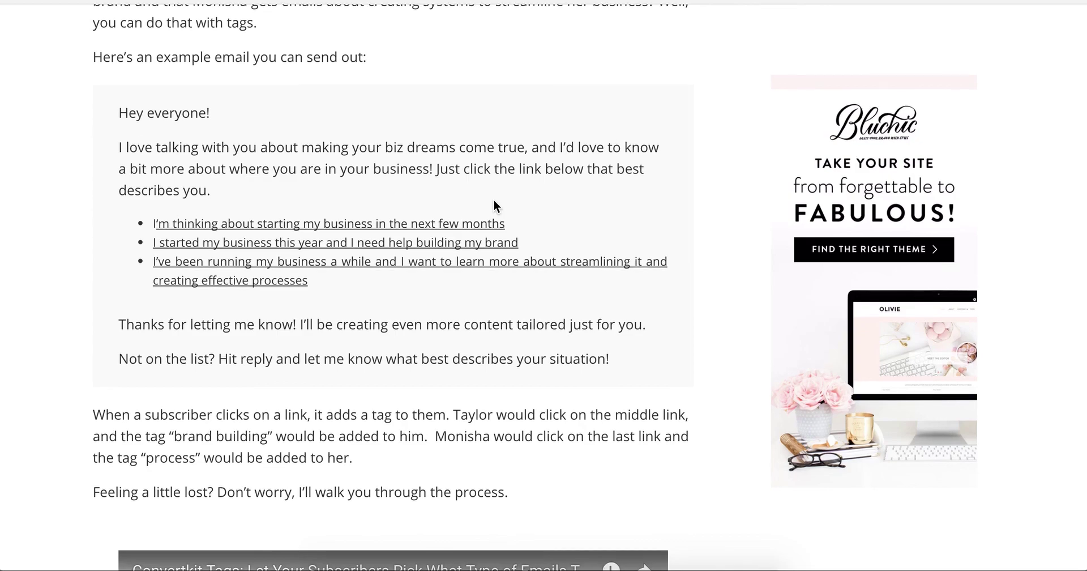
key(Home)
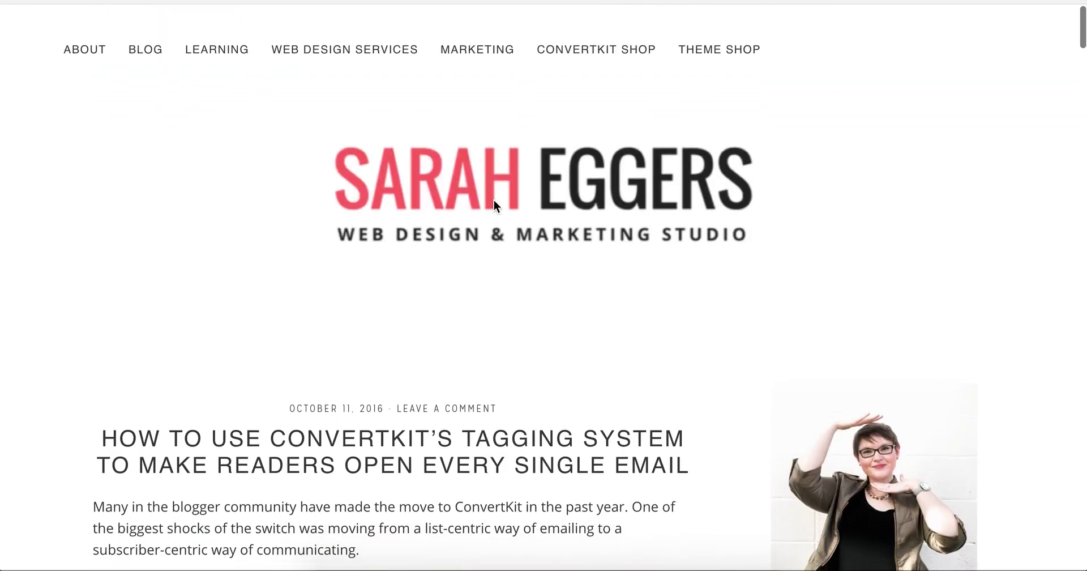
scroll(430, 192, down, 1)
mouse_move(87, 42)
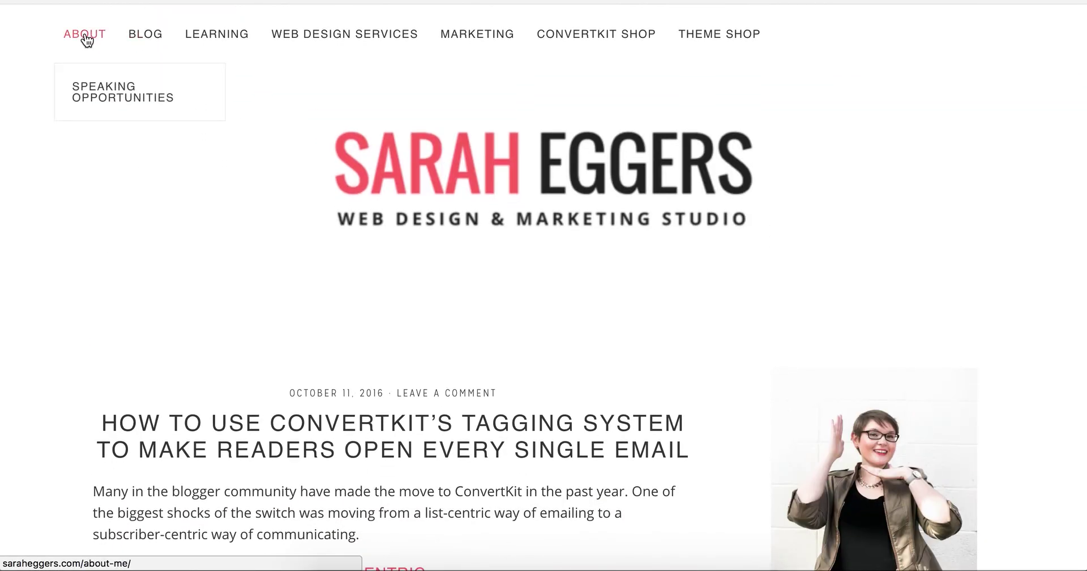